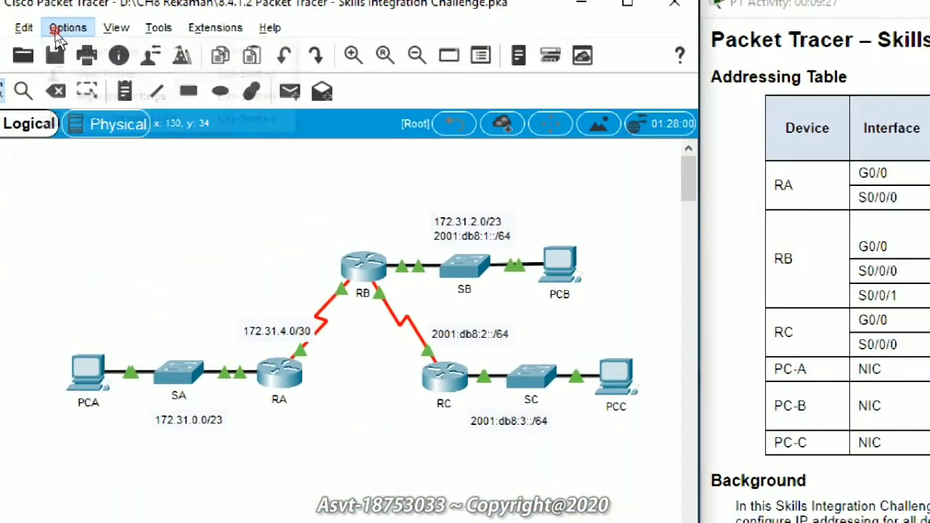
Confirm the user profile with the existing name and e-mail, accepting the reset of the activity.
left_click(61, 33)
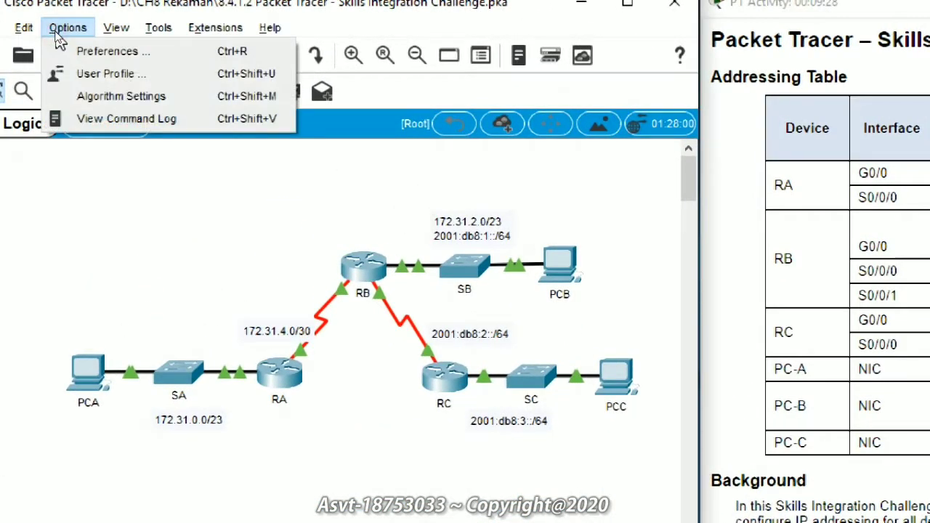
left_click(179, 76)
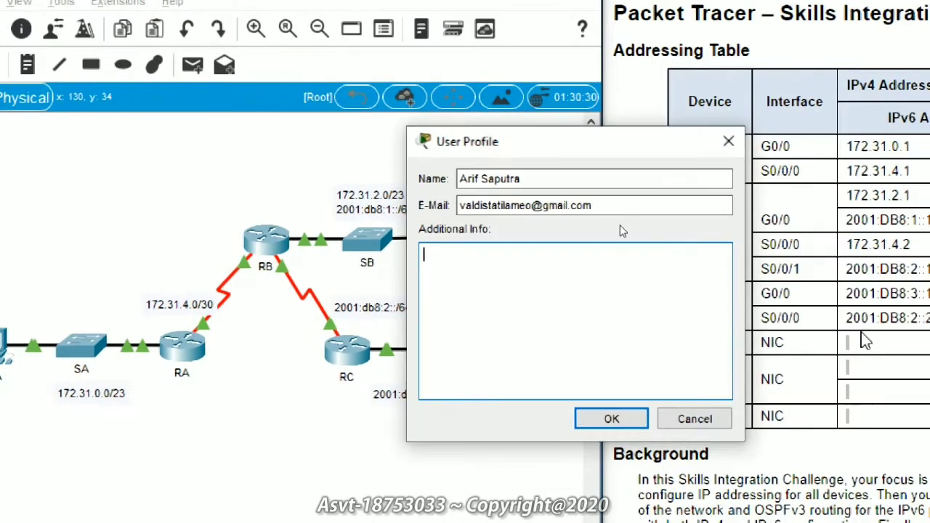
triple_click(627, 179)
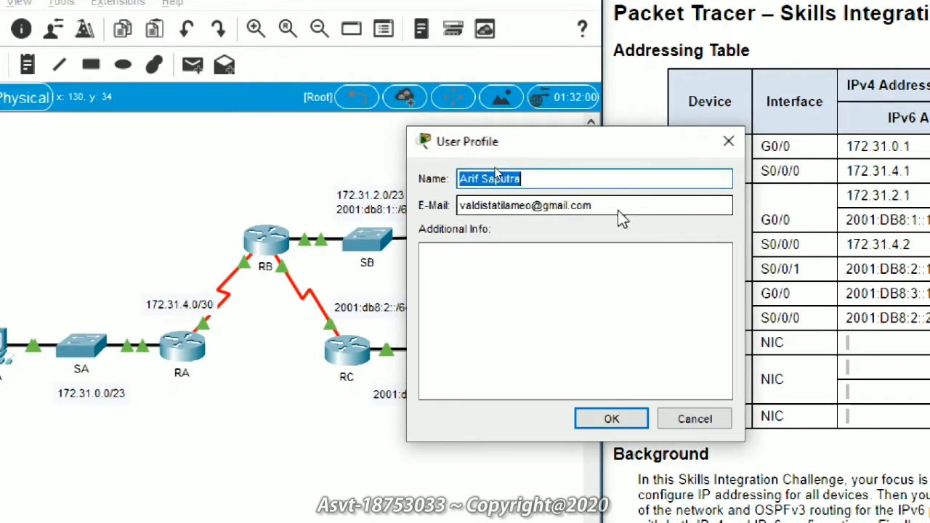
triple_click(617, 210)
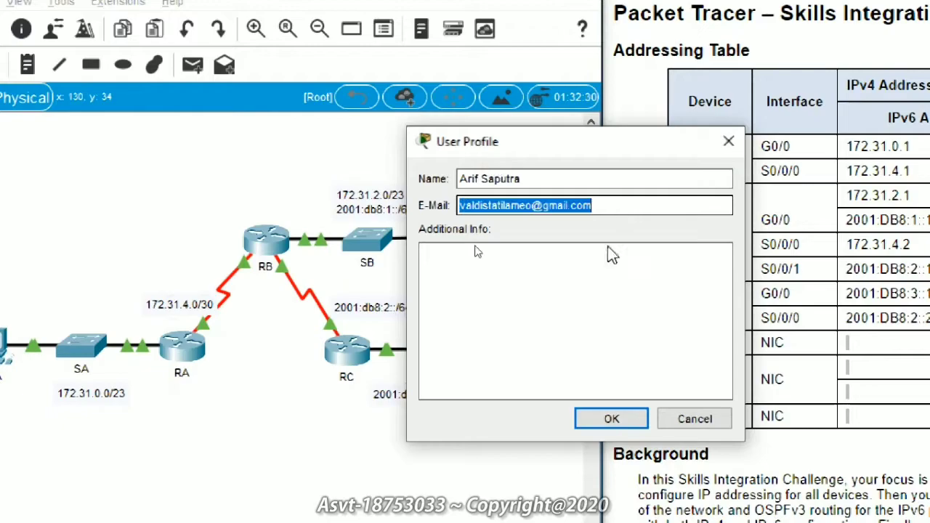
left_click(602, 426)
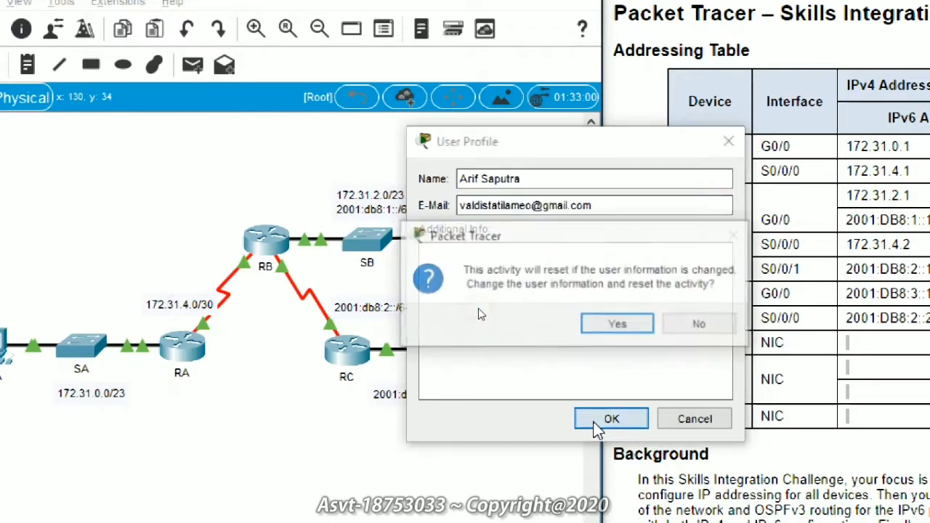
left_click(628, 321)
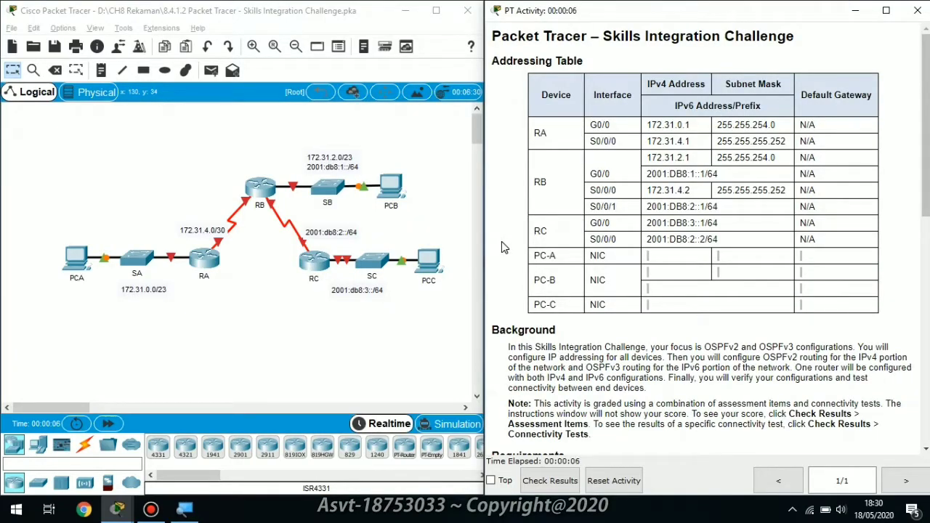
Consult the RA configuration requirements and open router RA's command-line interface, moved clear of the instructions.
left_click_drag(924, 151, 925, 258)
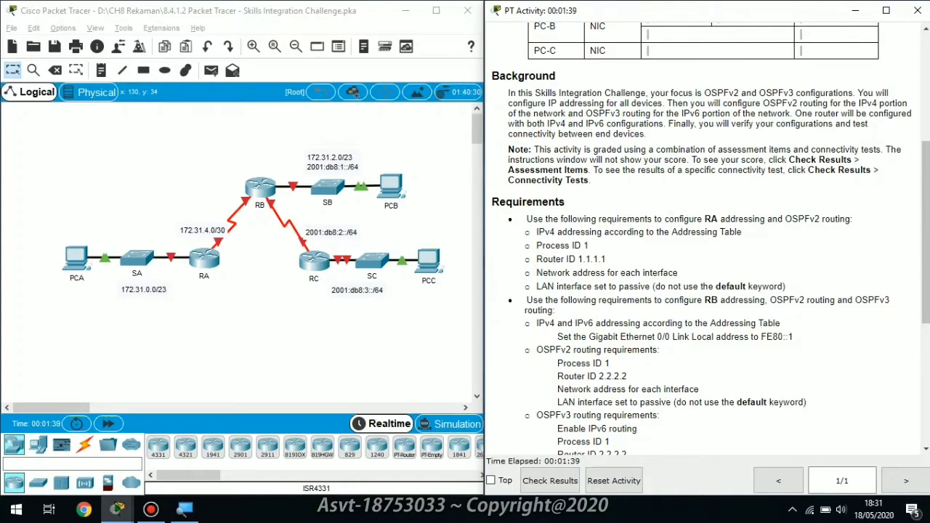
left_click_drag(664, 219, 718, 219)
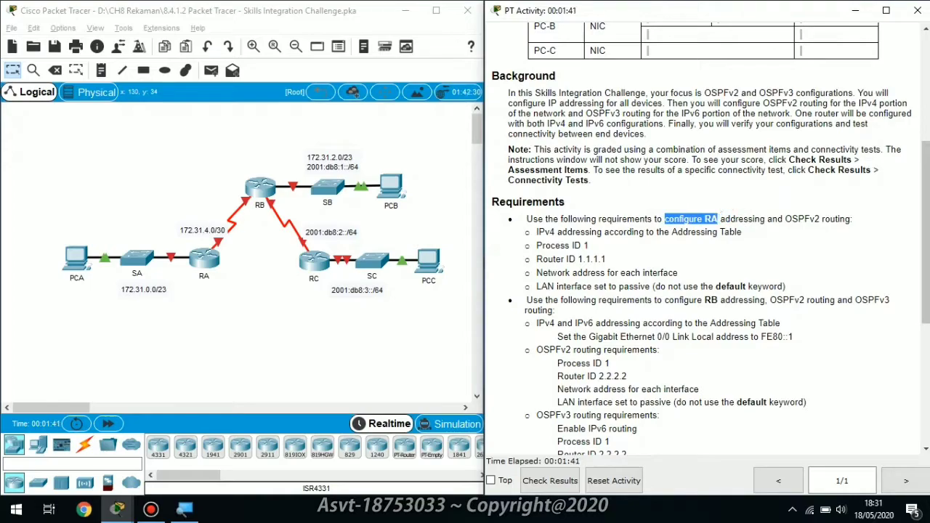
left_click(509, 247)
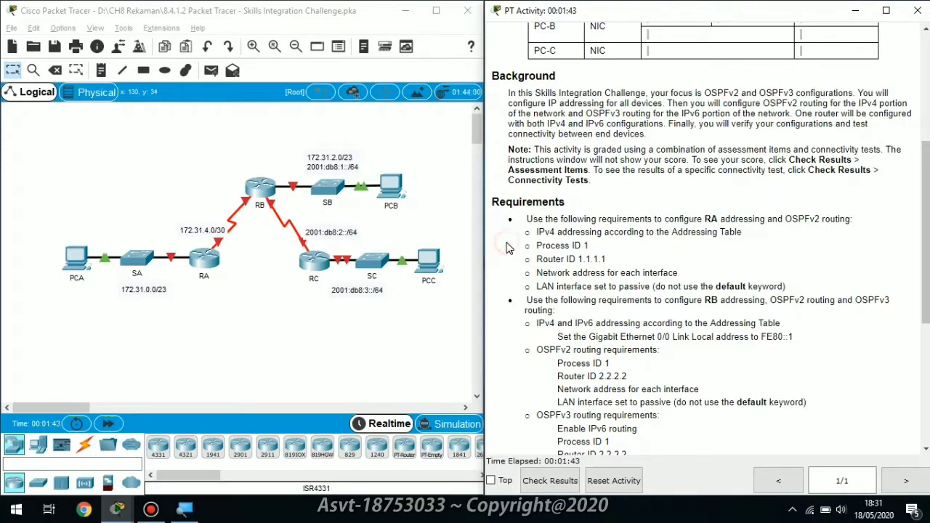
left_click(211, 265)
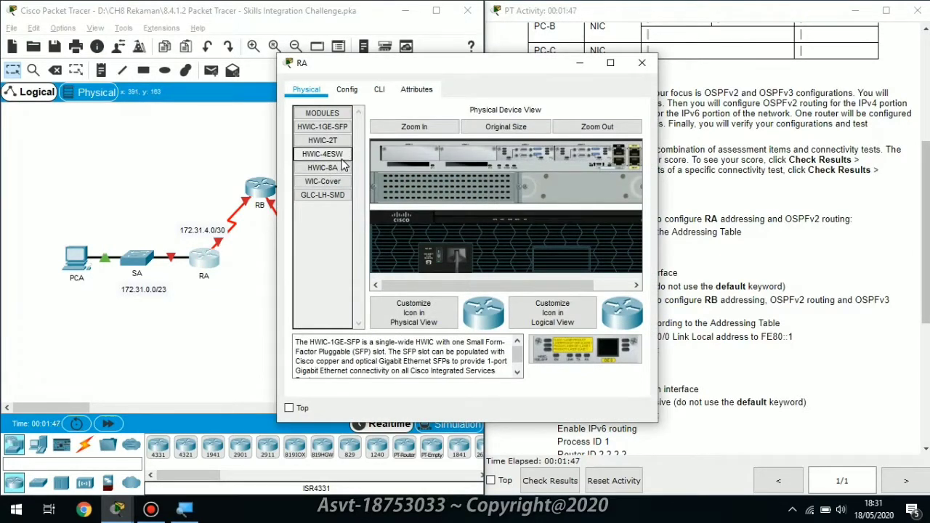
left_click(378, 90)
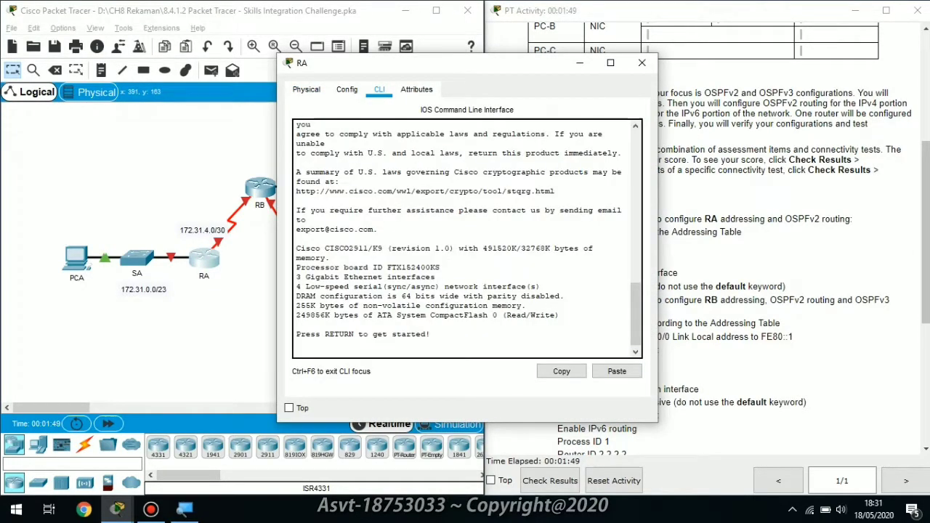
left_click_drag(483, 66, 377, 65)
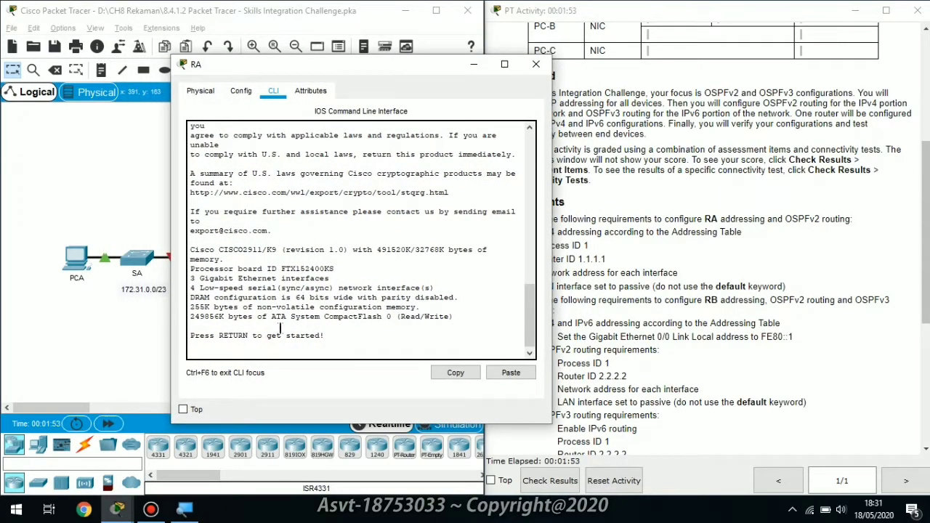
left_click(283, 347)
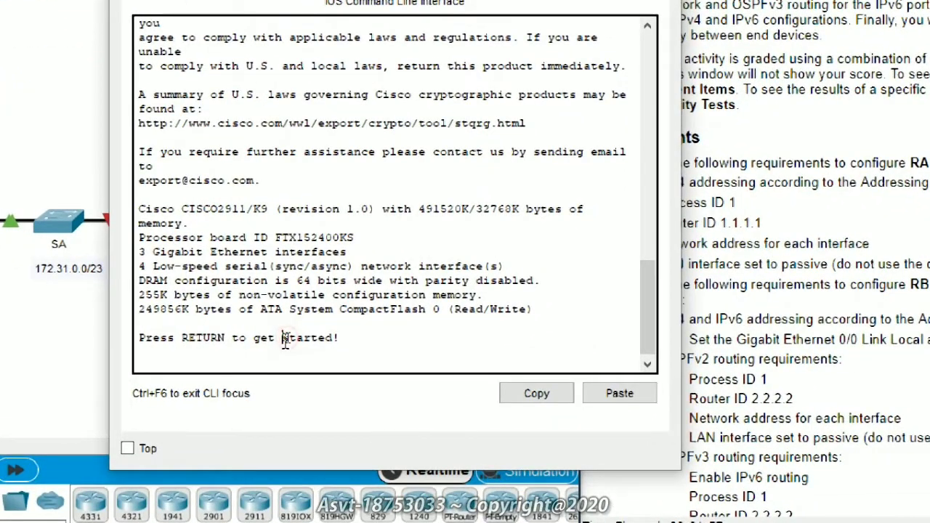
Enter privileged EXEC mode and global configuration mode on router RA.
key("Return")
type("enable")
key("Tab")
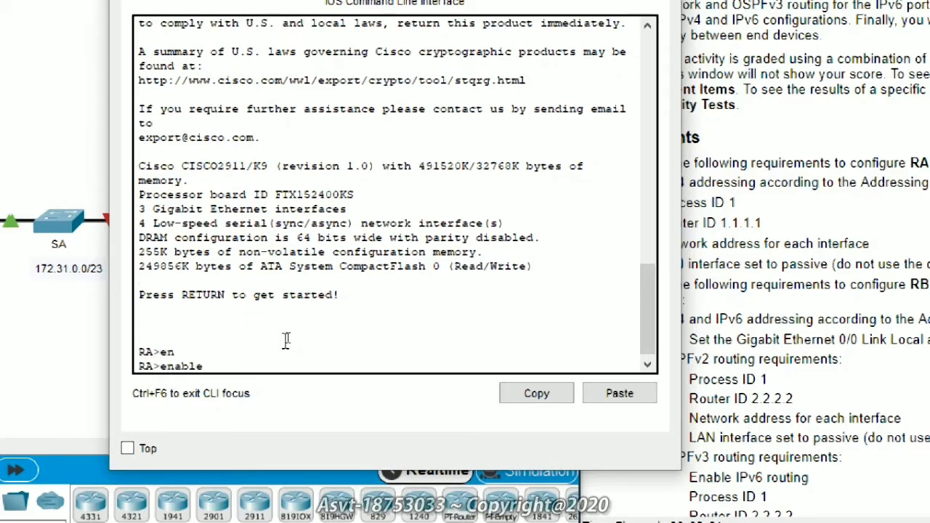
key("Return")
type("configure")
key("Tab")
type("t")
key("Tab")
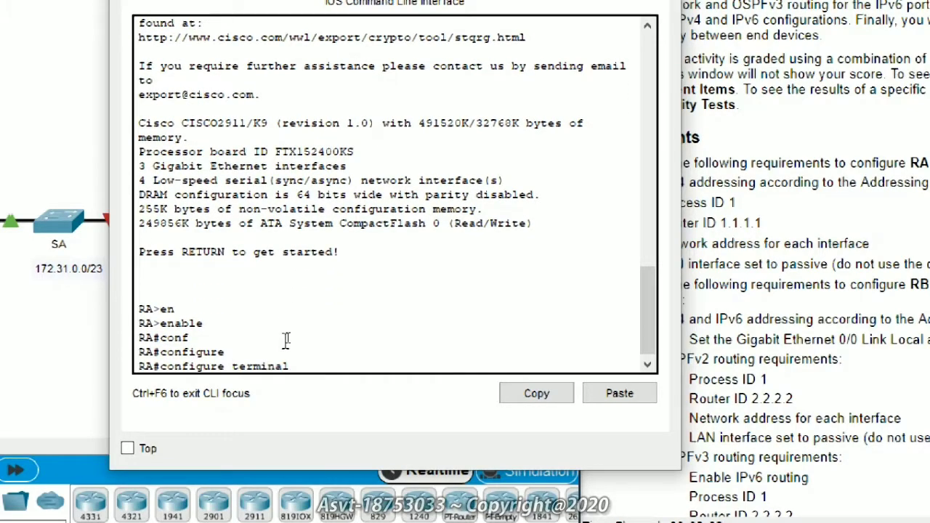
key("Return")
Assign IP address 172.31.0.1 with subnet mask 255.255.254.0 to RA's GigabitEthernet 0/0 interface.
type("int")
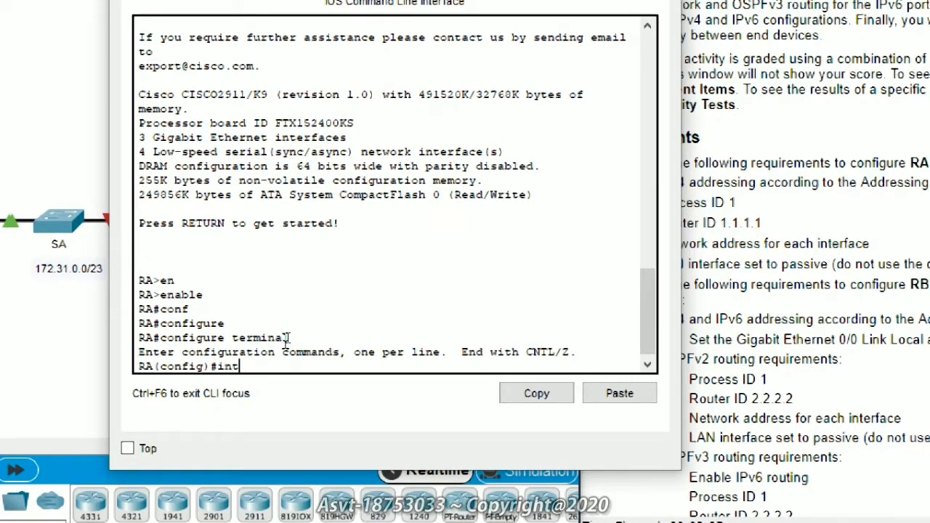
key("Tab")
type("g")
key("Tab")
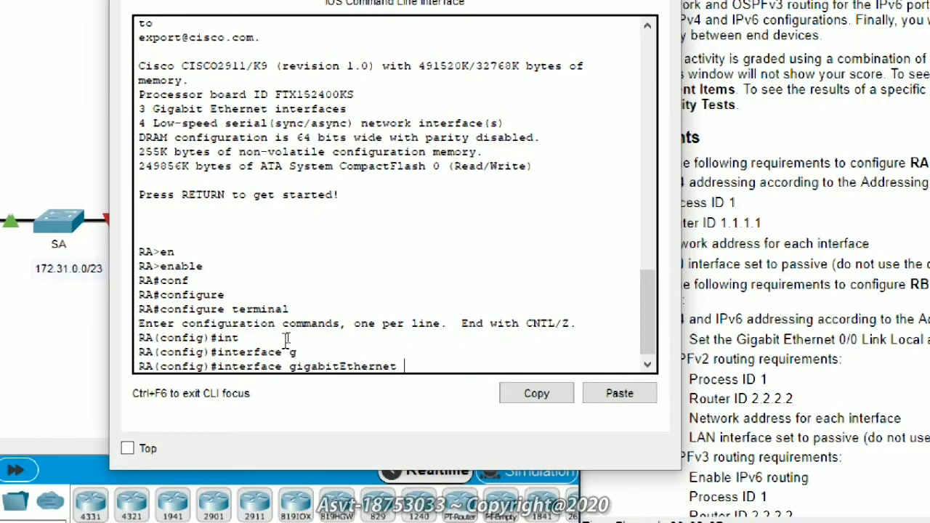
type("0/0")
key("Return")
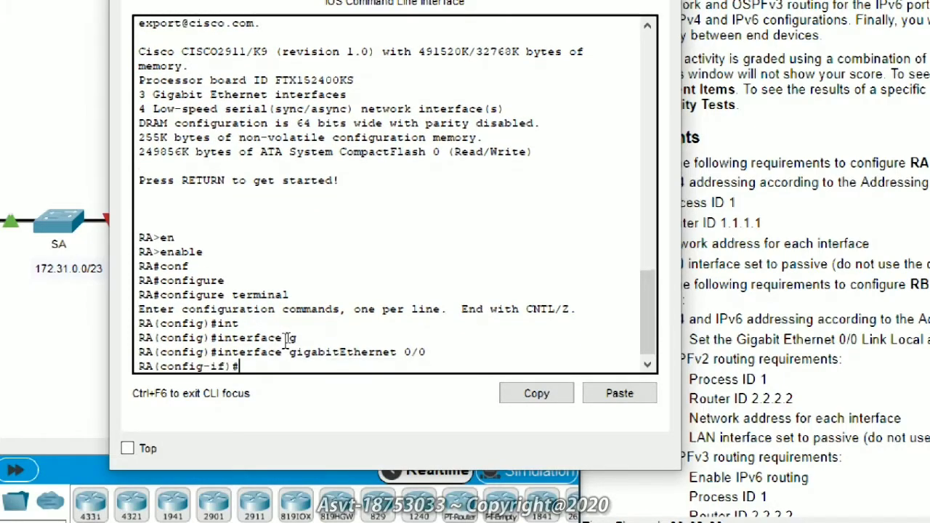
type("ip add")
key("Tab")
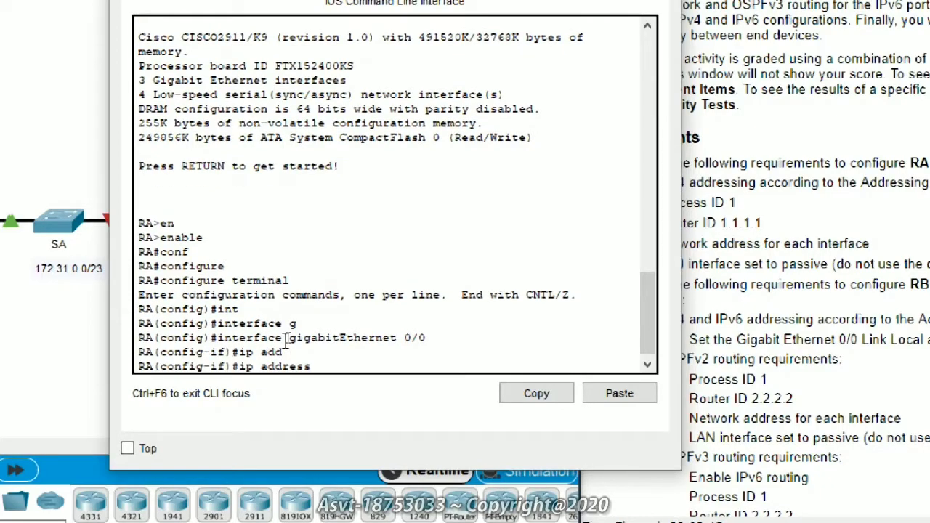
type("172.31.0.1 255.255.255")
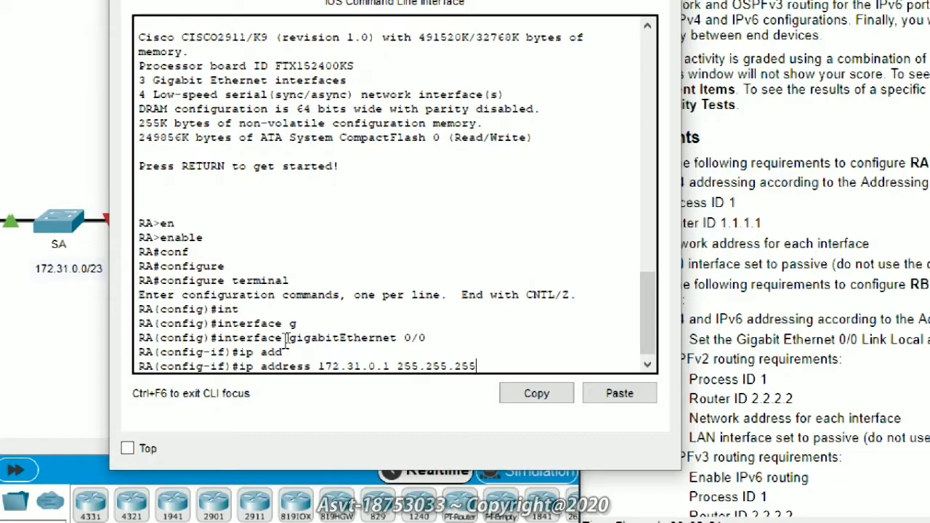
key("BackSpace")
key("BackSpace")
type("54.0")
key("Return")
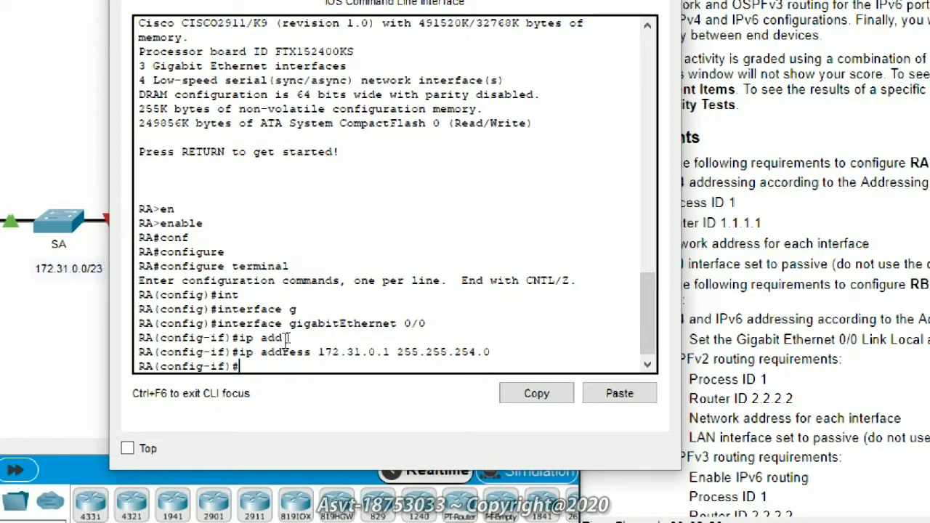
Enable RA's GigabitEthernet 0/0 interface with no shutdown.
type("no shut")
key("Tab")
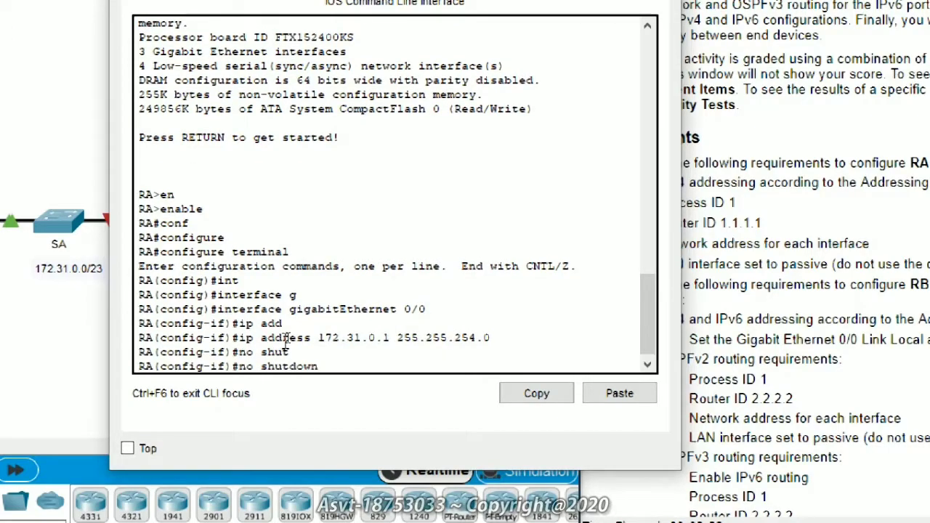
key("Return")
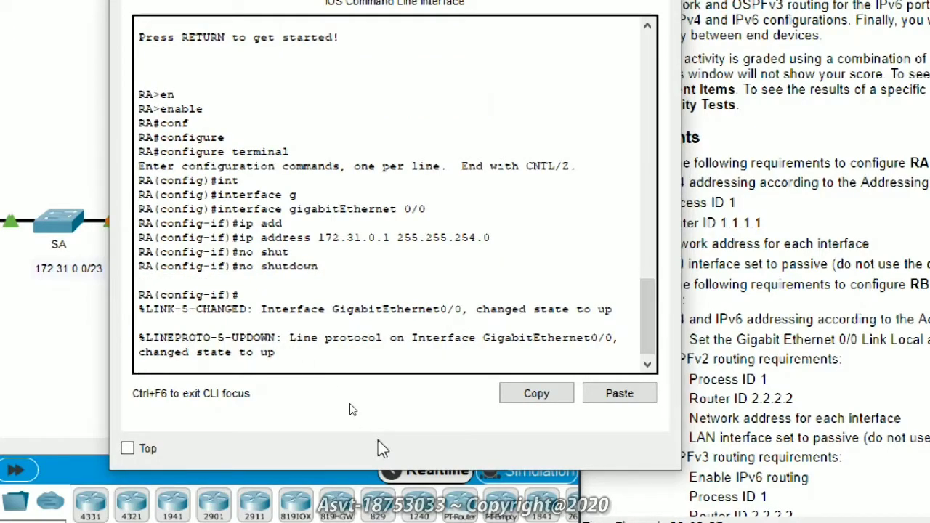
key("Return")
key("Return")
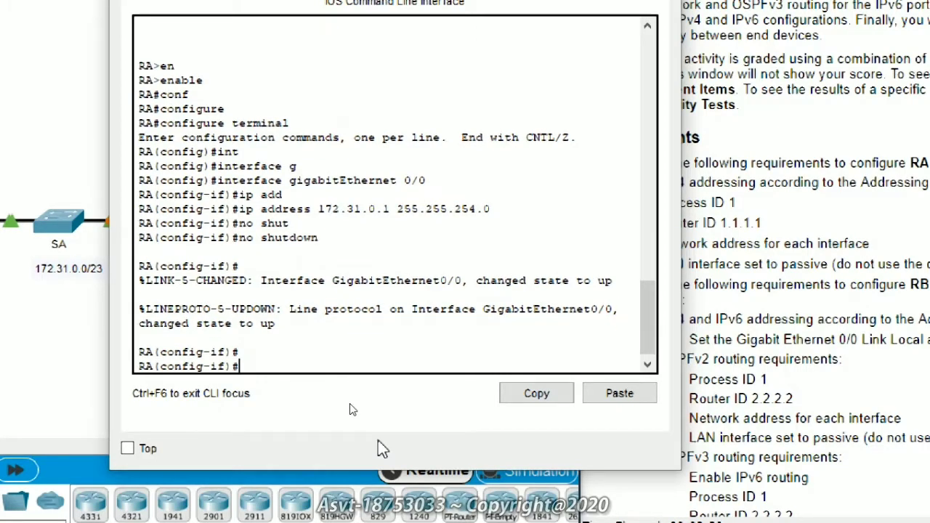
type("int")
key("Tab")
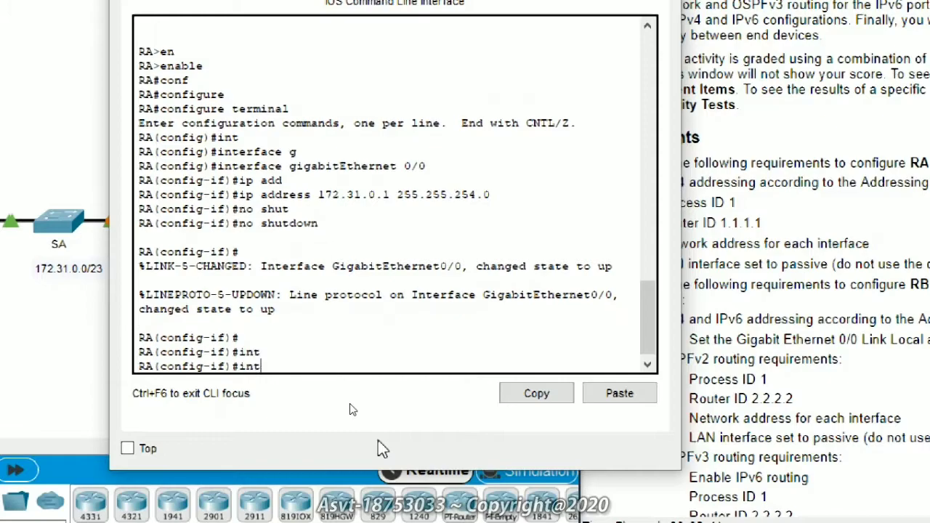
type("e")
key("Tab")
key("BackSpace")
key("BackSpace")
key("BackSpace")
key("BackSpace")
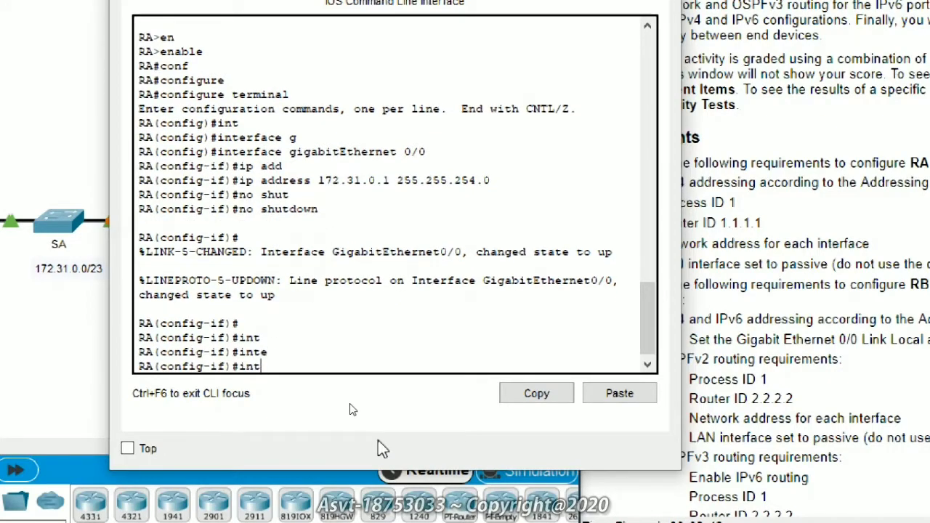
Return to global configuration mode and enter the configuration of RA's serial 0/0/0 interface.
type("exit")
key("Return")
key("Return")
type("iny")
key("BackSpace")
type("t")
key("Tab")
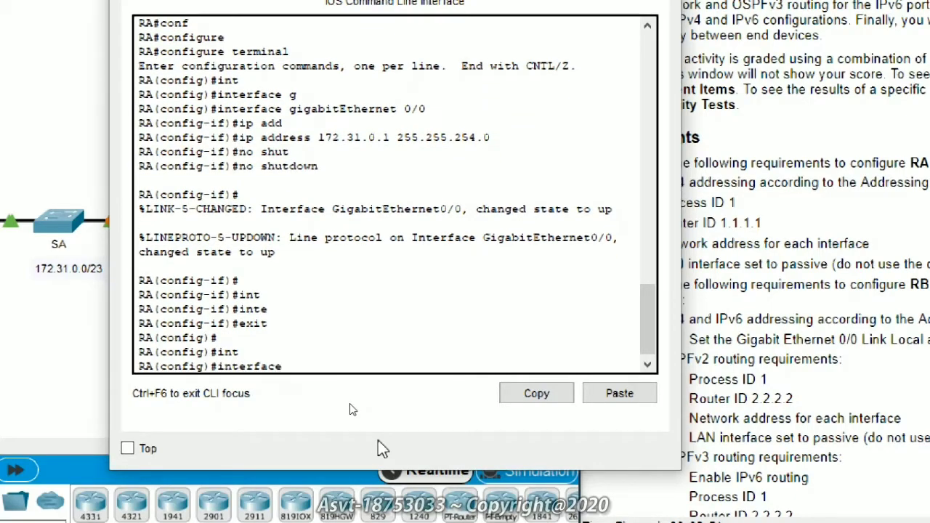
type("s")
key("Tab")
type("0/0/0")
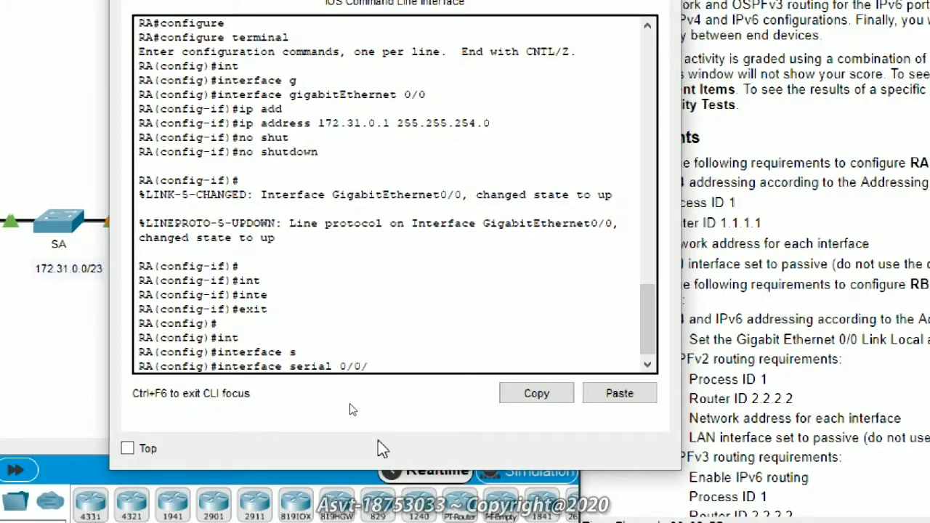
key("Return")
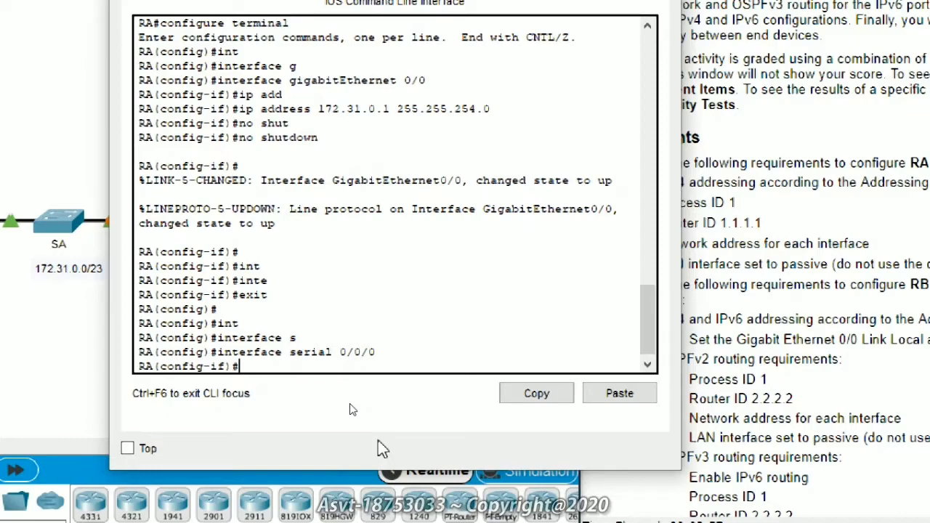
Assign IP address 172.31.4.1 with subnet mask 255.255.255.252 to RA's serial 0/0/0 interface.
type("ip add")
key("Tab")
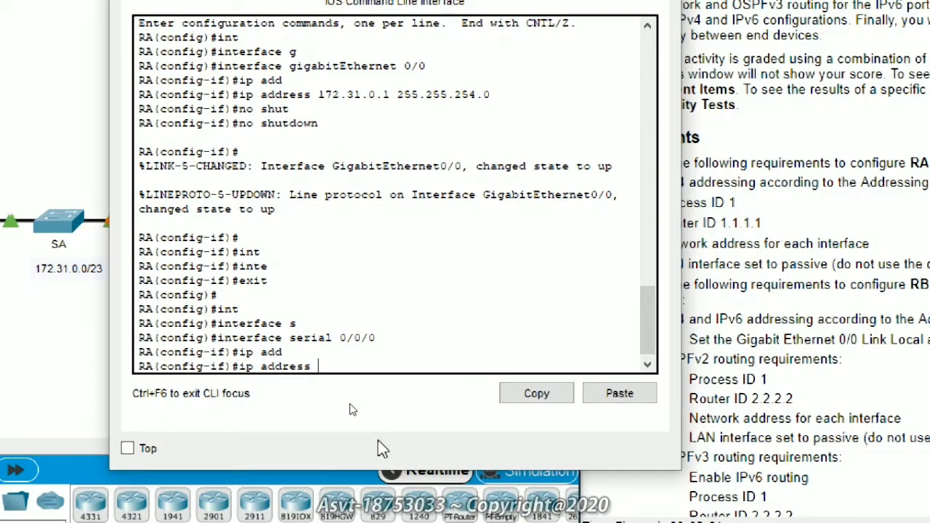
type("172.31.4.1 255.255.2")
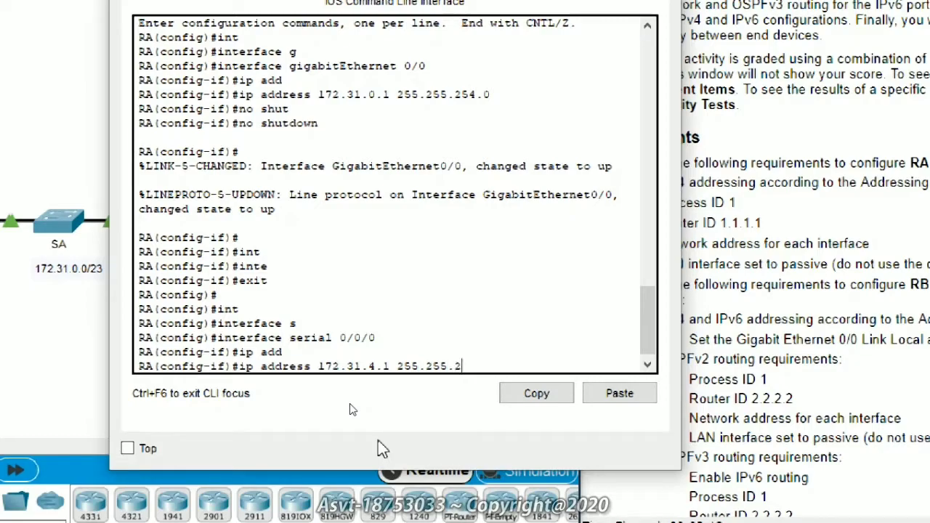
type("55.252")
key("Return")
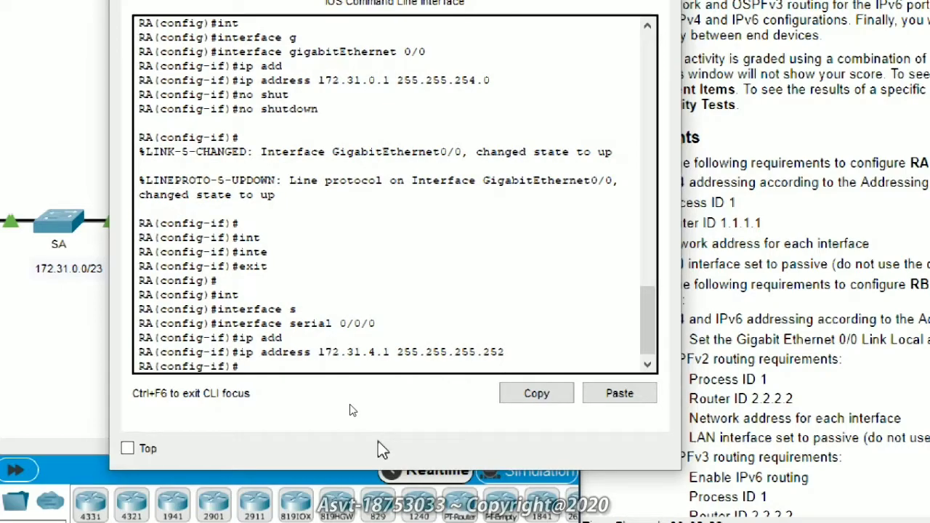
Enable RA's serial 0/0/0 interface with no shutdown.
type("no sh")
key("Tab")
key("Return")
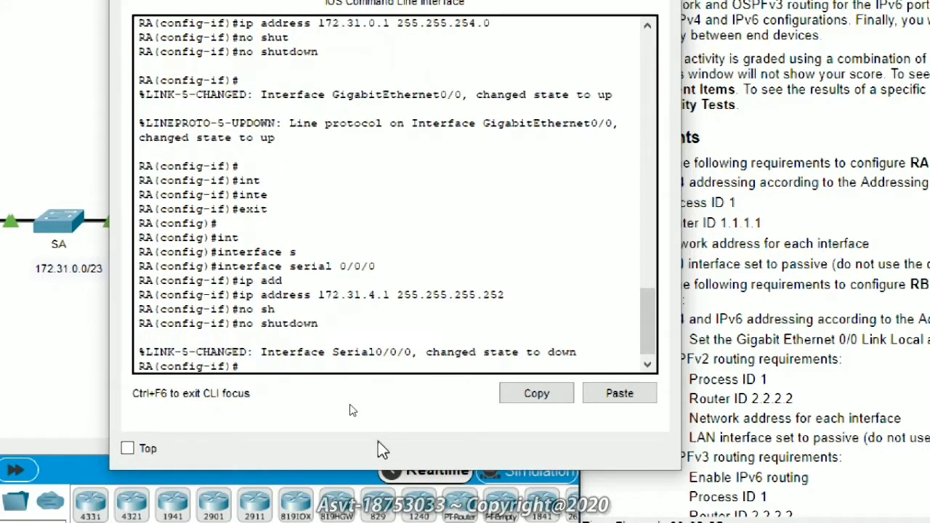
key("Return")
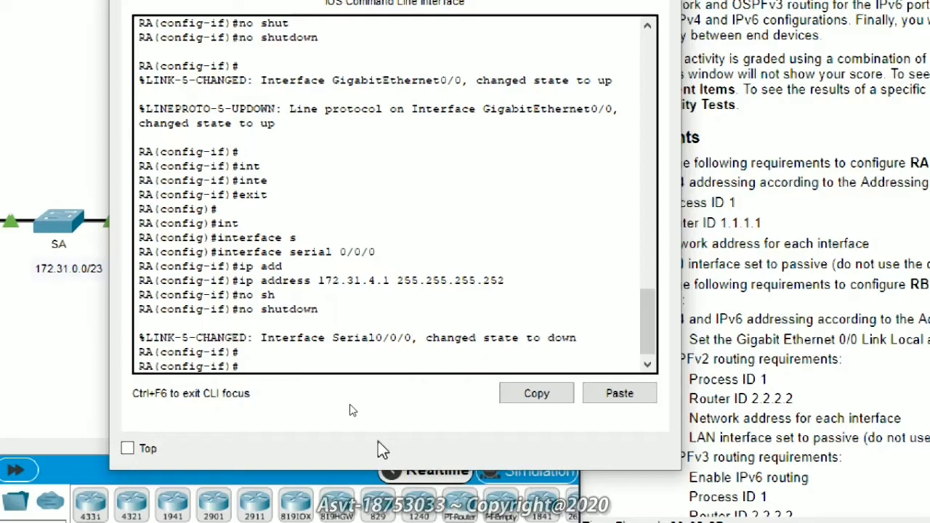
type("rout")
key("Tab")
type("er")
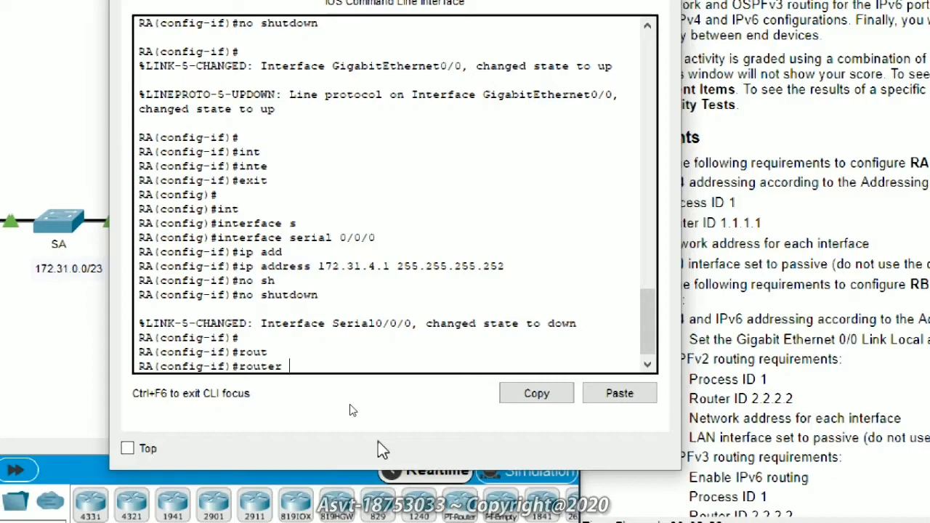
type(" os")
key("Tab")
key("BackSpace")
key("BackSpace")
key("BackSpace")
key("BackSpace")
key("BackSpace")
key("BackSpace")
key("BackSpace")
key("BackSpace")
key("BackSpace")
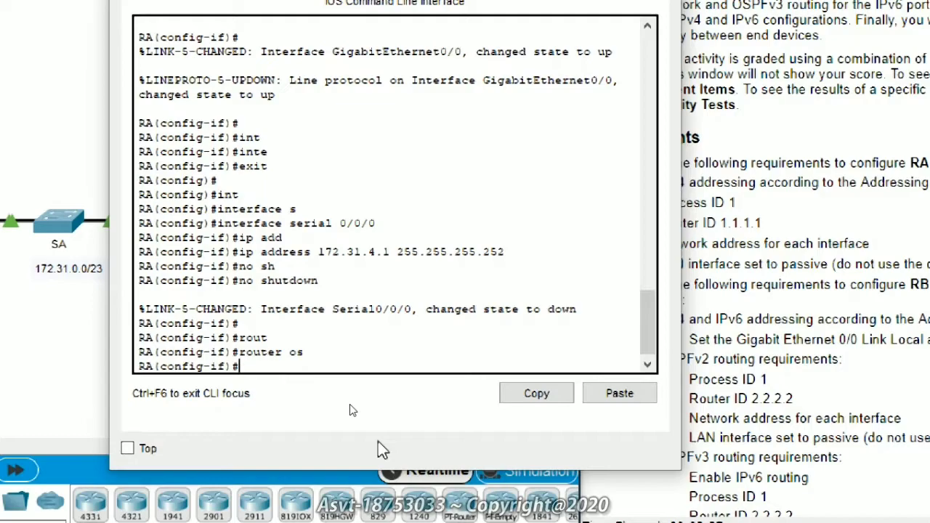
Start OSPF routing on RA with process ID 1.
type("rout")
key("Tab")
type("e")
key("Tab")
type("r")
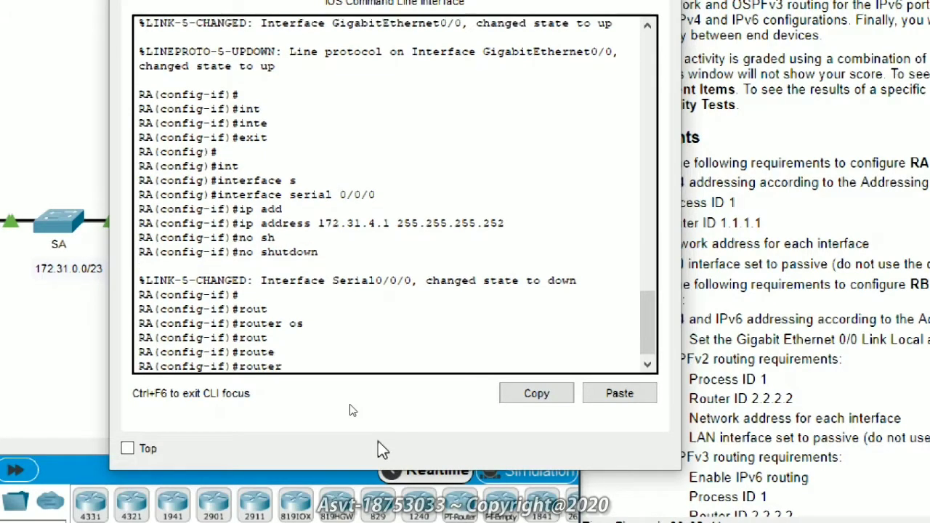
key("Tab")
type("osp")
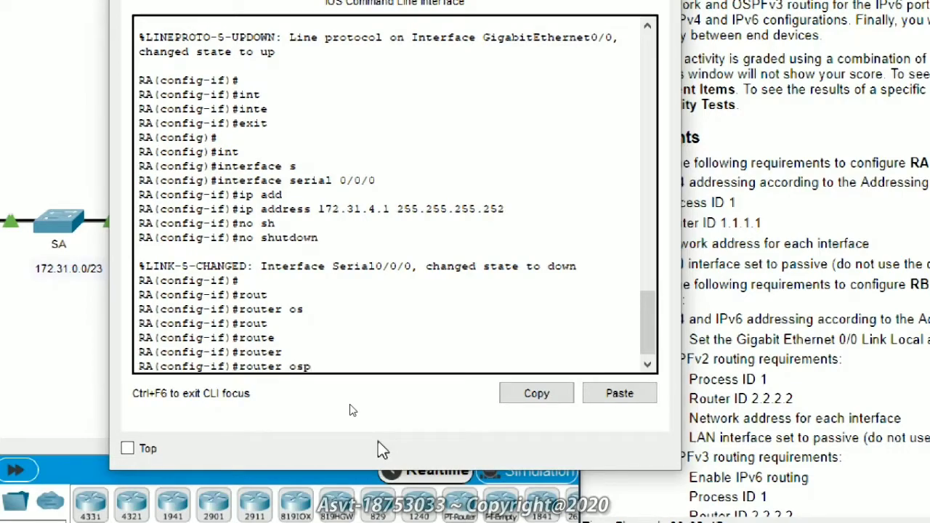
type("f 1")
key("Return")
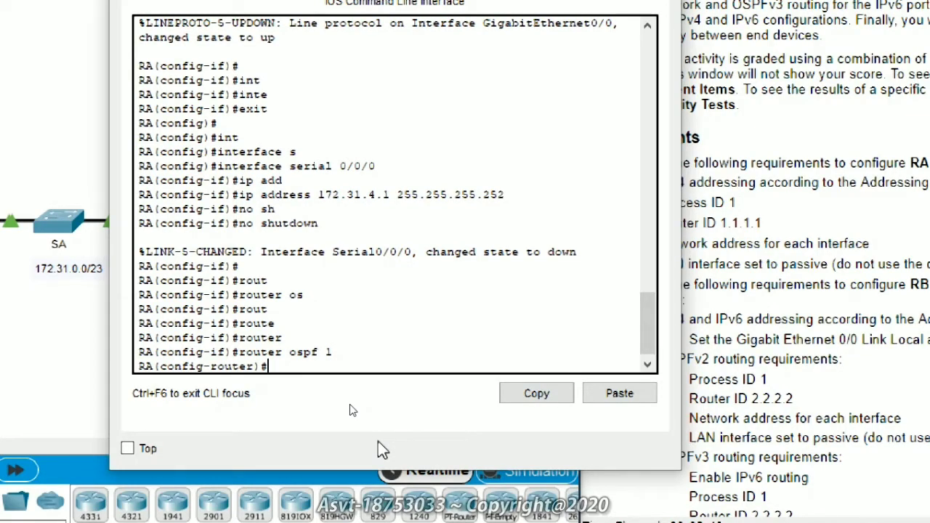
Set the router ID of RA's OSPF process to 1.1.1.1.
type("rou")
key("Tab")
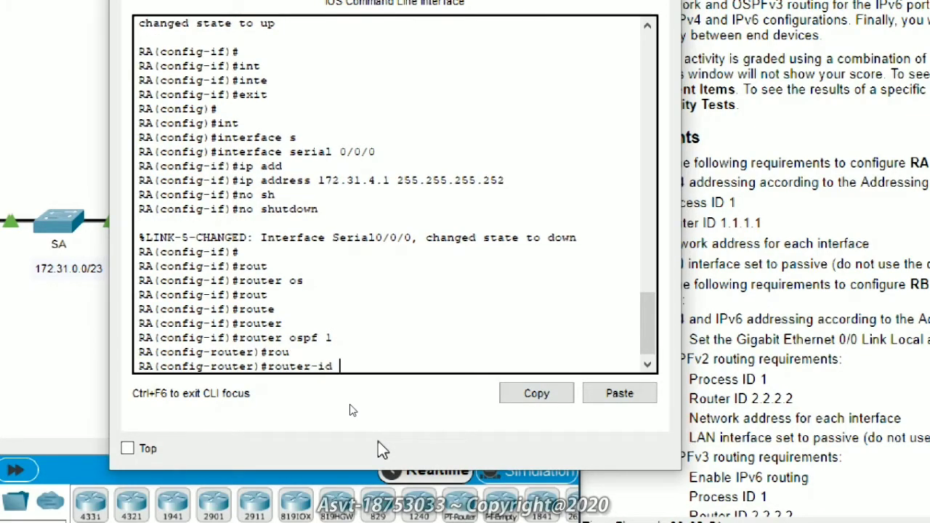
type("1.1.1.1.")
key("BackSpace")
key("Return")
type("log")
key("BackSpace")
key("BackSpace")
key("BackSpace")
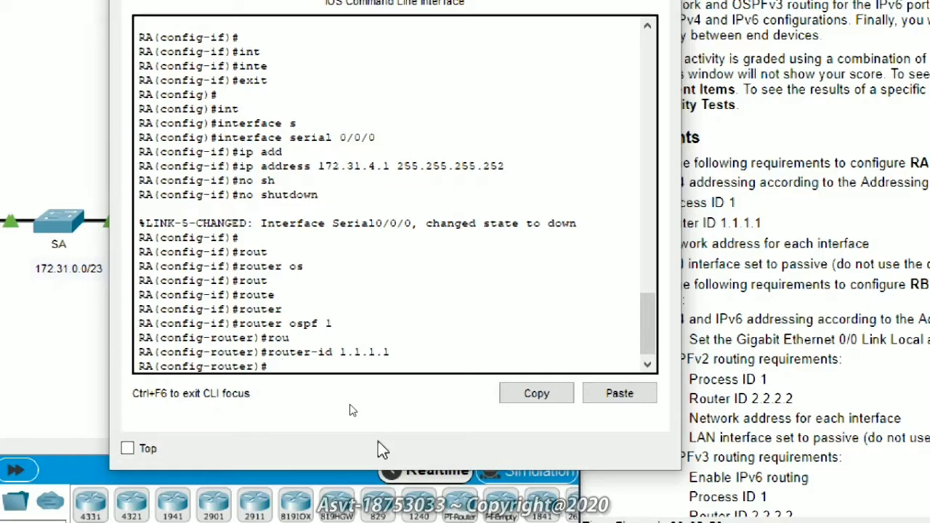
Make RA's GigabitEthernet 0/0 LAN interface passive in the OSPF process.
type("pas")
key("Tab")
type("g")
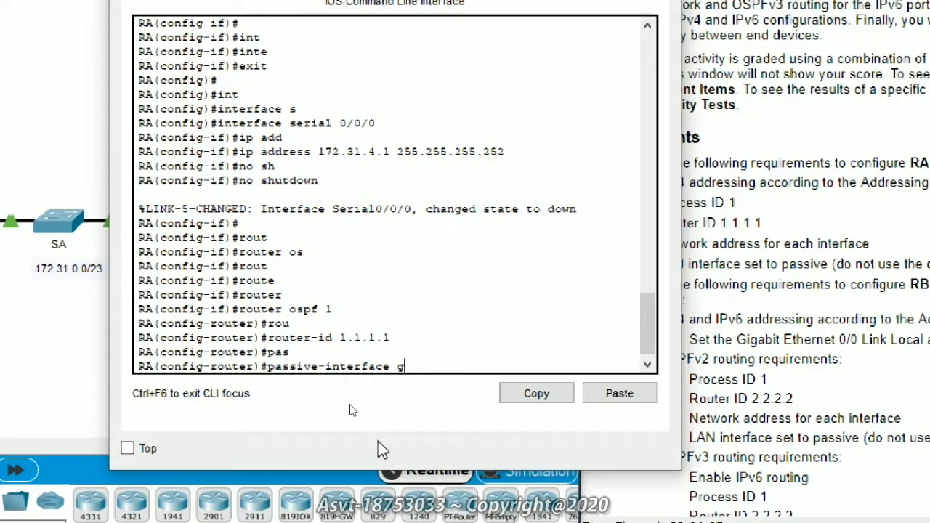
key("Tab")
type("0/0")
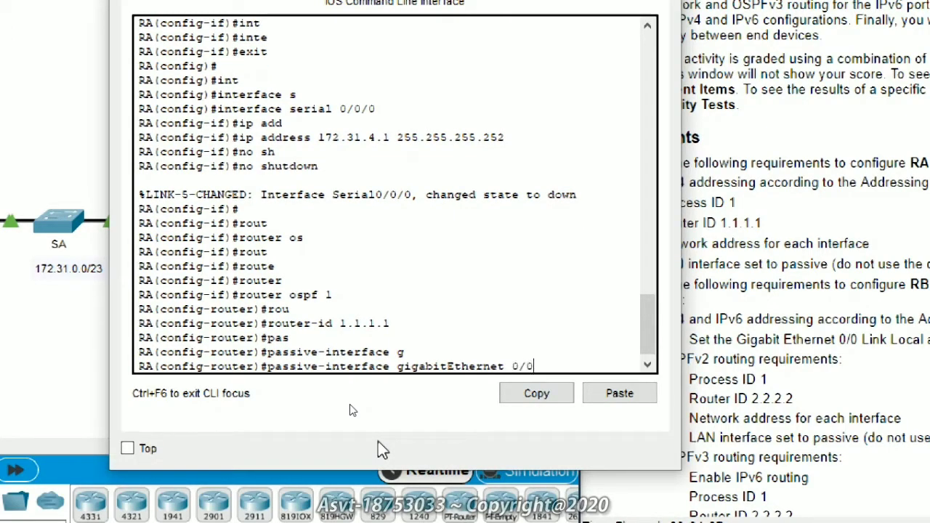
key("Return")
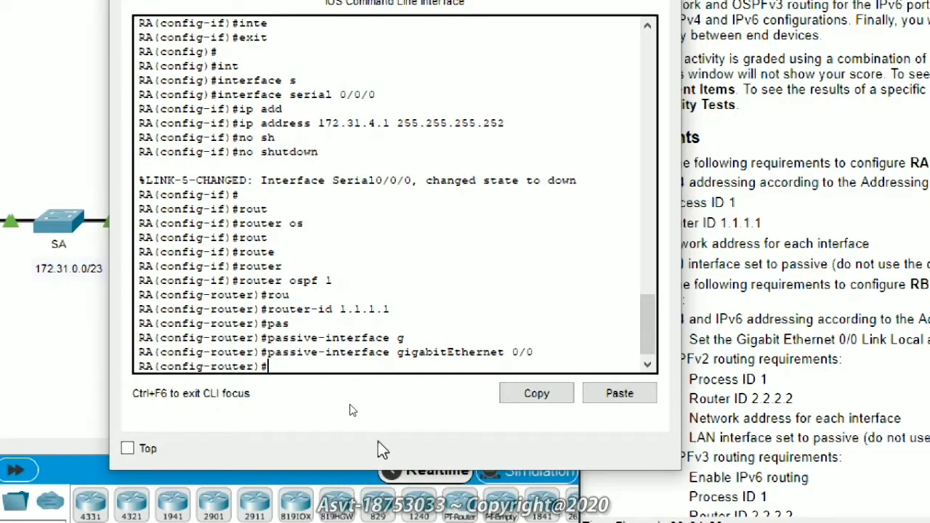
Advertise network 172.31.0.0 with wildcard mask 0.0.1.255 in area 0 of RA's OSPF process.
type("net")
key("Tab")
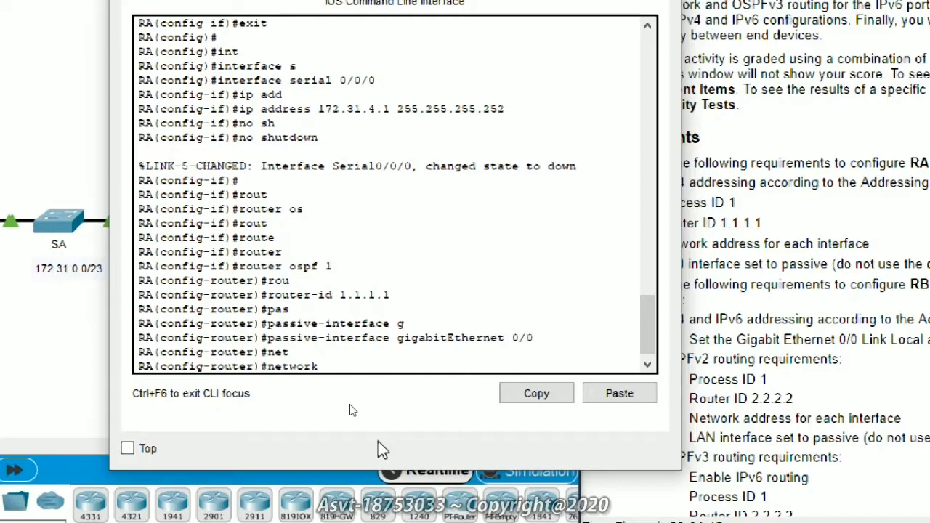
type("172.31.0.0 0.0")
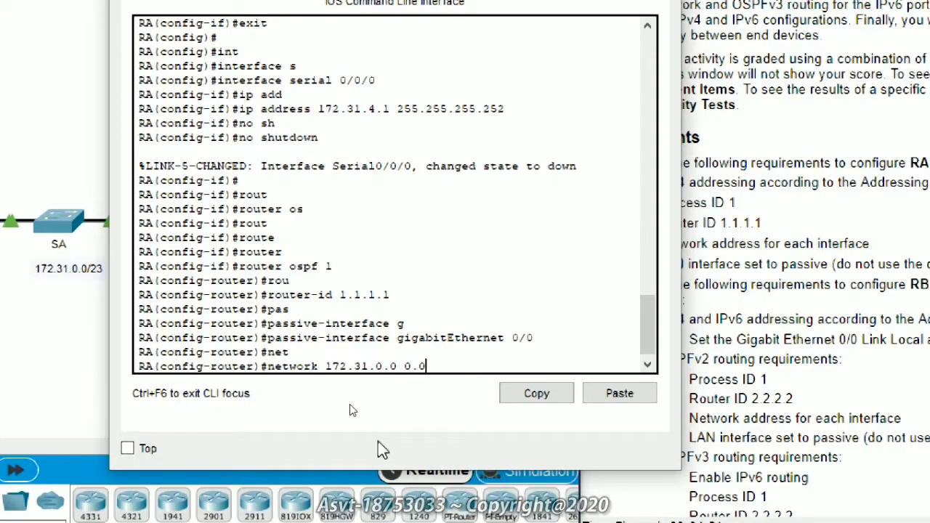
type(".1.255 area")
key("Tab")
type("0")
key("Return")
Add network 172.41.4.0 with wildcard mask 0.0.0.3 in area 0 to RA's OSPF process.
type("n")
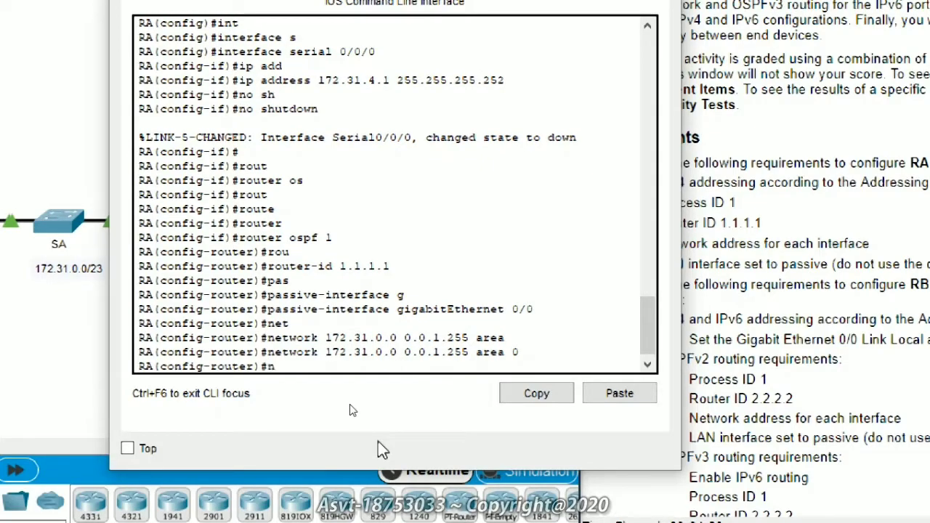
type("etwork 17")
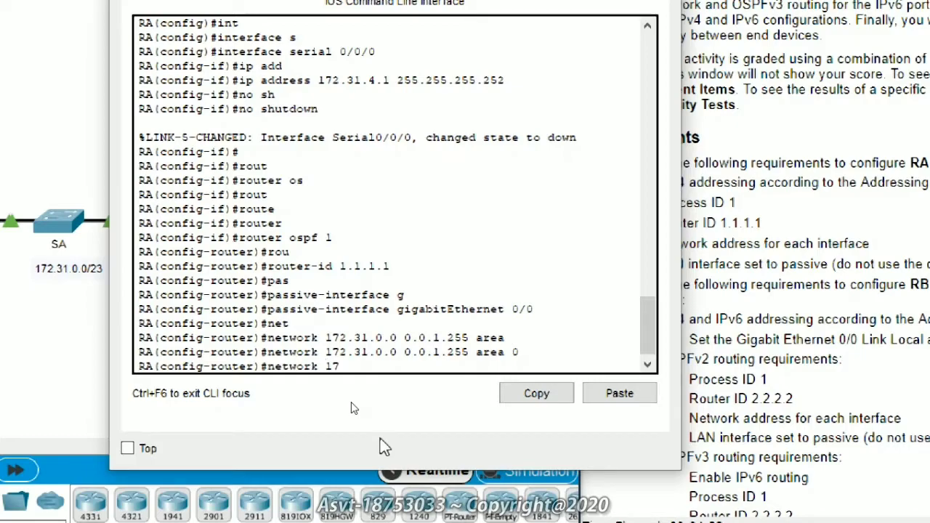
type("2.41.4.0 0.0.0")
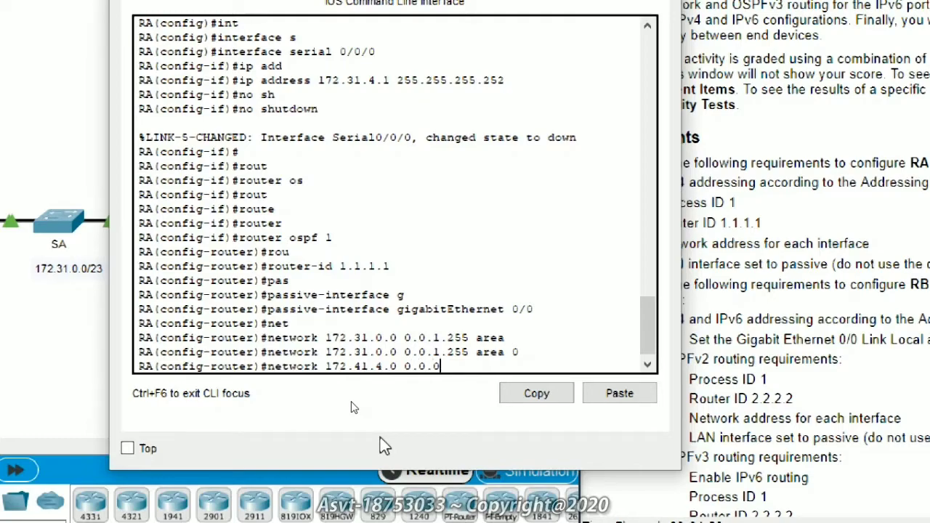
type(".3 area 0")
key("Return")
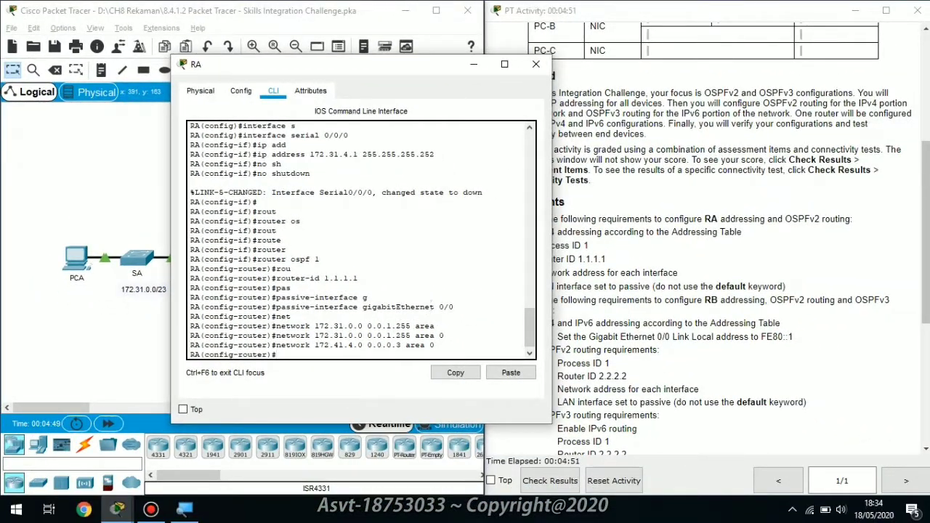
Minimize RA's window and start a command-line session on router RB.
left_click(475, 67)
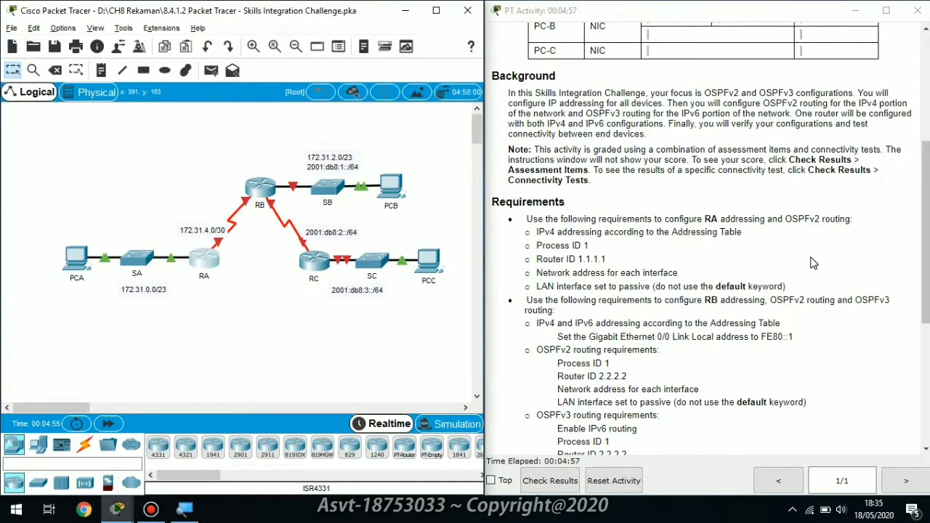
left_click_drag(928, 218, 922, 286)
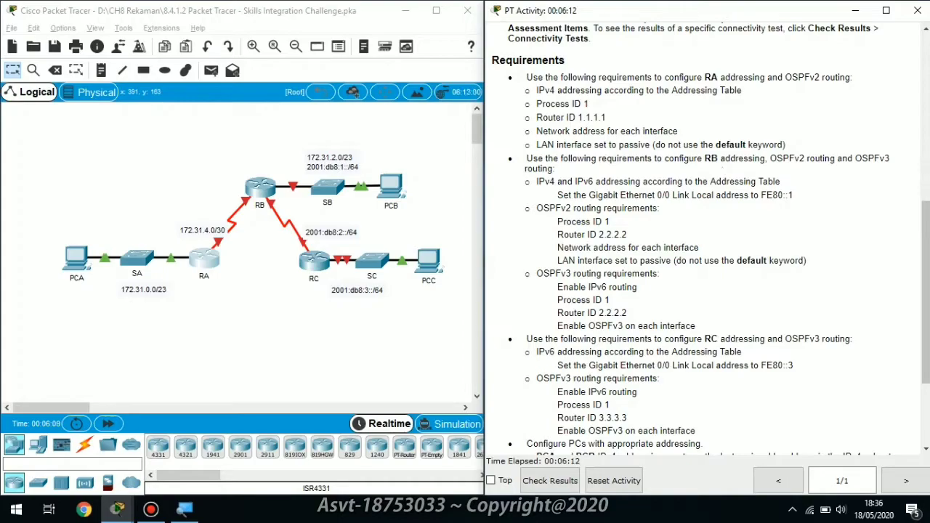
left_click_drag(719, 158, 664, 159)
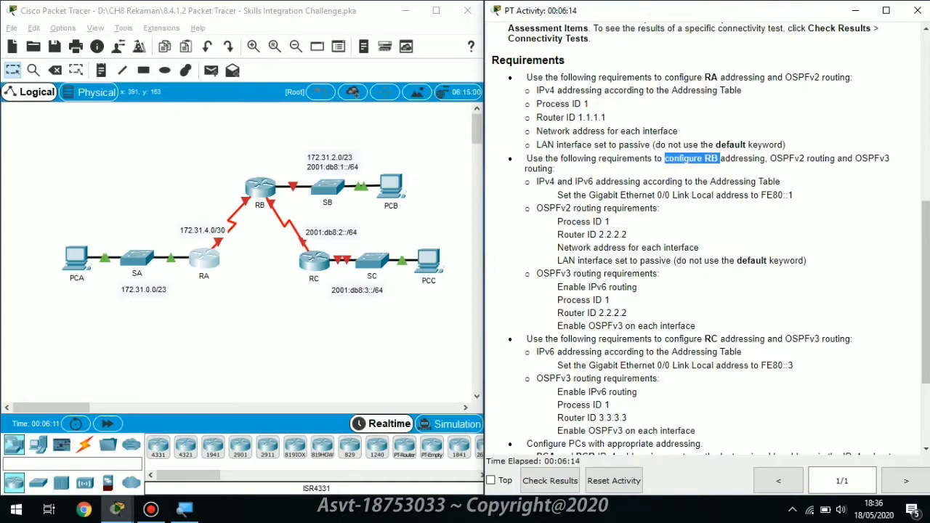
left_click(328, 207)
left_click(261, 190)
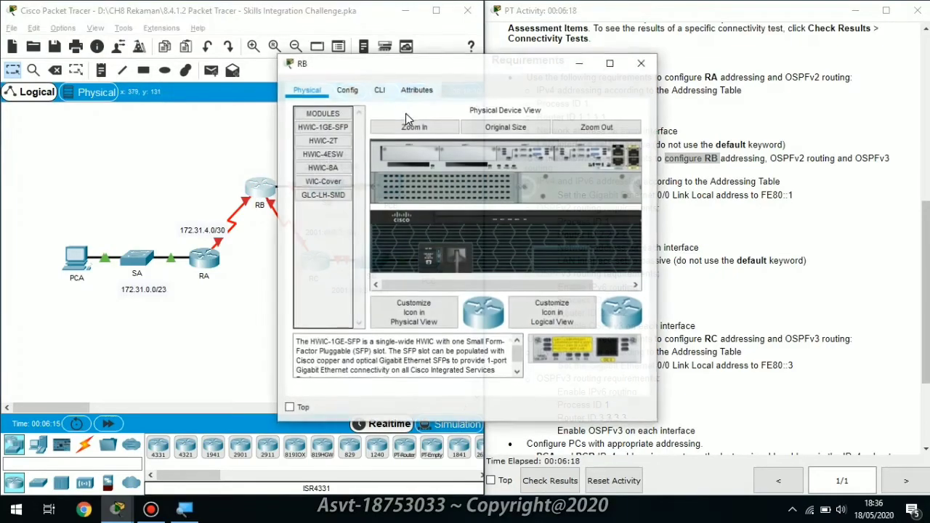
left_click(380, 90)
left_click(407, 348)
key("Return")
key("Return")
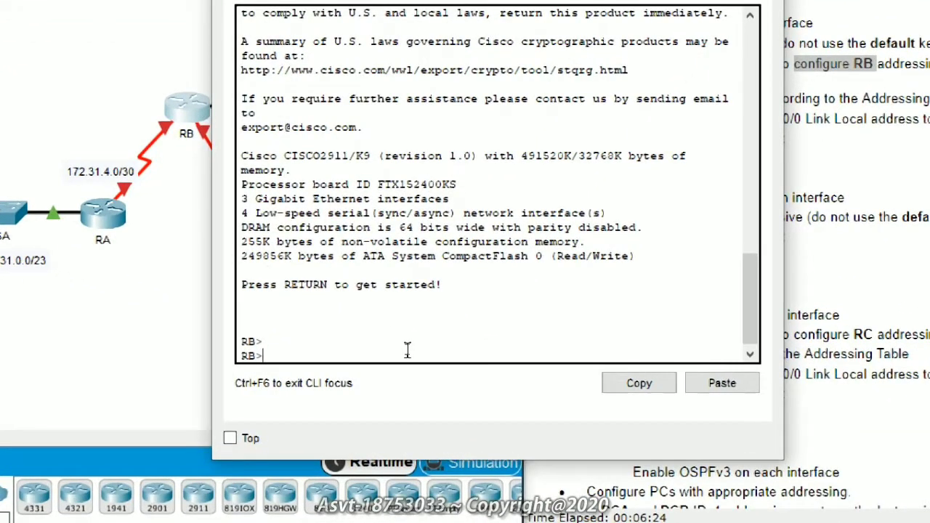
Enter privileged EXEC mode and global configuration mode on RB.
type("en")
key("Tab")
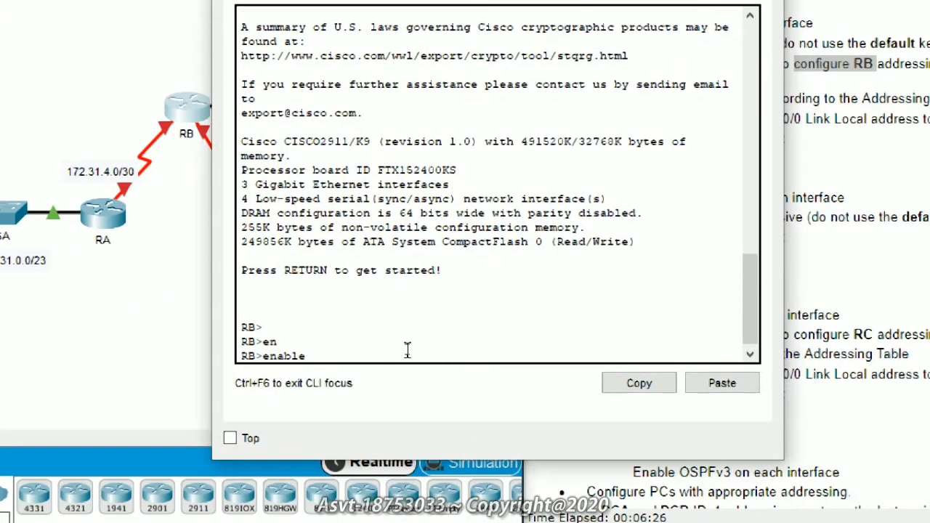
key("Return")
type("conf")
key("Tab")
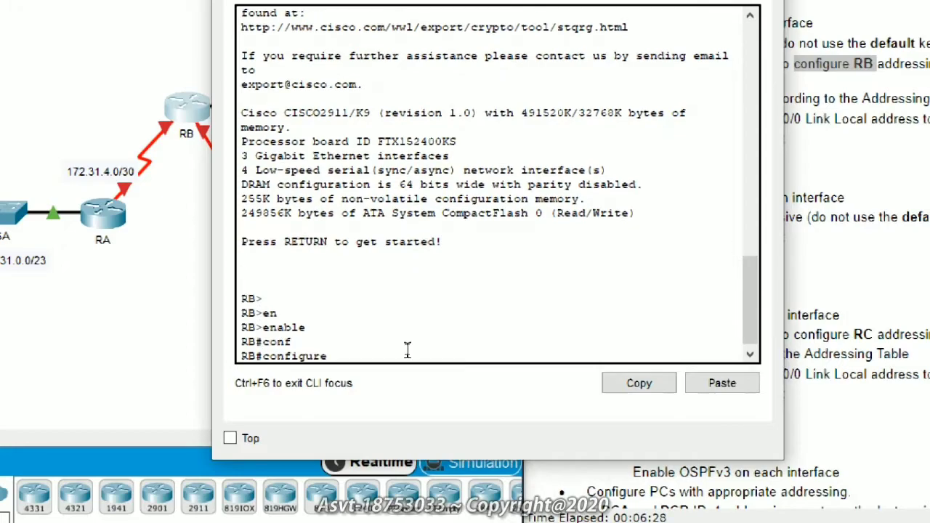
key("Tab")
key("Return")
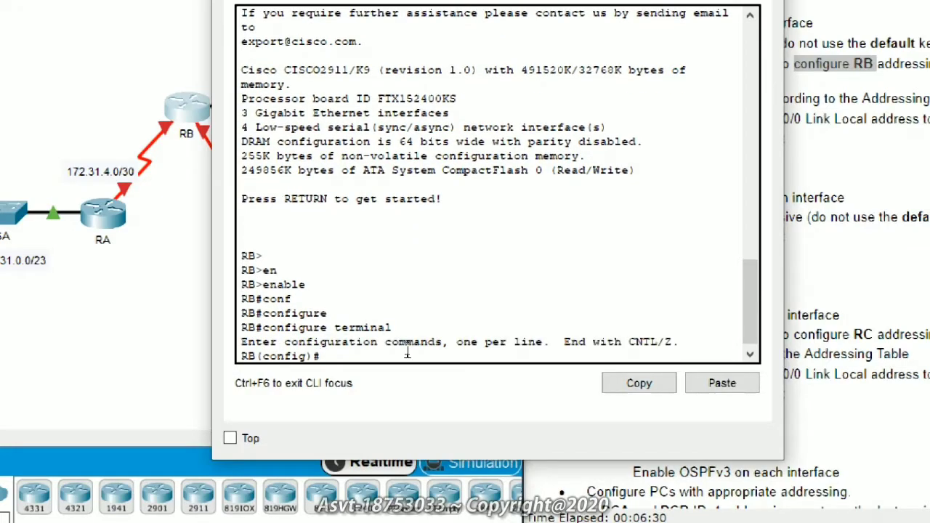
Enable IPv6 routing on RB with ipv6 unicast-routing.
key("Tab")
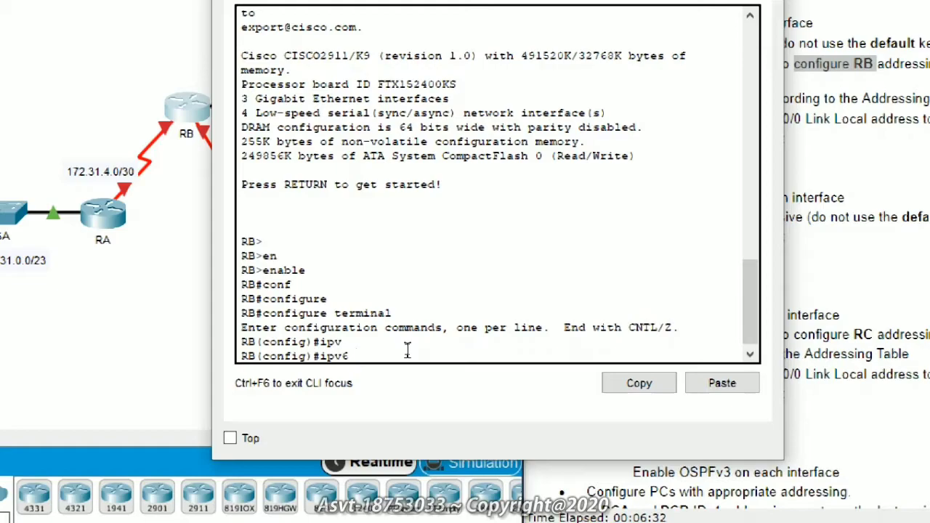
type("un")
key("Tab")
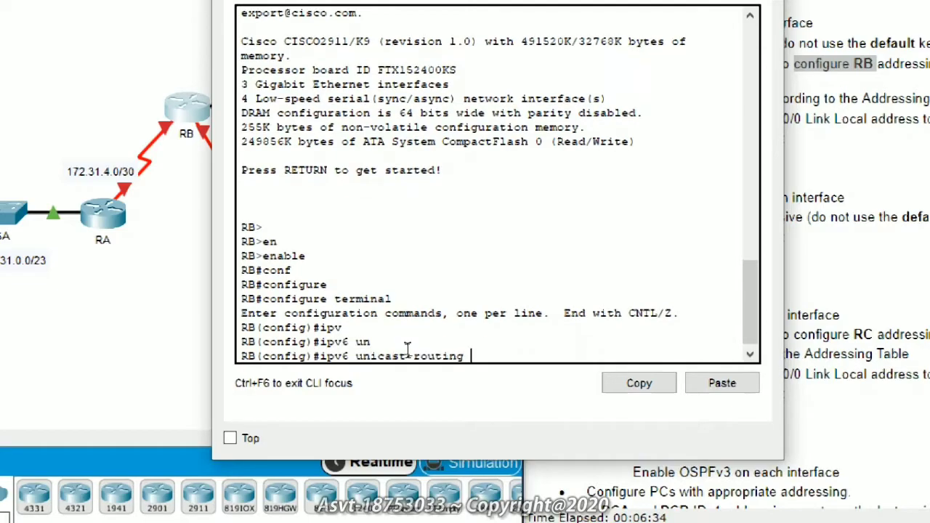
key("Return")
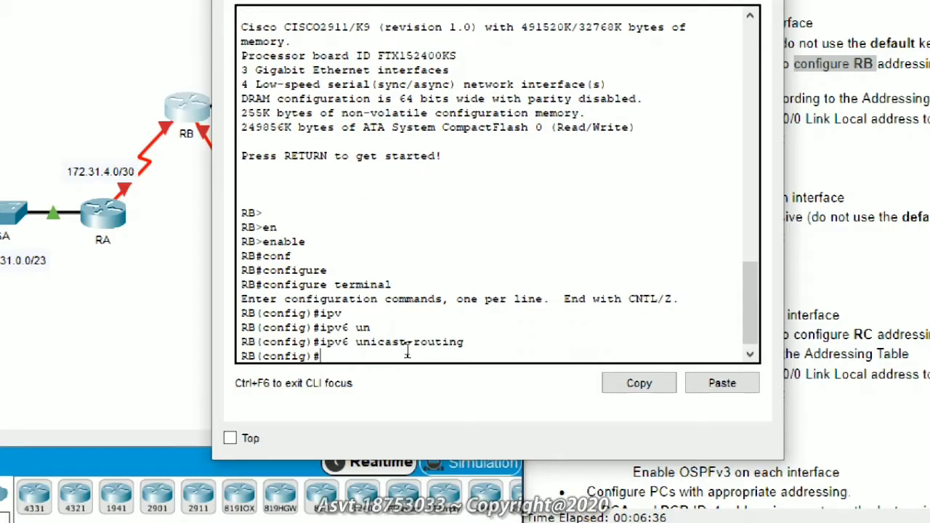
Enter the configuration of RB's GigabitEthernet 0/0 interface.
type("int")
key("Tab")
type("g")
key("Tab")
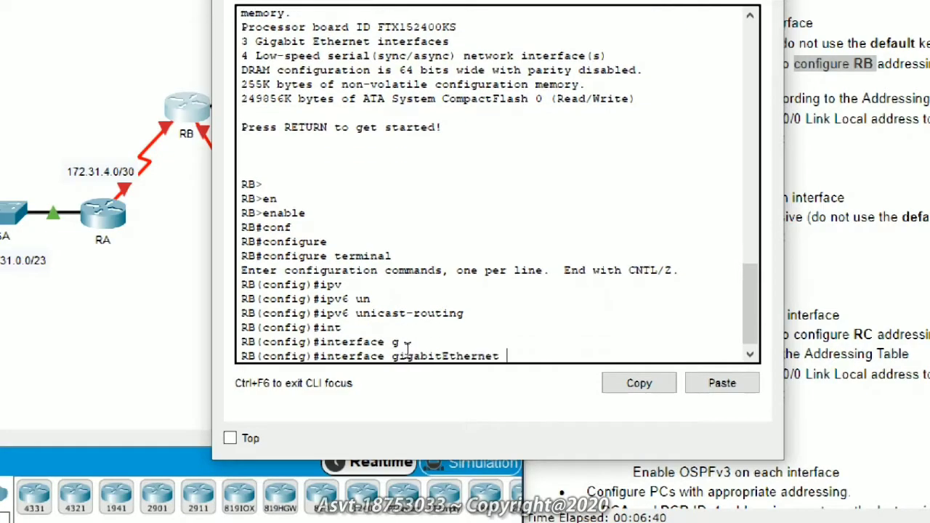
type("0/0")
key("Return")
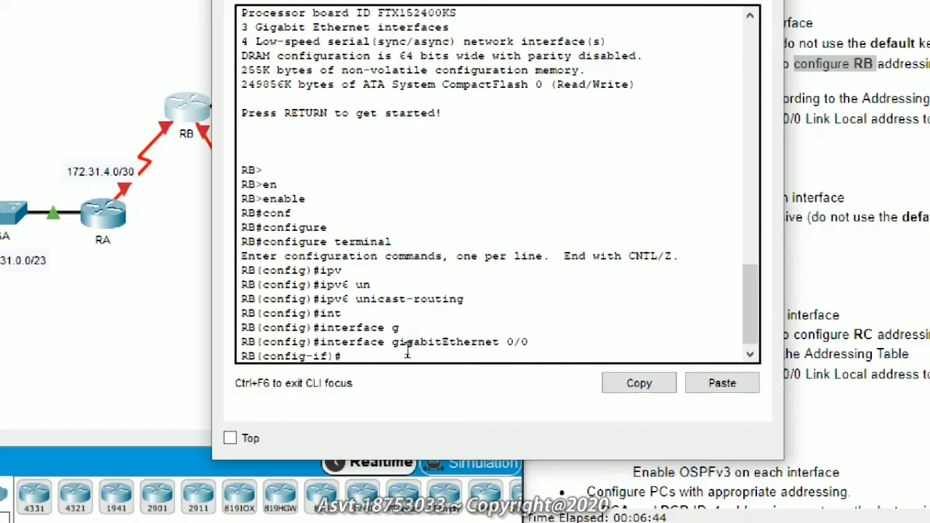
Assign IP address 172.31.2.1 with subnet mask 255.255.254.0 to RB's GigabitEthernet 0/0 interface.
type("ip add")
key("Tab")
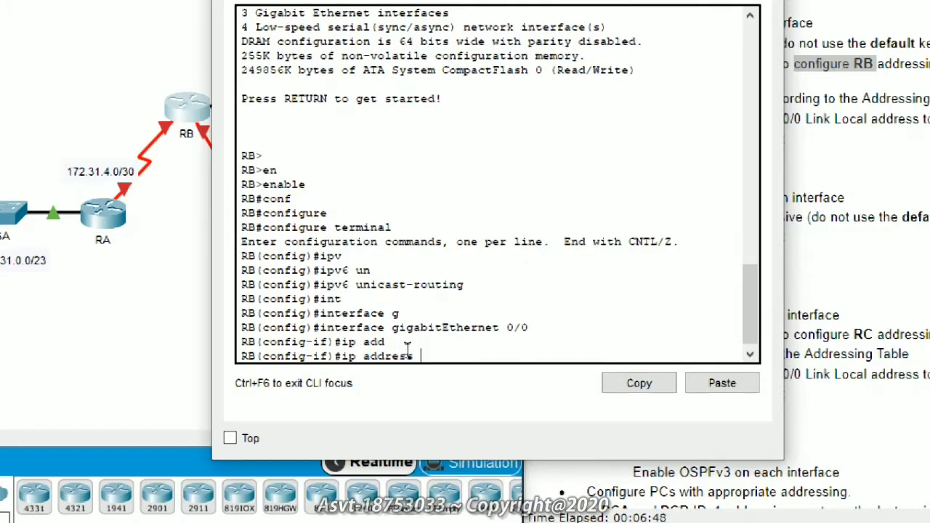
type("172.31.2.1 255.2")
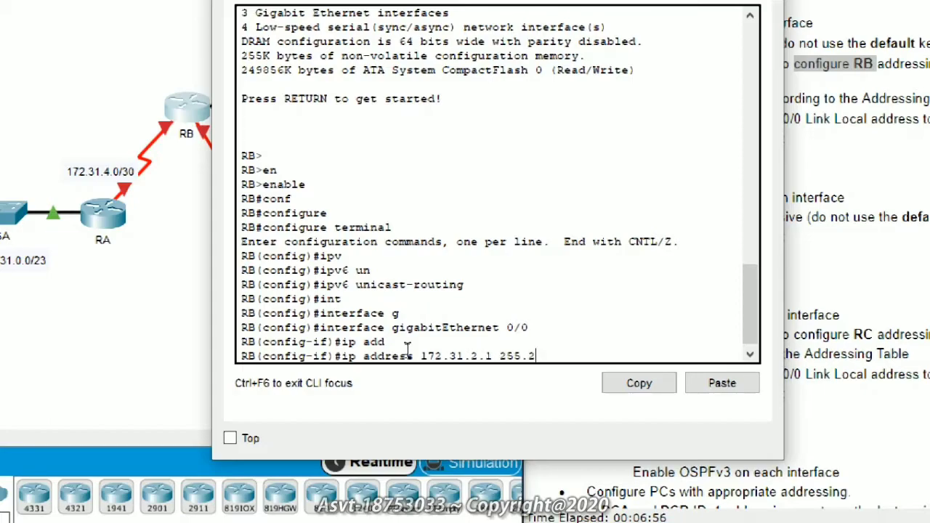
type("55.253")
key("BackSpace")
type("4.0")
key("Return")
Set the IPv6 link-local address of RB's GigabitEthernet 0/0 interface to FE80::1.
type("ipv")
key("Tab")
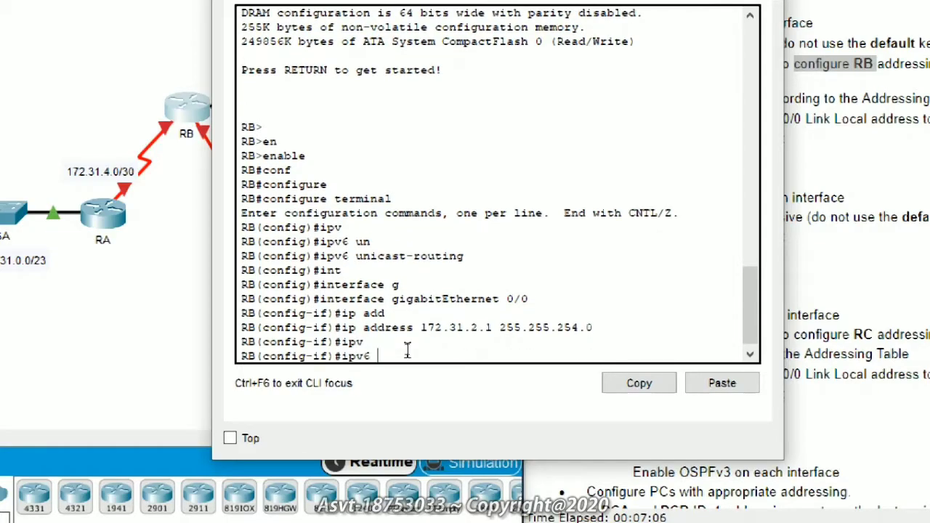
type("add")
key("Tab")
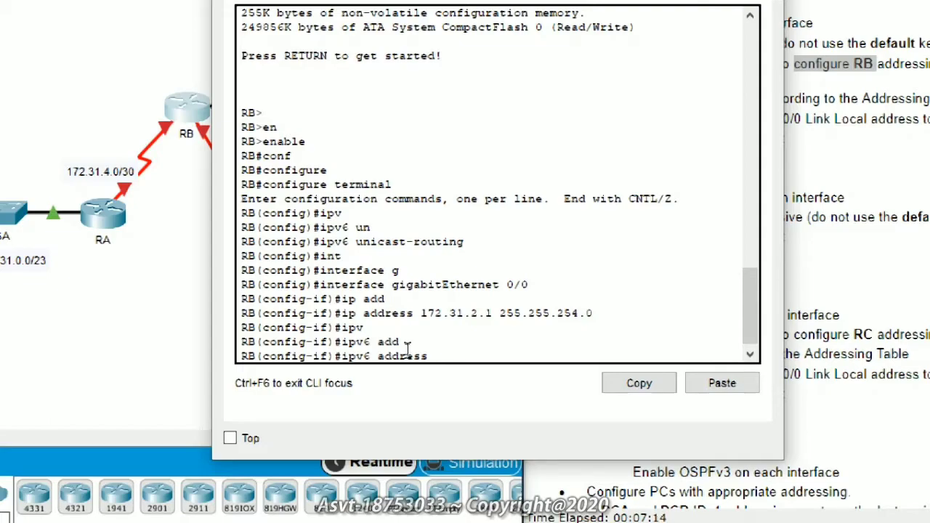
type("E")
type("80:")
type(":1 1")
type("ink")
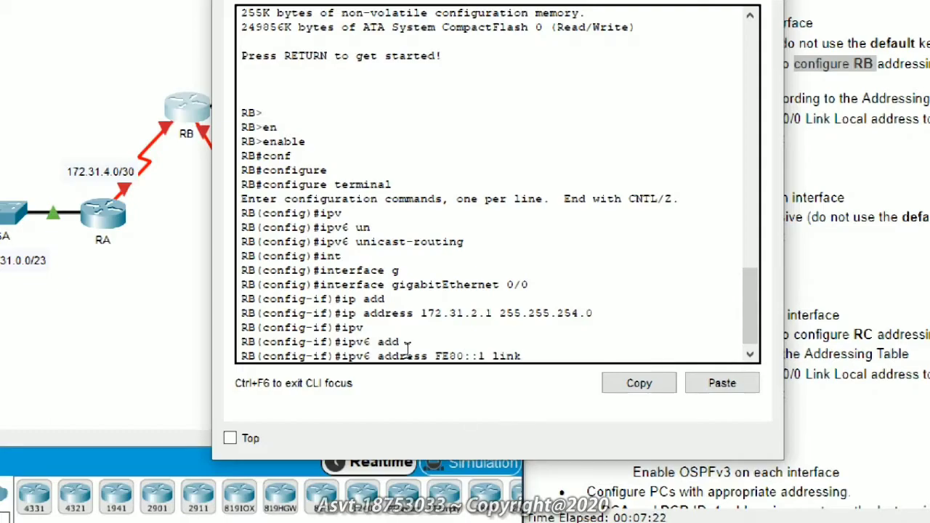
type("-local")
key("Return")
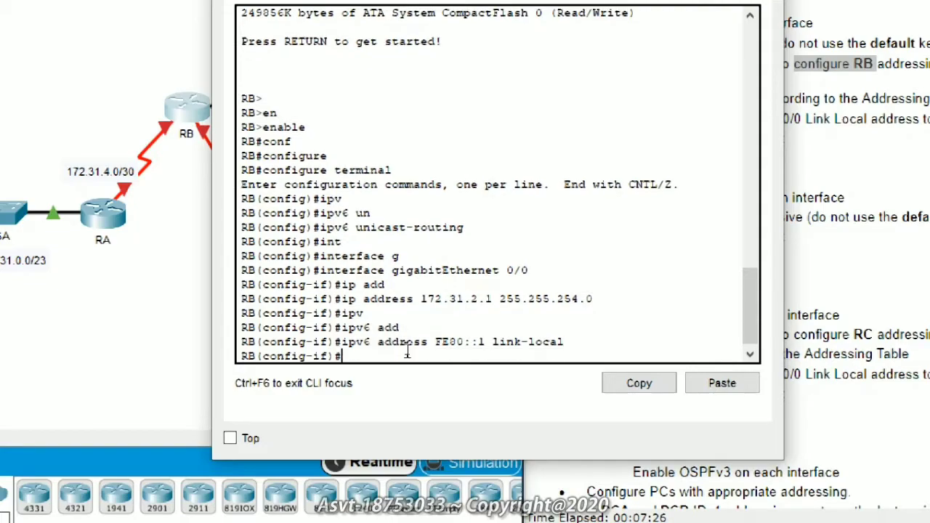
Assign IPv6 address 2001:DB8:1::1/64 to RB's GigabitEthernet 0/0 interface.
type("ipv")
key("Tab")
type("add")
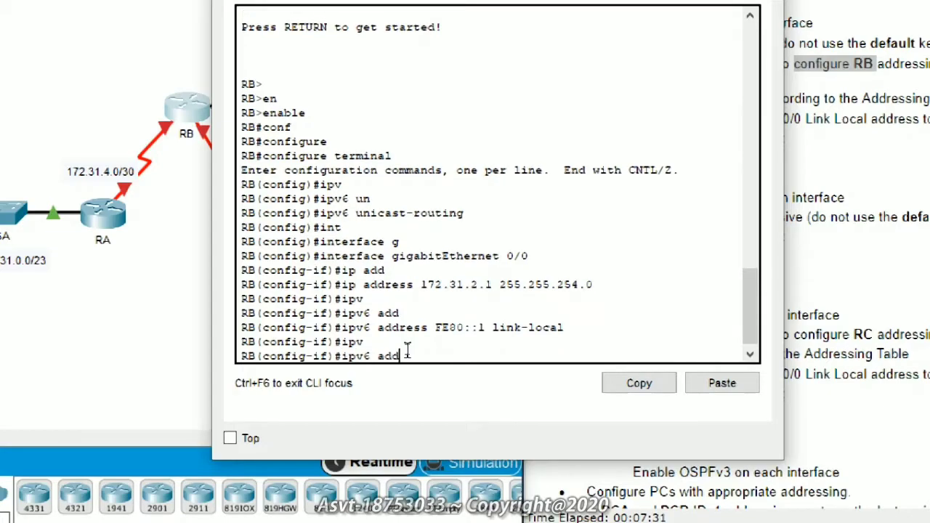
key("Tab")
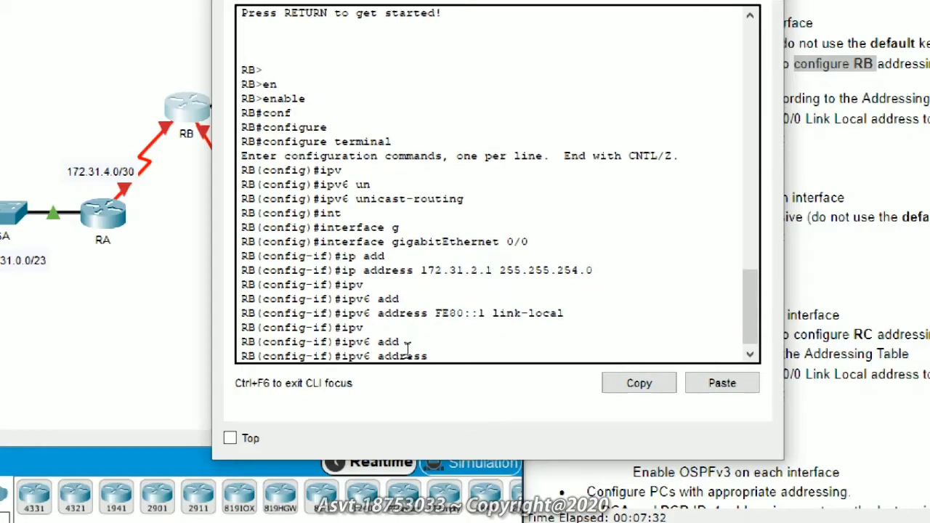
type("2001:DB8::1::1/64")
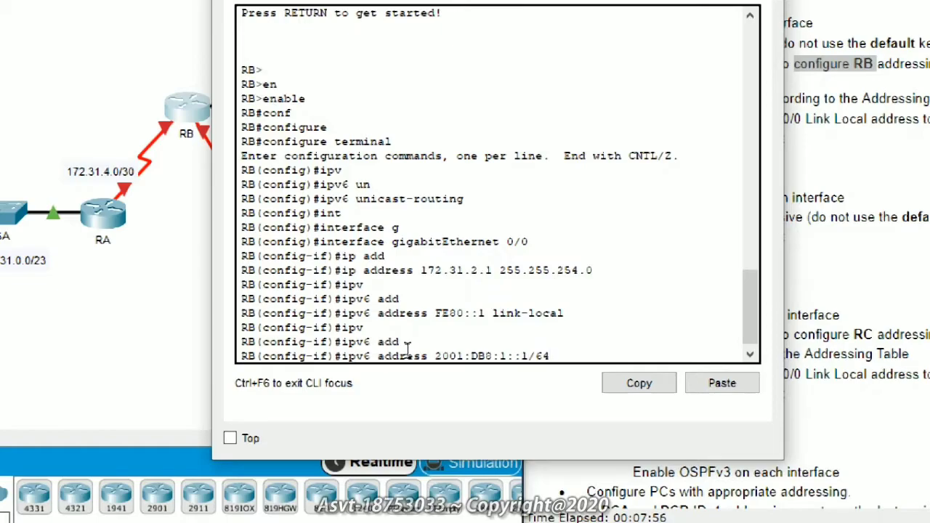
key("Return")
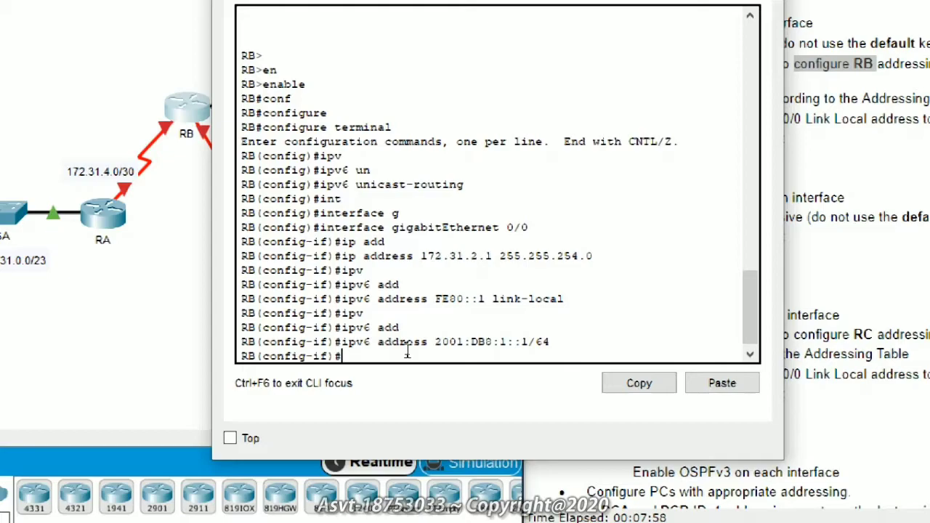
Enable OSPFv3 process 1 in area 0 on RB's GigabitEthernet 0/0 interface.
type("ipv")
key("Tab")
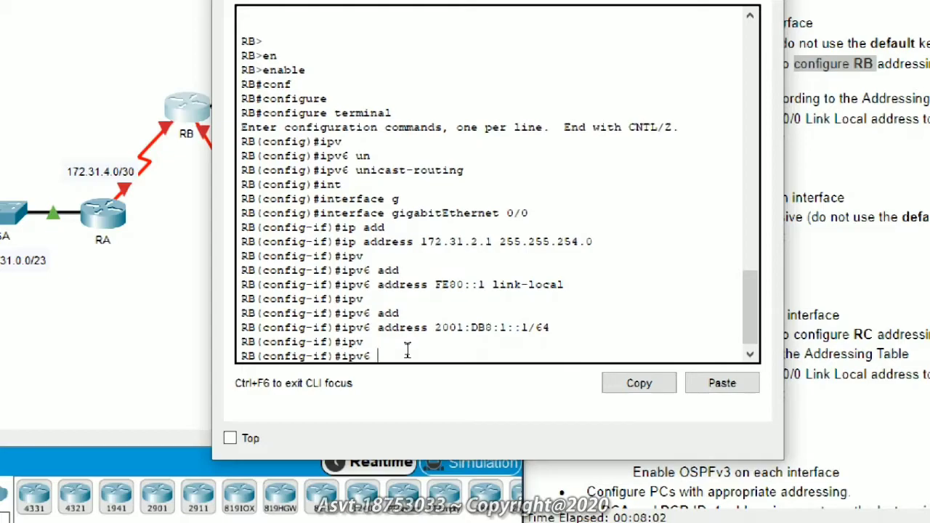
type("os")
key("Tab")
type("1")
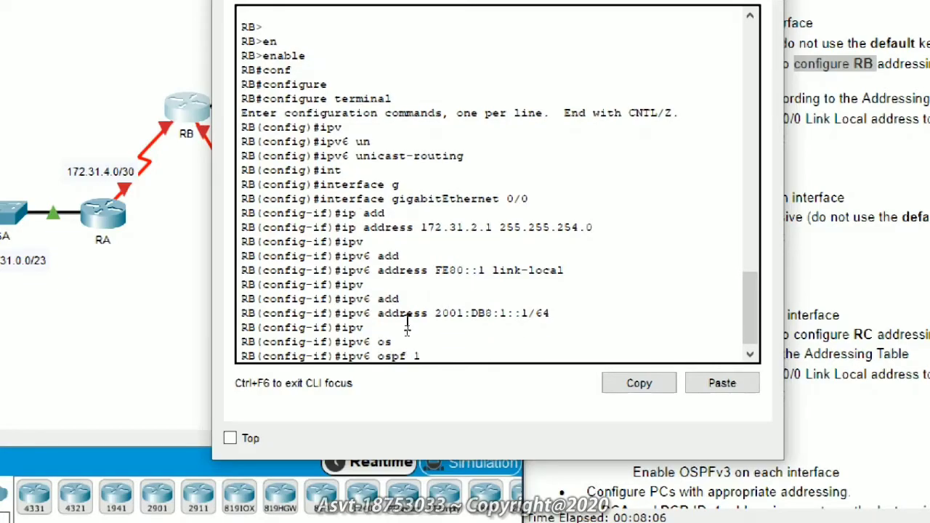
type(" are")
key("Tab")
type("0")
key("Return")
key("Return")
key("Return")
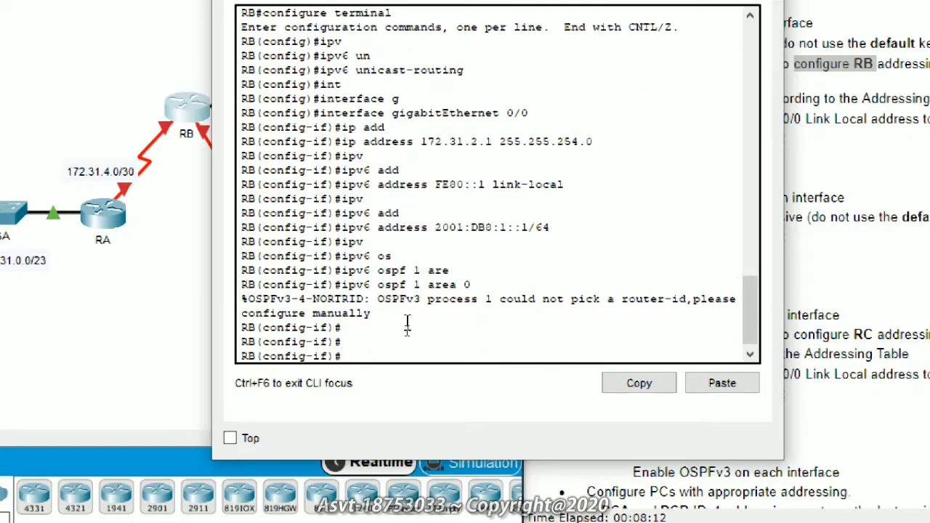
Activate RB's GigabitEthernet 0/0 interface with no shutdown.
type("no sh")
key("Tab")
key("Return")
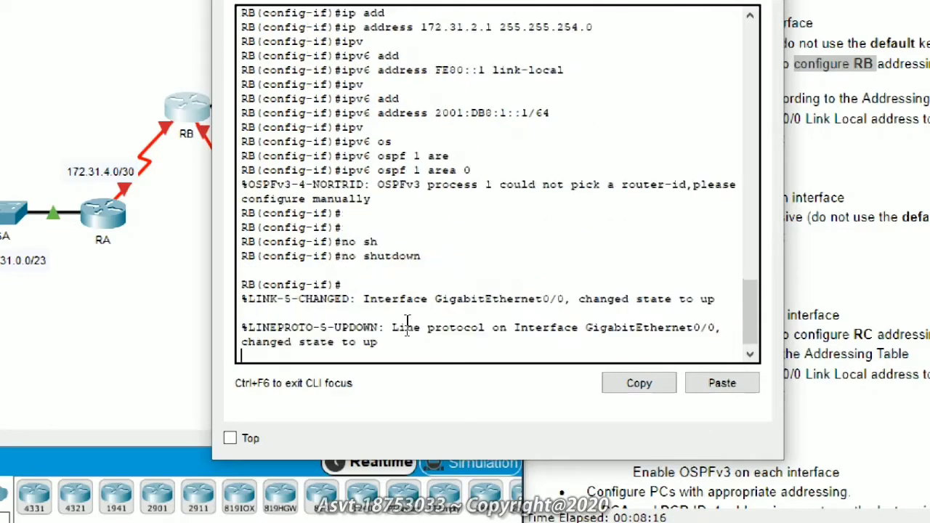
key("Return")
key("Return")
Leave the GigabitEthernet 0/0 configuration and enter the configuration of RB's Serial 0/0/0 interface.
type("int")
key("Return")
type("if)#e")
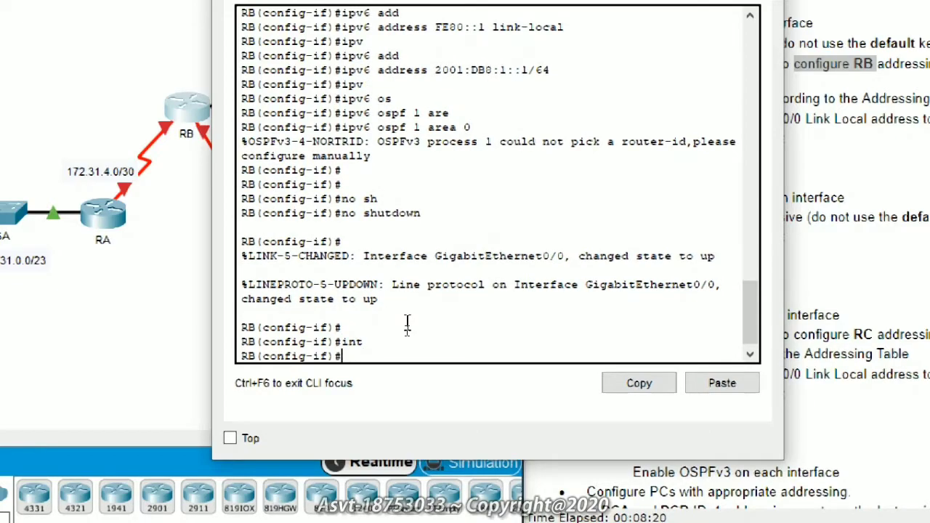
type("xit")
key("Return")
key("Return")
type("int")
key("Tab")
type("s")
key("Tab")
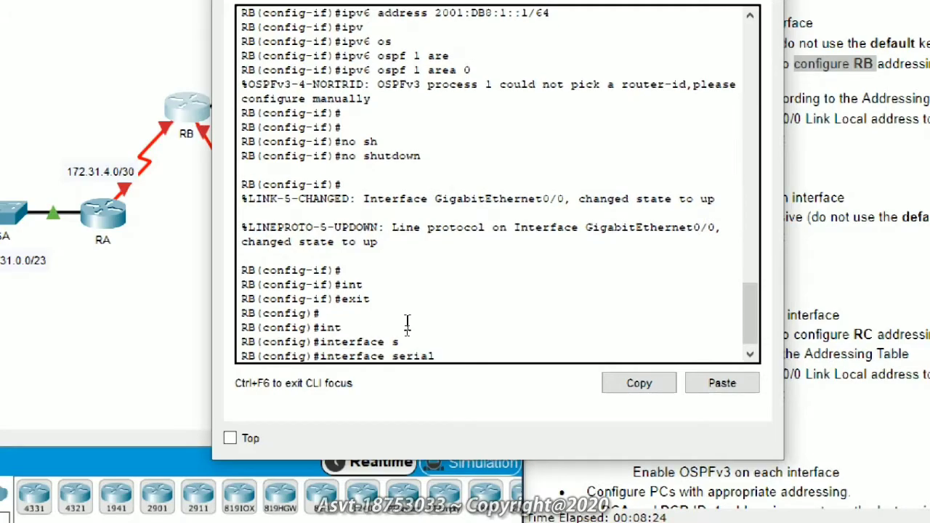
type("0/0/0")
key("Return")
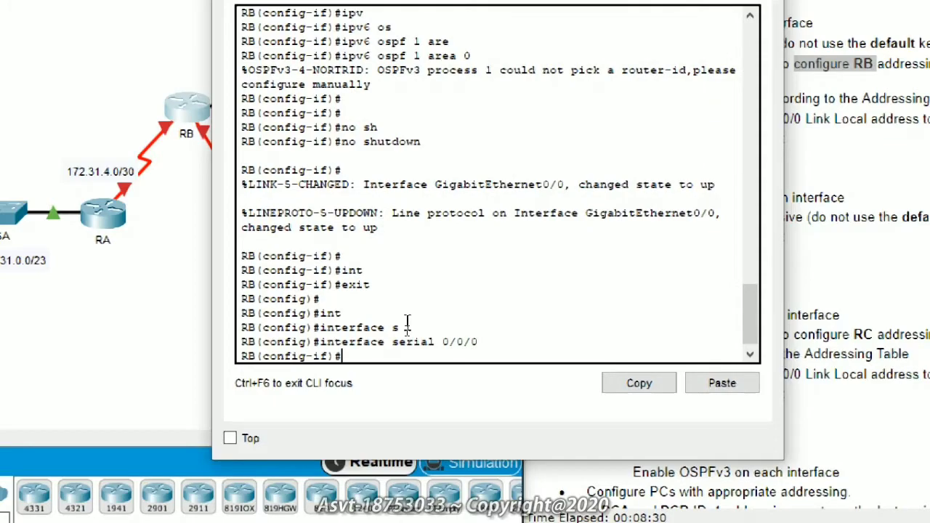
Assign IP address 172.31.4.2 with subnet mask 255.255.255.252 to RB's Serial 0/0/0 interface.
type("ip add")
key("Tab")
type("172.31.3")
key("BackSpace")
type("4.1")
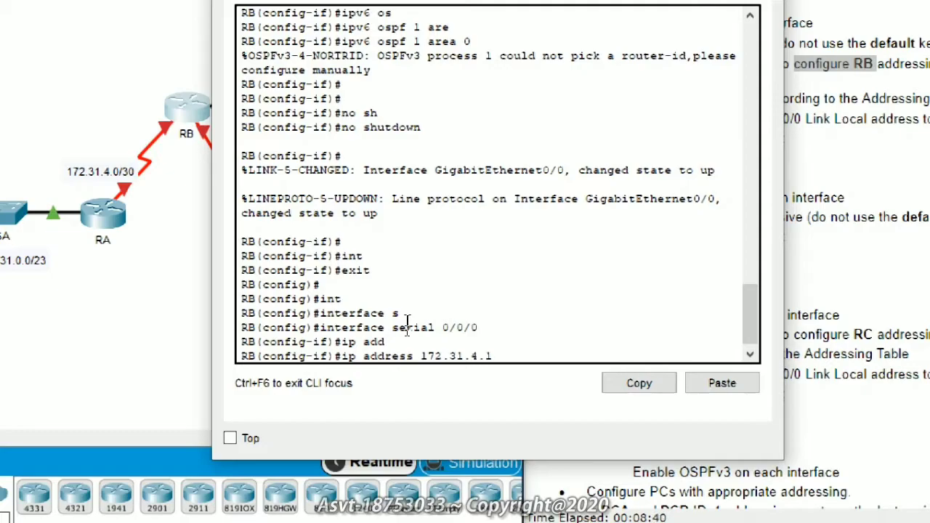
key("BackSpace")
type("2 255.255.255.252")
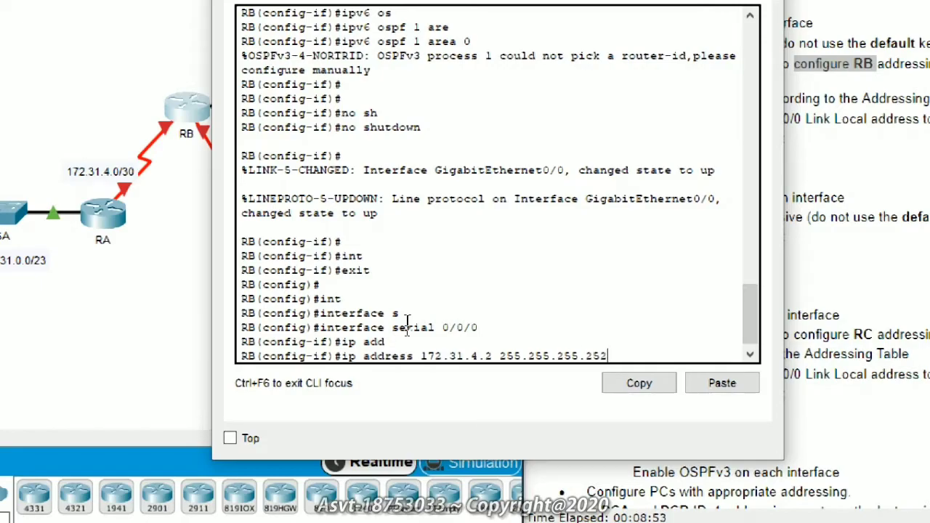
key("Return")
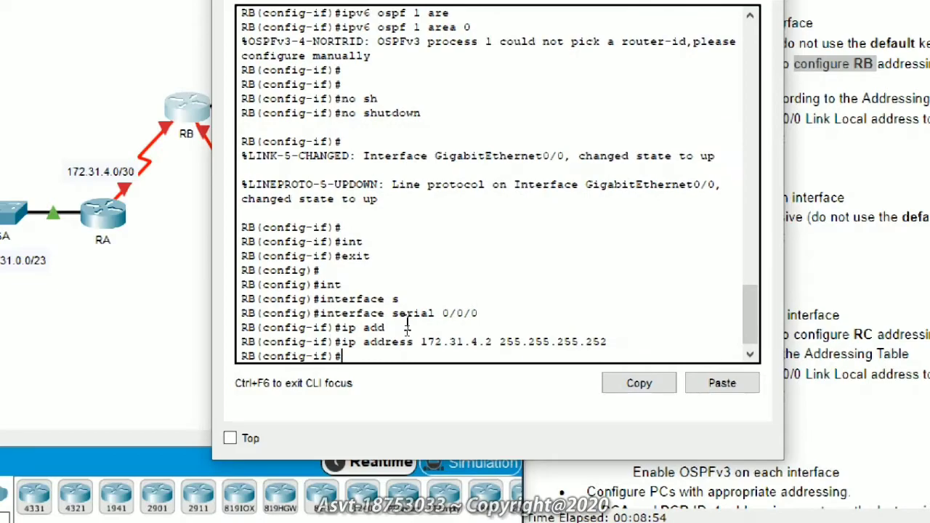
Activate RB's Serial 0/0/0 interface with no shutdown and return to global configuration mode.
type("no sh")
key("Tab")
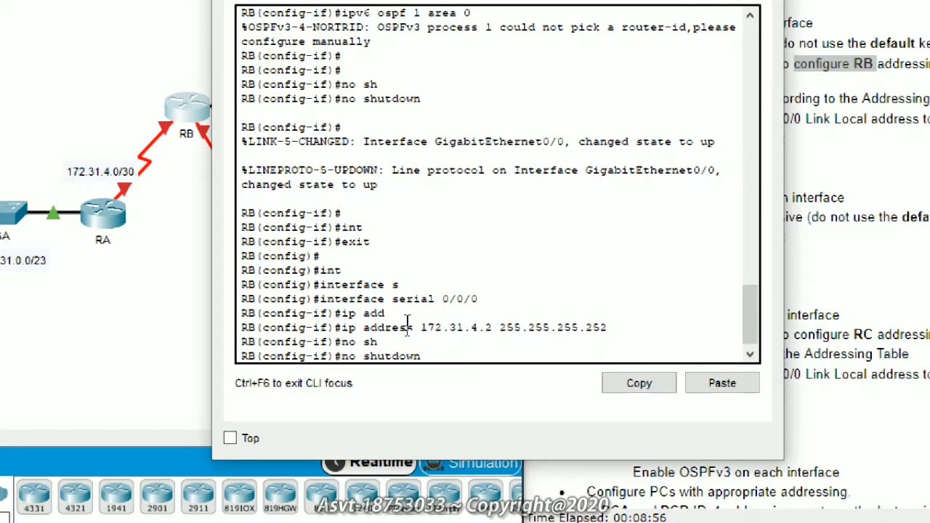
key("Return")
type("int")
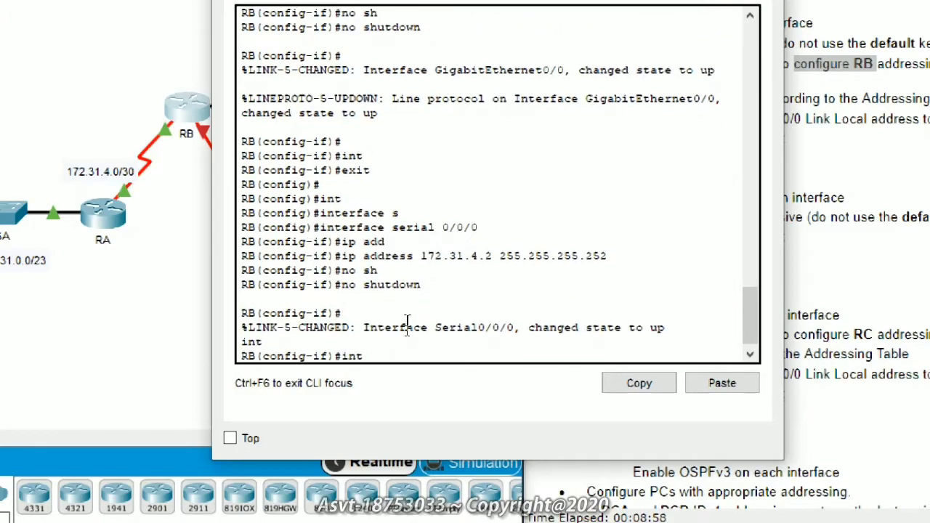
key("Tab")
key("BackSpace")
key("BackSpace")
key("BackSpace")
type("ex")
key("Tab")
key("Return")
Enter the configuration of RB's Serial 0/0/1 interface.
type("int")
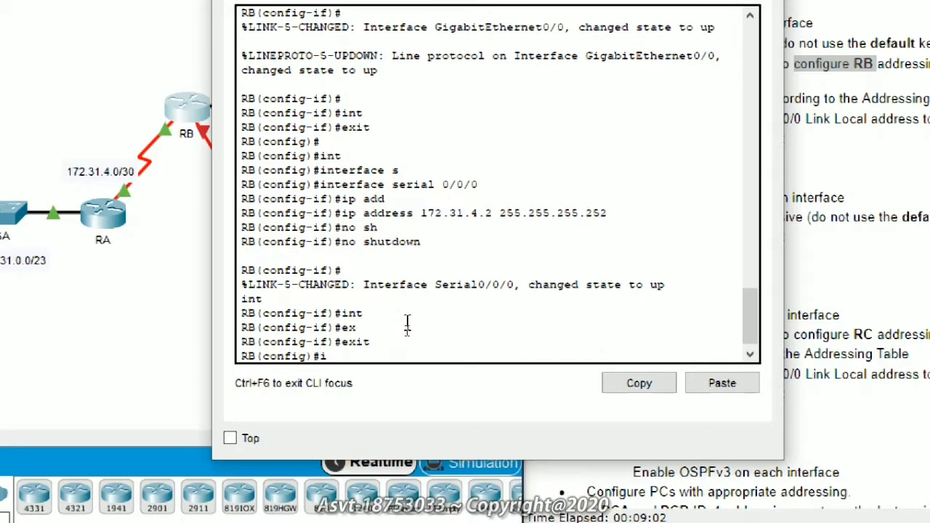
key("Tab")
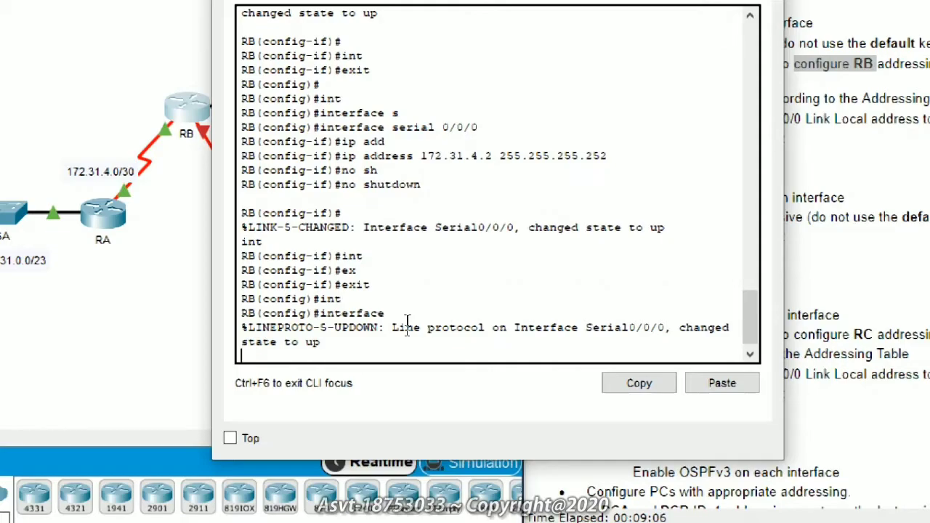
key("Return")
type("int")
key("Tab")
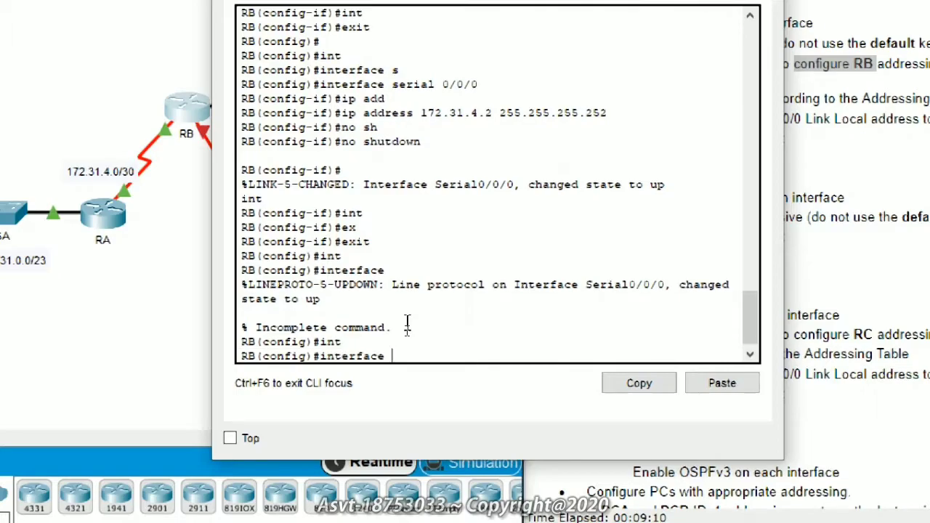
type("s")
key("Tab")
type("0/0/1")
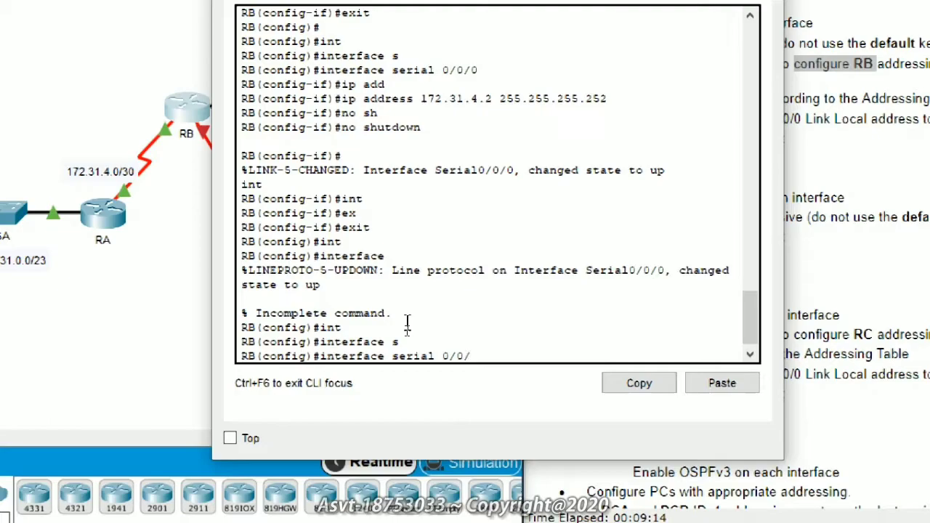
key("Return")
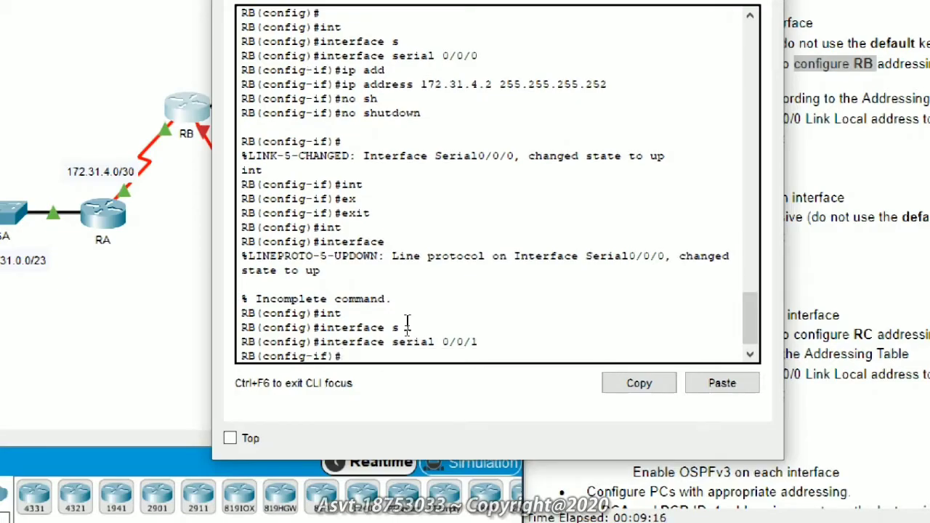
Assign IPv6 address 2001:DB8:2::1/64 to RB's Serial 0/0/1 interface.
type("ipv")
key("Tab")
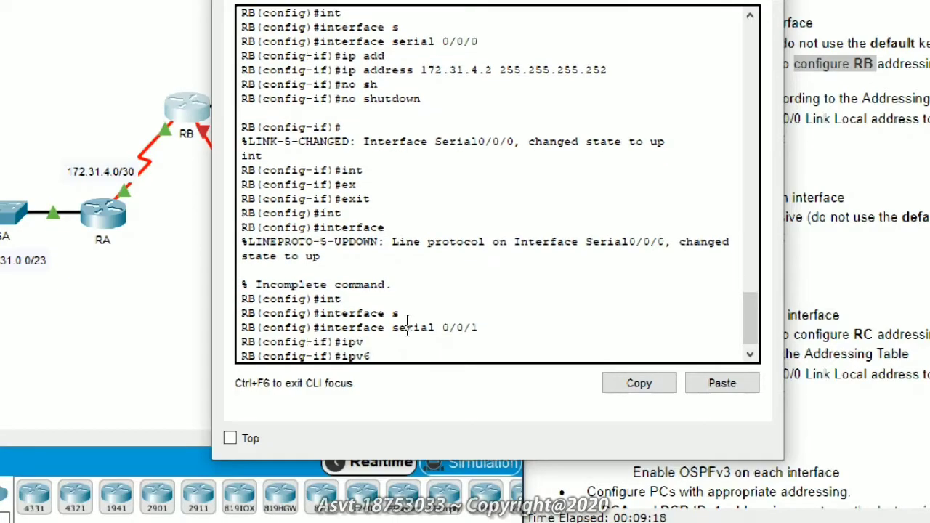
type("add")
key("Tab")
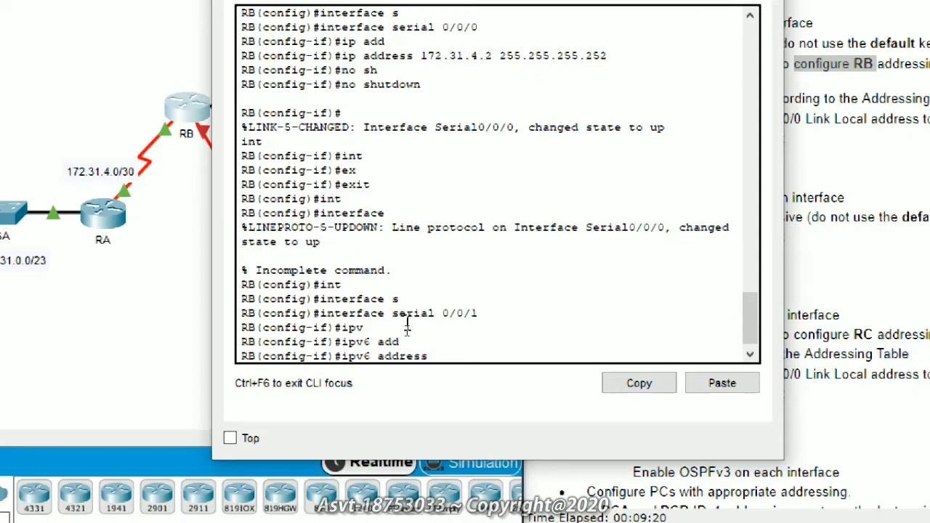
type("2001:DB8:2::1/64")
key("Return")
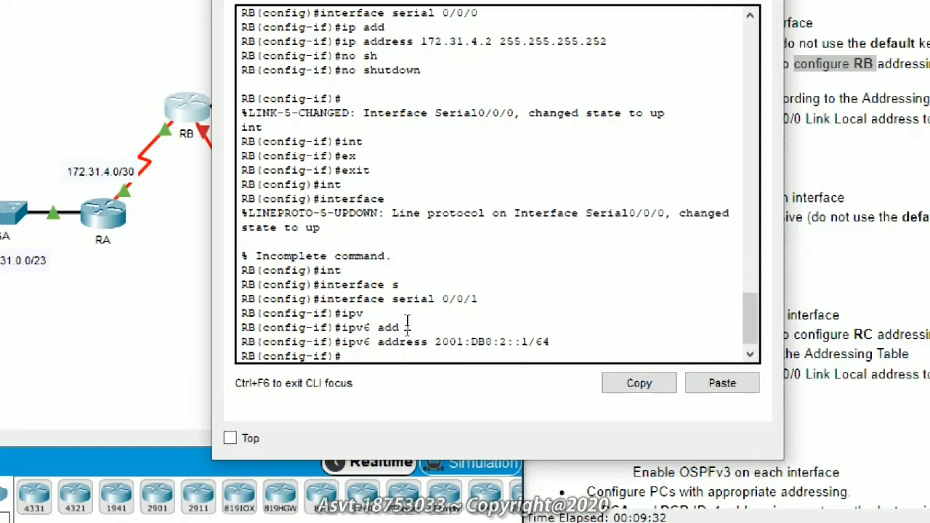
Enable OSPFv3 process 1 in area 0 on RB's Serial 0/0/1 interface.
type("ipv")
key("Tab")
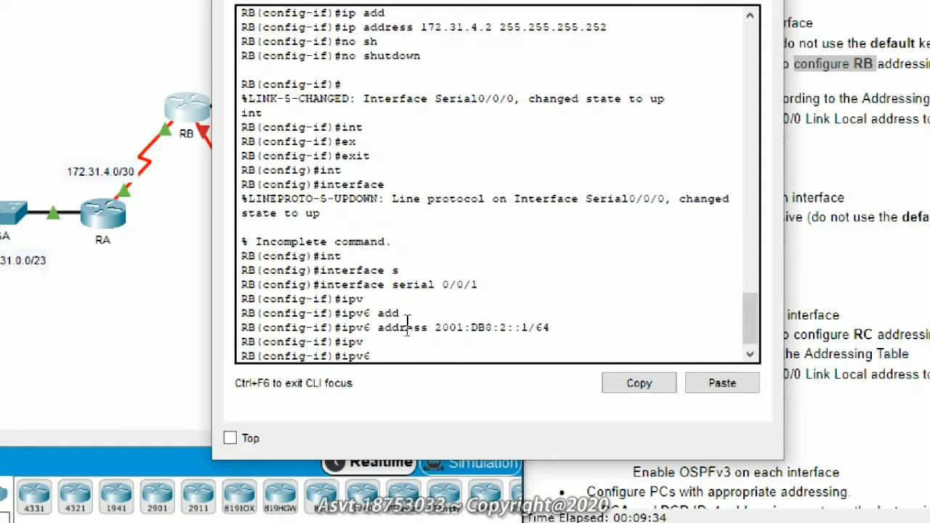
type("os")
key("Tab")
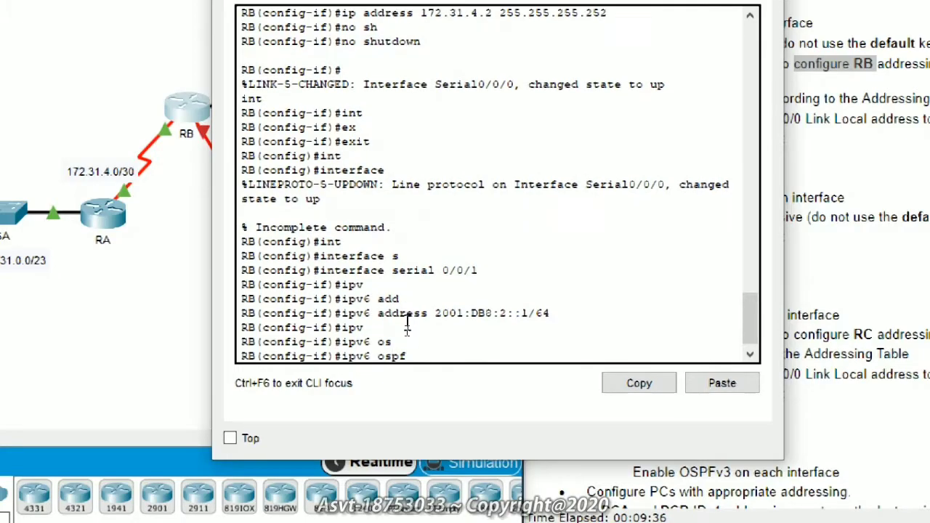
type("1 area 0")
key("Return")
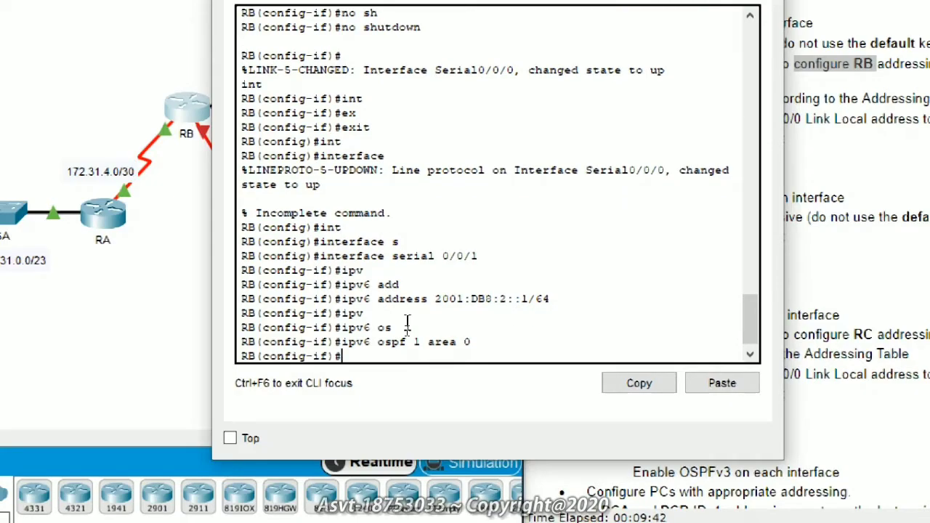
Activate RB's Serial 0/0/1 interface with no shutdown.
type("no sh")
key("Tab")
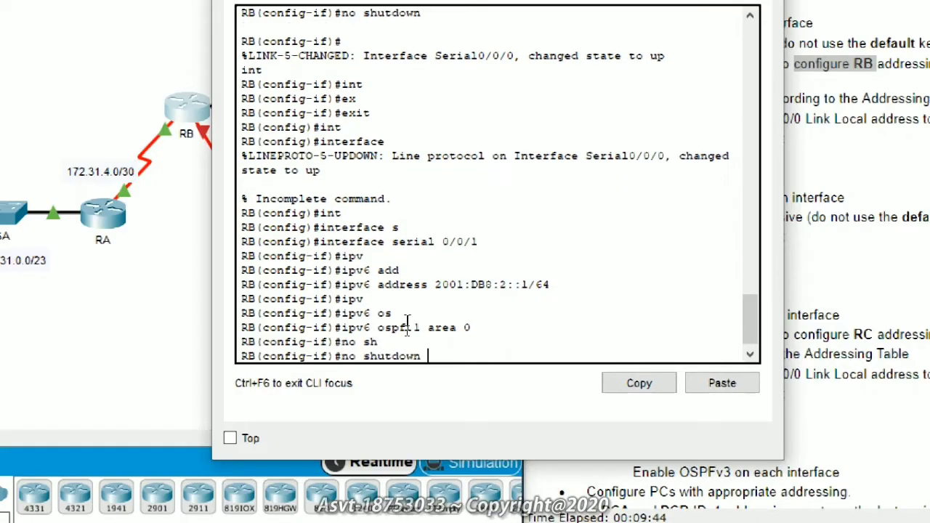
key("Return")
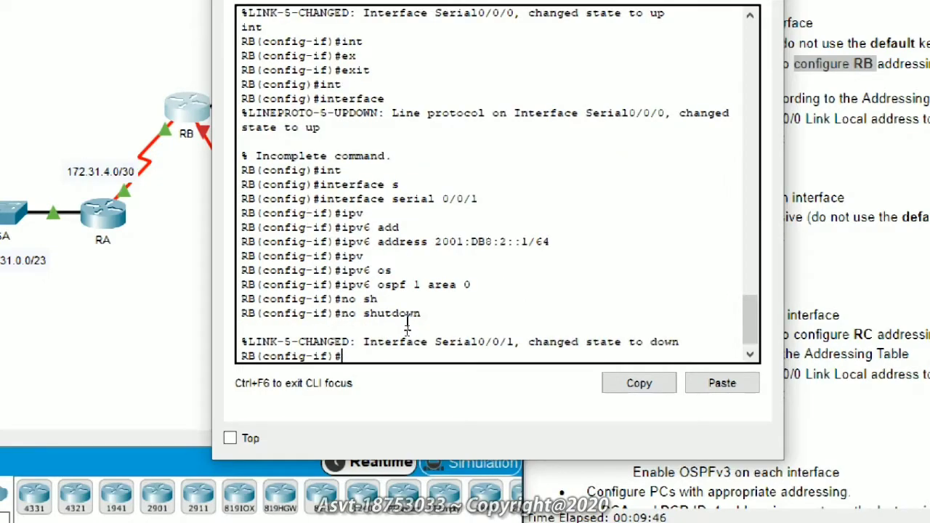
key("Return")
key("Return")
Enter OSPFv2 process 1 on RB and set its router ID to 2.2.2.2.
type("rout")
key("Tab")
type("er ospf 1")
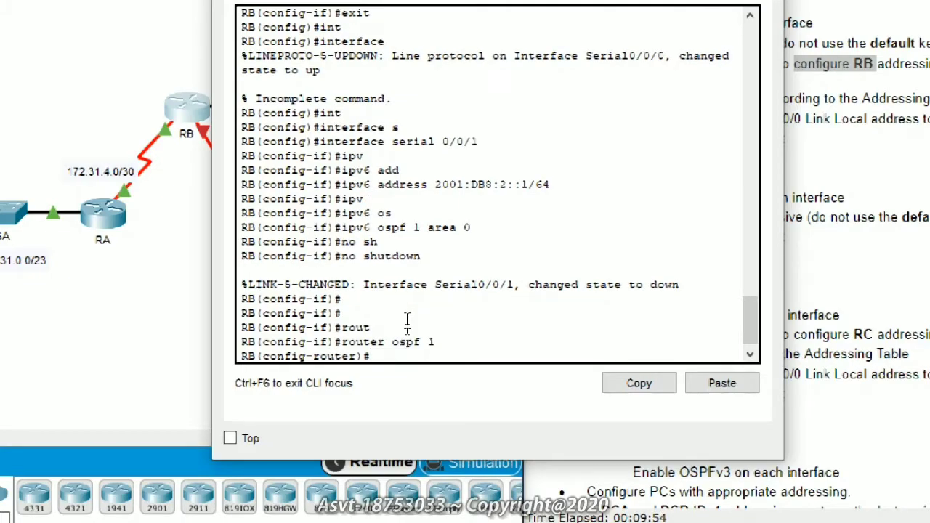
type("ro")
key("Tab")
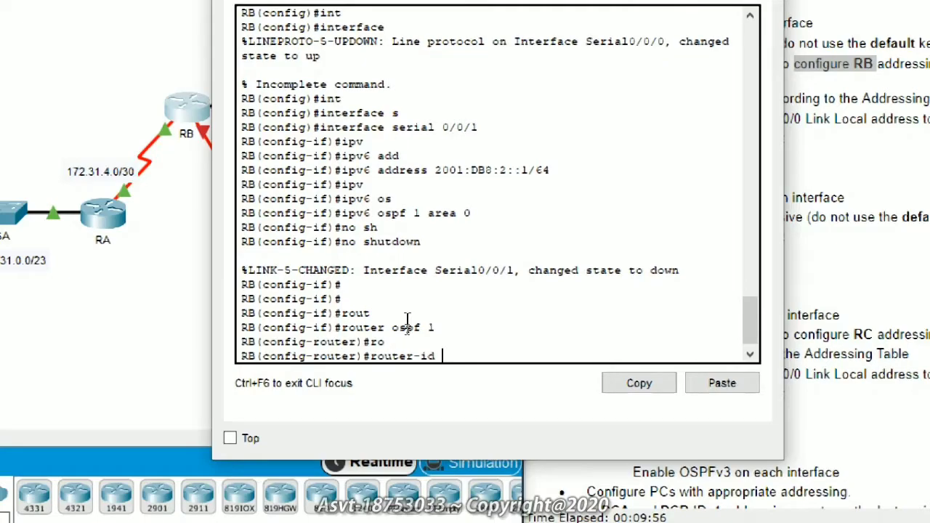
type("2.2.2.2")
key("Return")
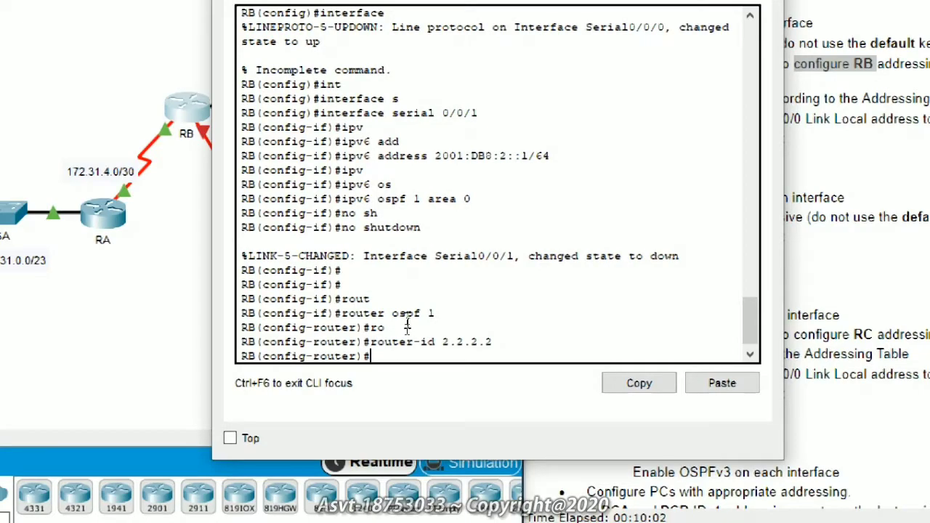
Make GigabitEthernet 0/0 a passive interface in RB's OSPFv2 process 1.
type("pas")
key("Tab")
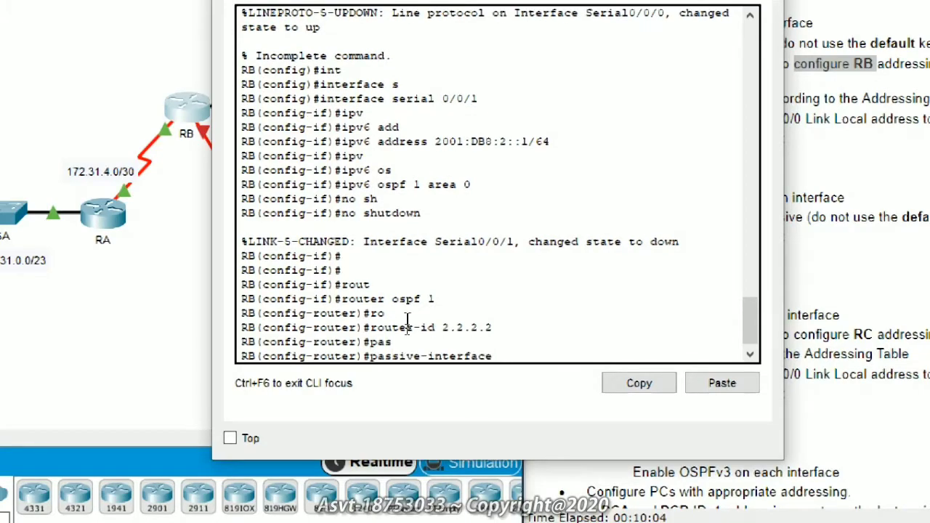
type("g")
key("Tab")
type("0/0")
key("Return")
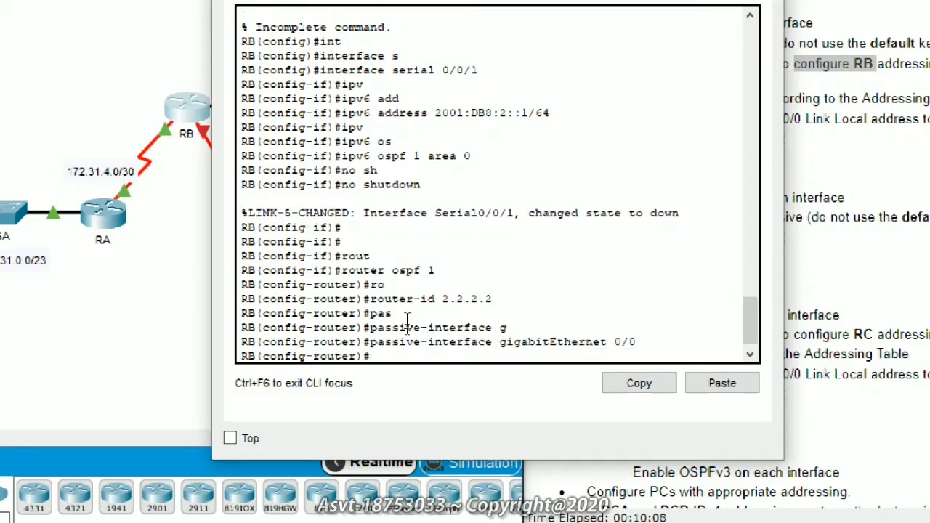
Advertise network 172.31.2.0 with wildcard mask 0.0.1.255 in area 0 of RB's OSPFv2 process.
type("net")
key("Tab")
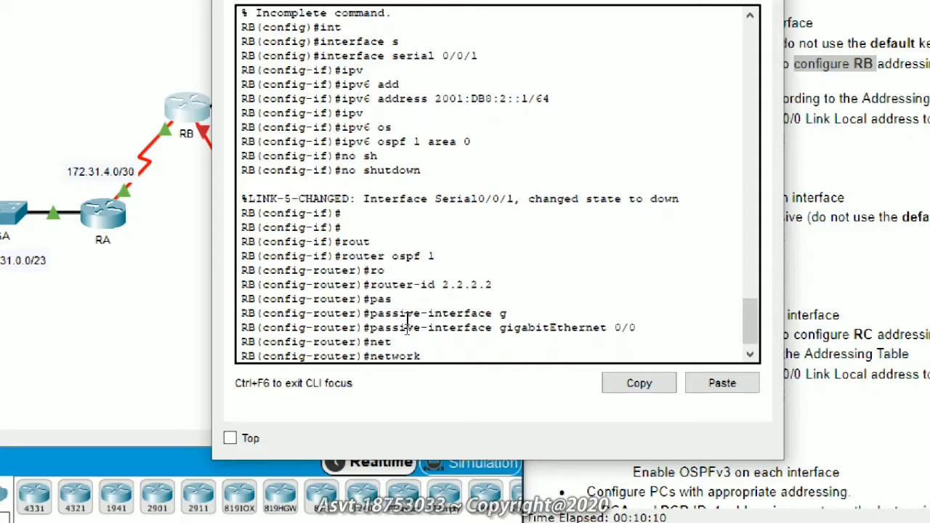
type("172.31.2.0 0.0.1")
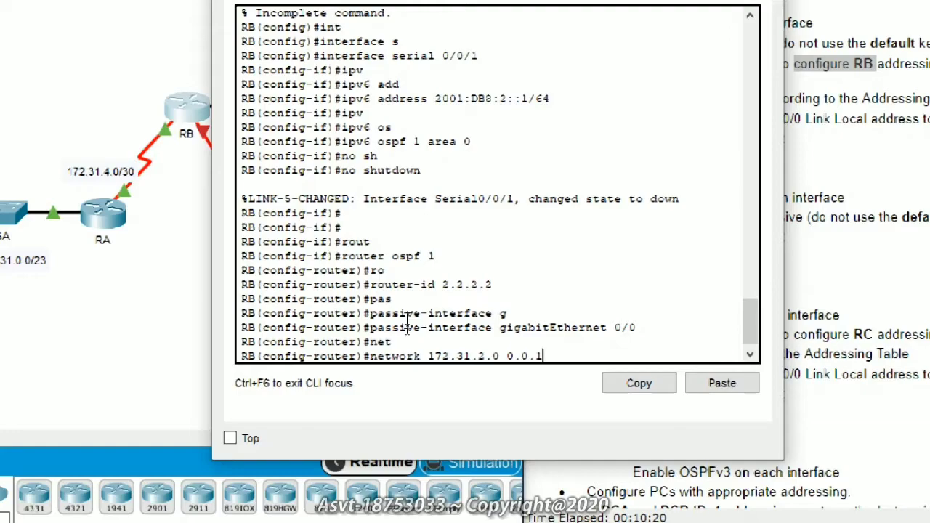
type(".255 area 0")
key("Return")
Advertise network 172.31.4.0 with wildcard mask 0.0.0.3 in area 0 of RB's OSPFv2 process.
type("net")
key("Tab")
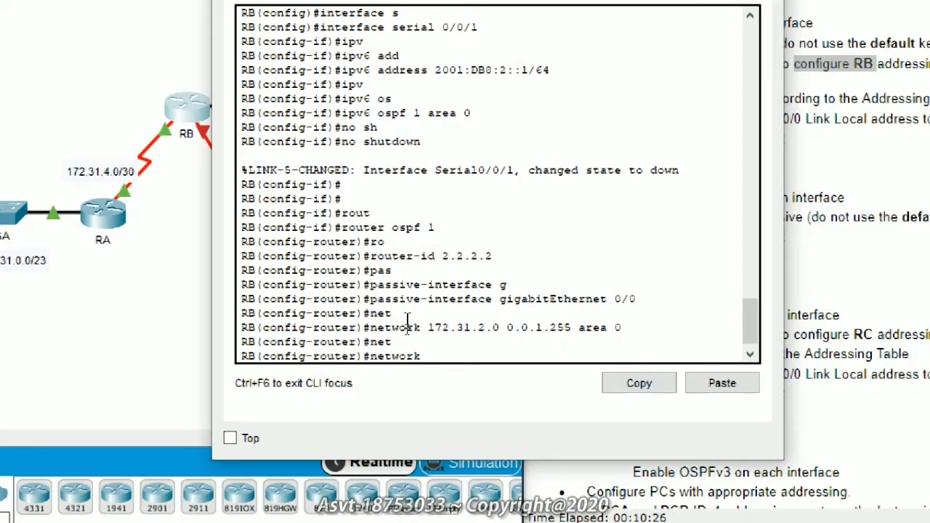
type("172.31.4.0 0.0.0.3 area 0")
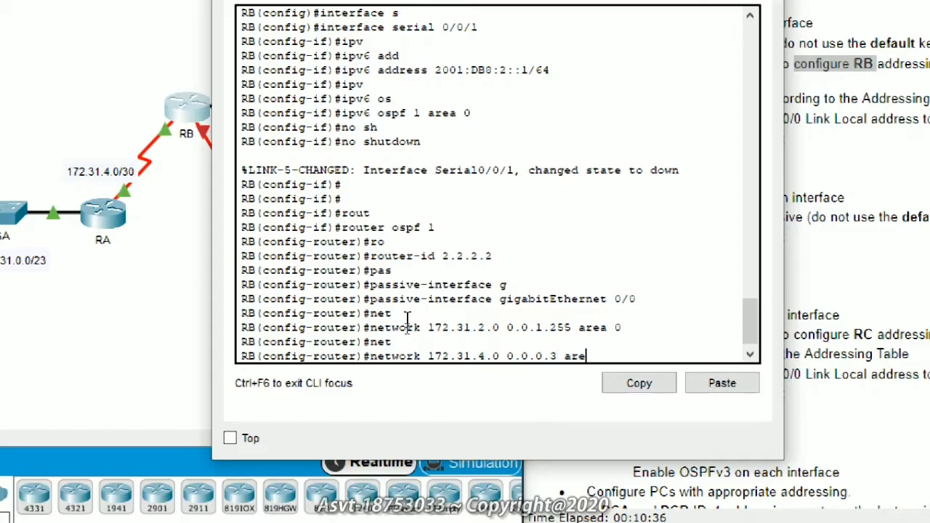
key("Return")
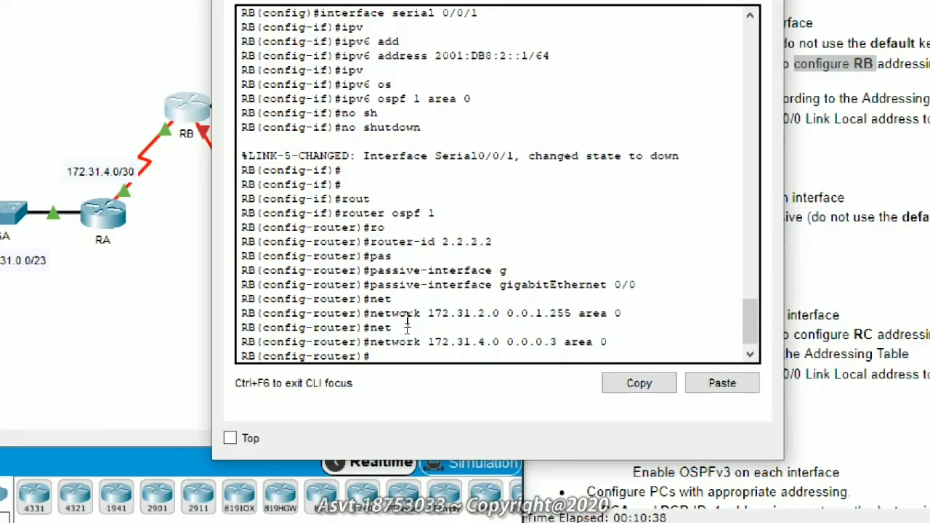
Enter OSPFv3 process 1 on RB with ipv6 router ospf 1 and set its router ID to 2.2.2.2.
type("pv")
key("Tab")
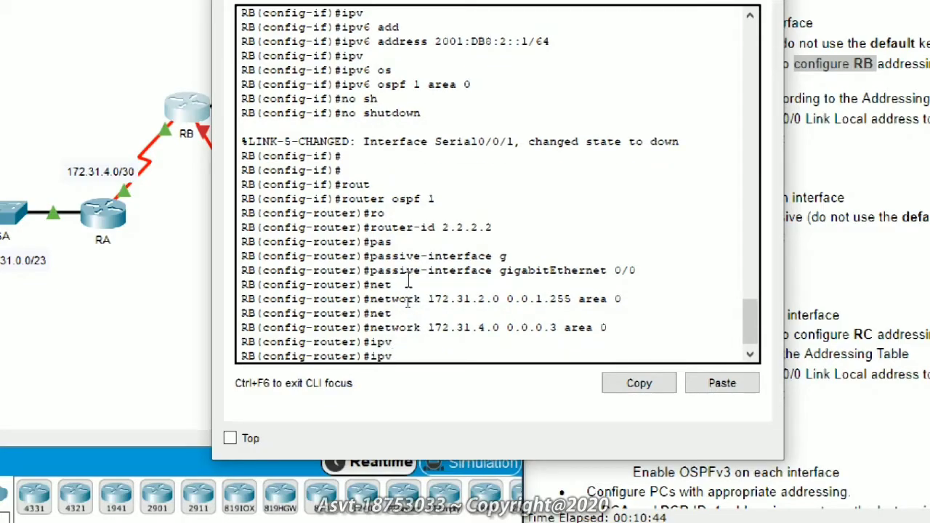
type("6 router")
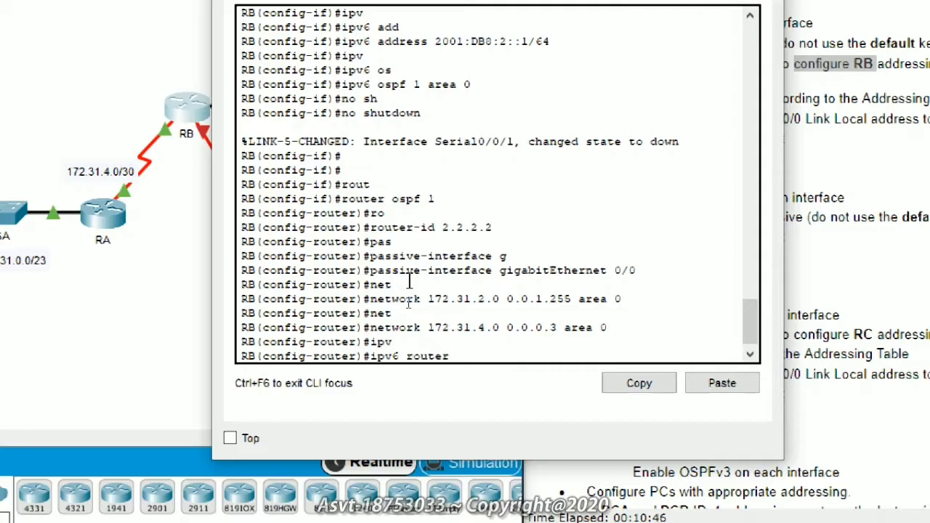
type(" ospf 1")
key("Return")
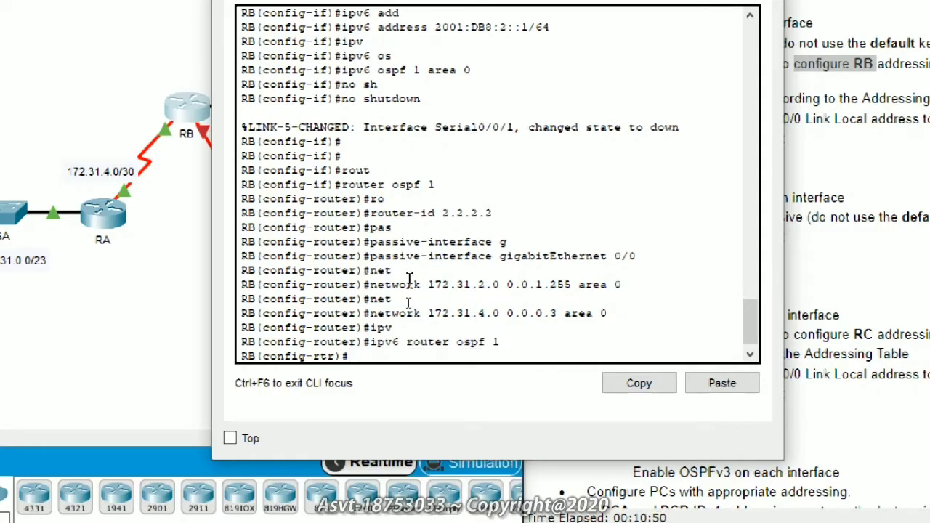
type("rout")
key("Tab")
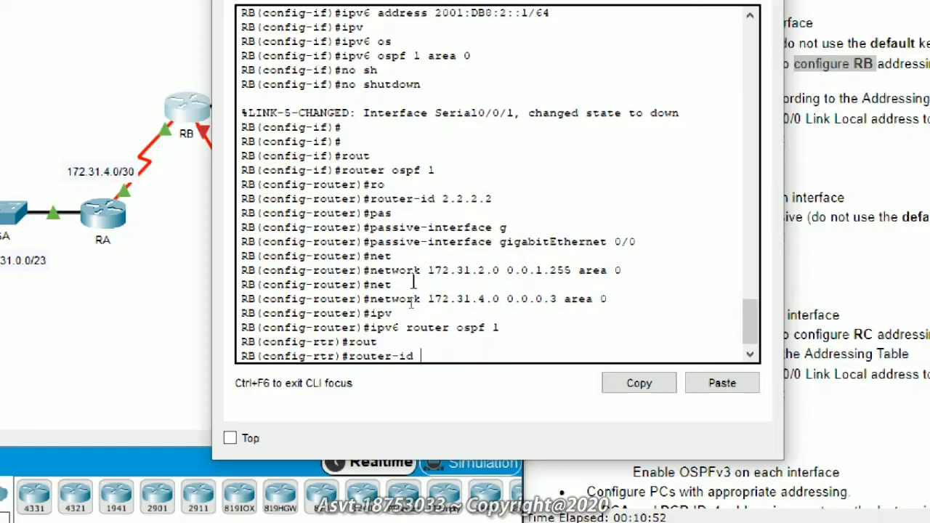
type("2.2.2.2")
key("Return")
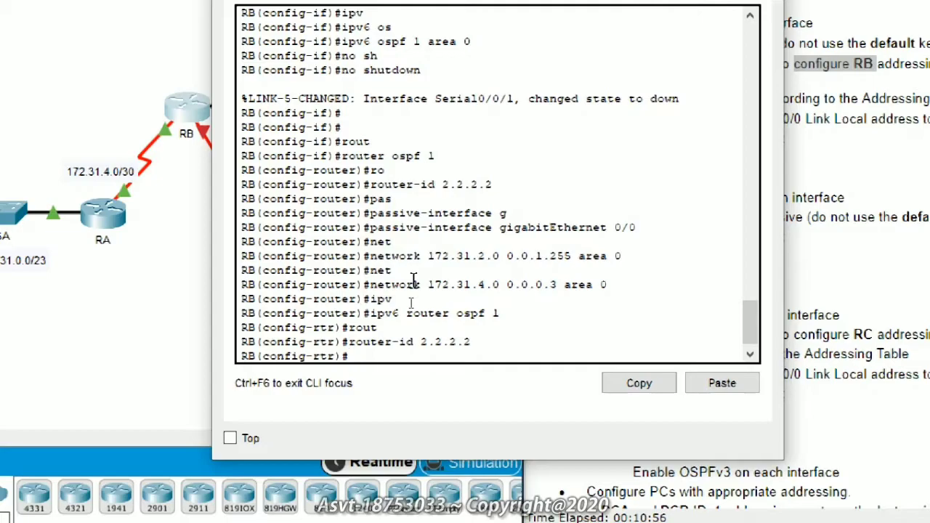
Exit RB's OSPFv3 router and global configuration modes to return to privileged EXEC mode.
type("exit")
key("Return")
type("exi")
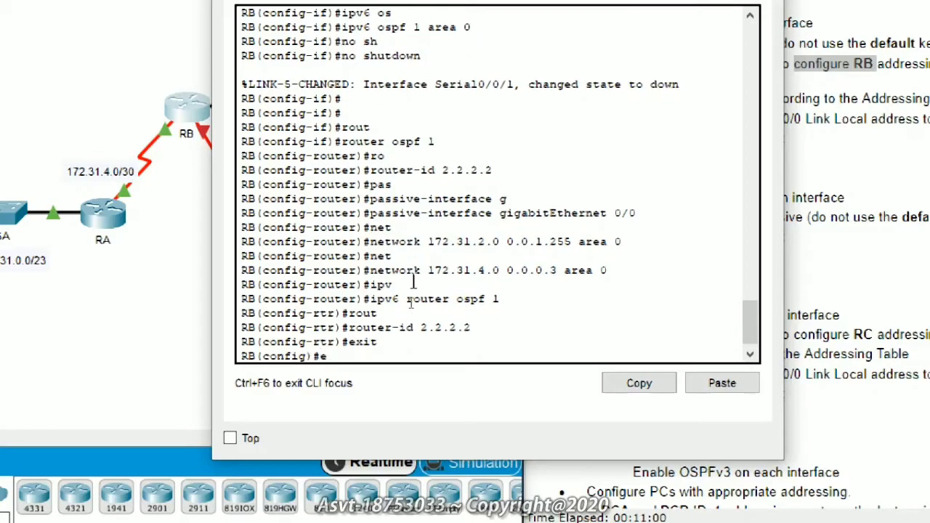
type("t")
key("Return")
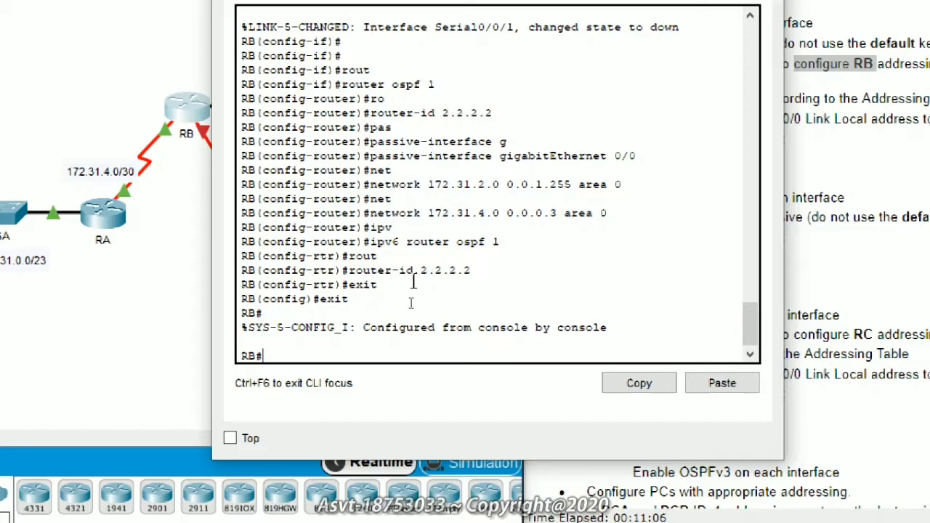
Reset all OSPFv3 processes on RB with clear ipv6 ospf process and confirm the reset.
type("cke")
key("Return")
type("cle")
key("Tab")
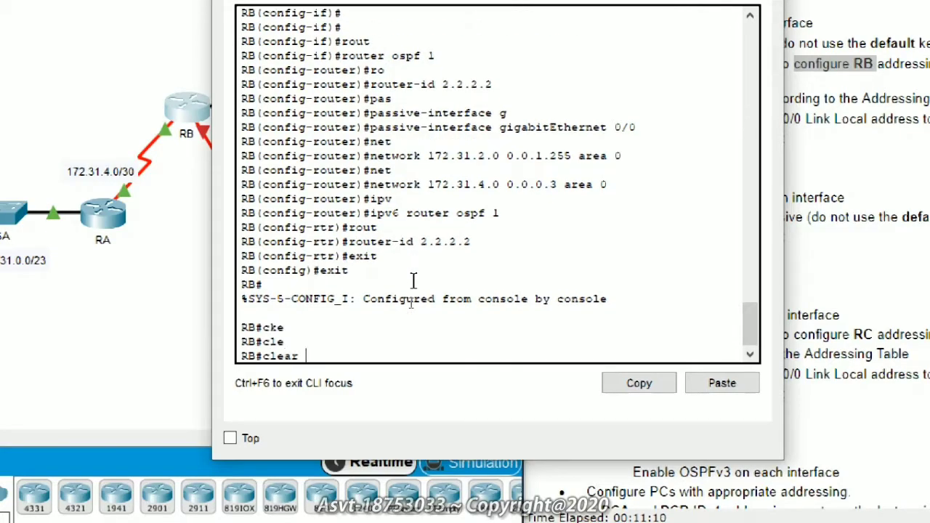
type("ipv")
key("Tab")
type("ospf")
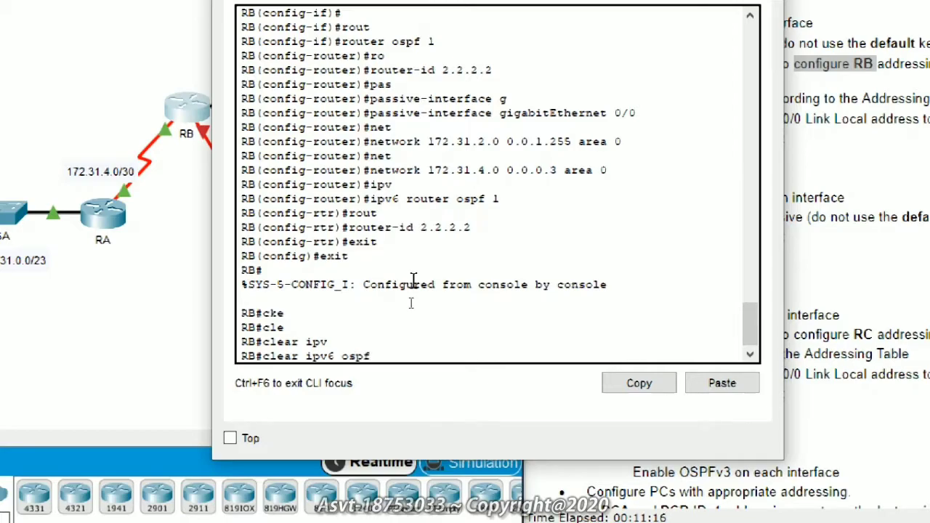
key("Tab")
type("pro")
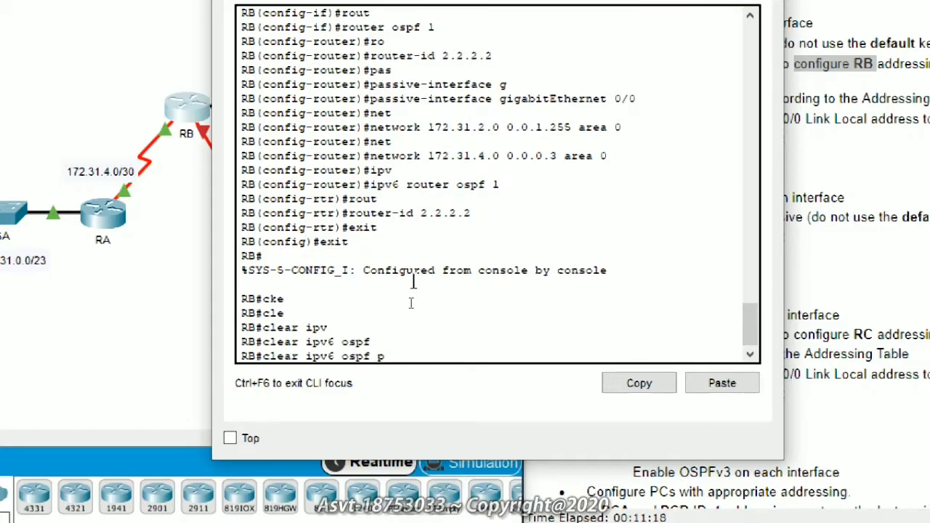
key("Tab")
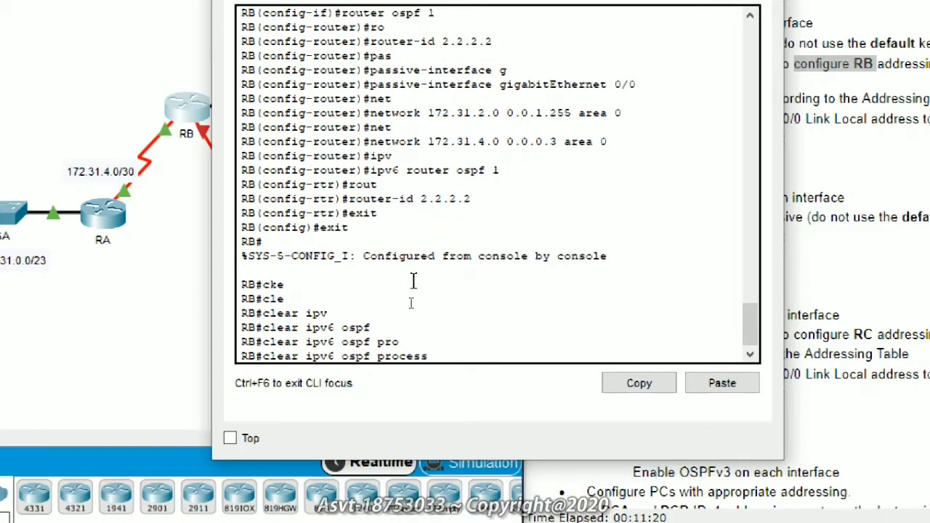
key("Return")
type("y")
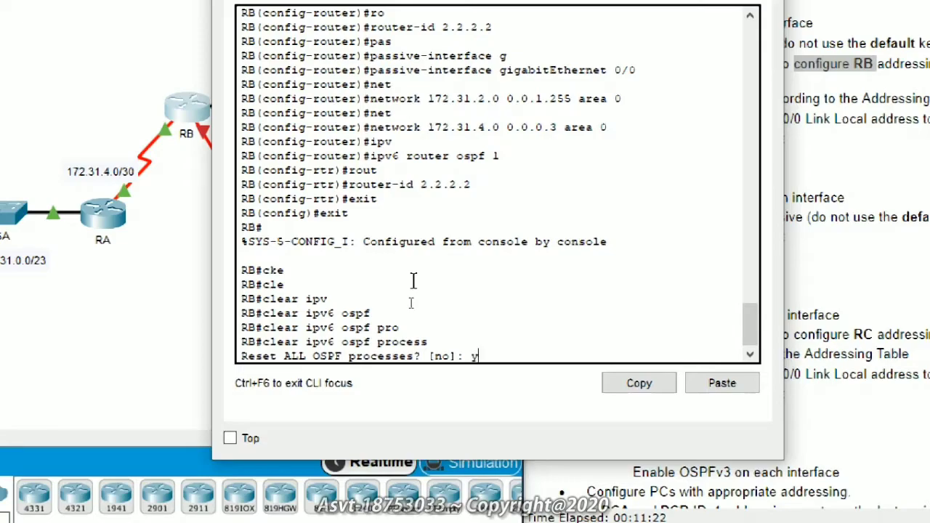
key("Return")
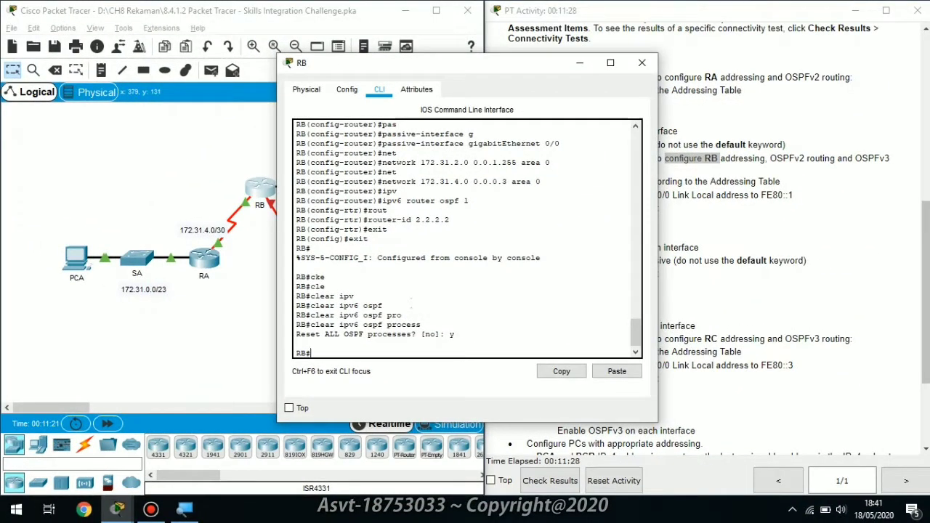
Minimize RB's window and review the RC addressing and OSPFv3 requirements in the activity instructions, highlighting "configure RC".
left_click(575, 64)
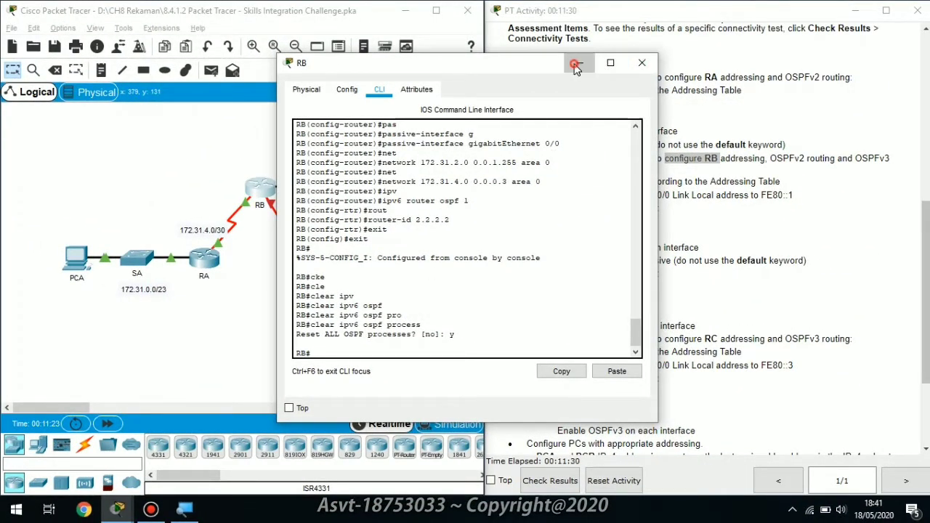
left_click_drag(927, 263, 928, 327)
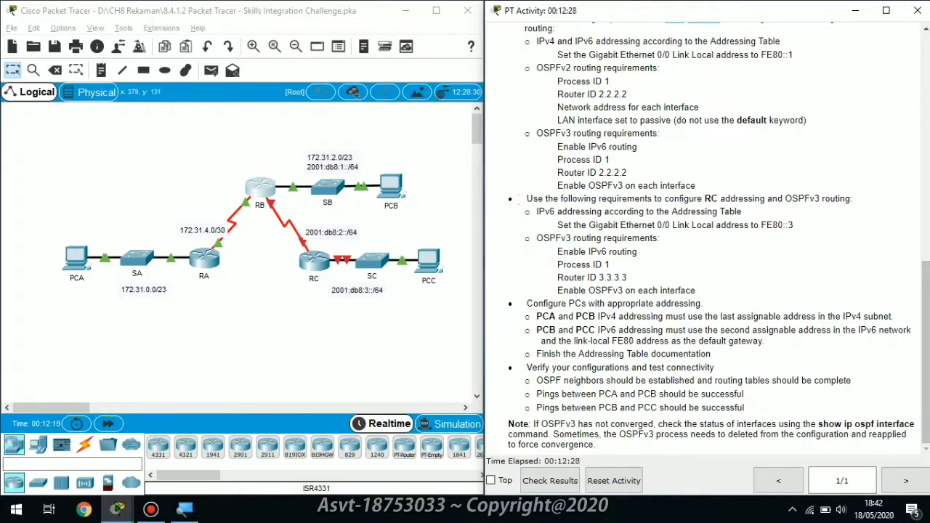
left_click_drag(663, 199, 718, 200)
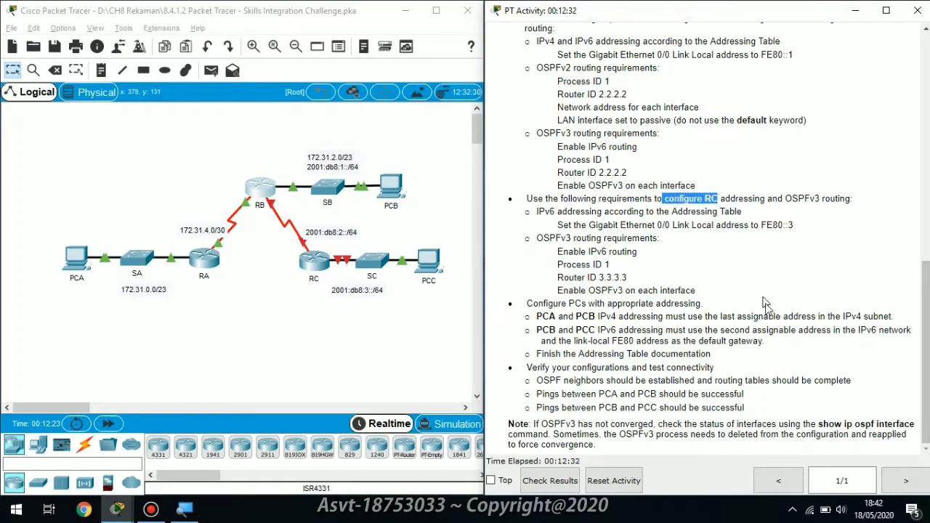
Open router RC's command-line interface and start its console session.
left_click(314, 260)
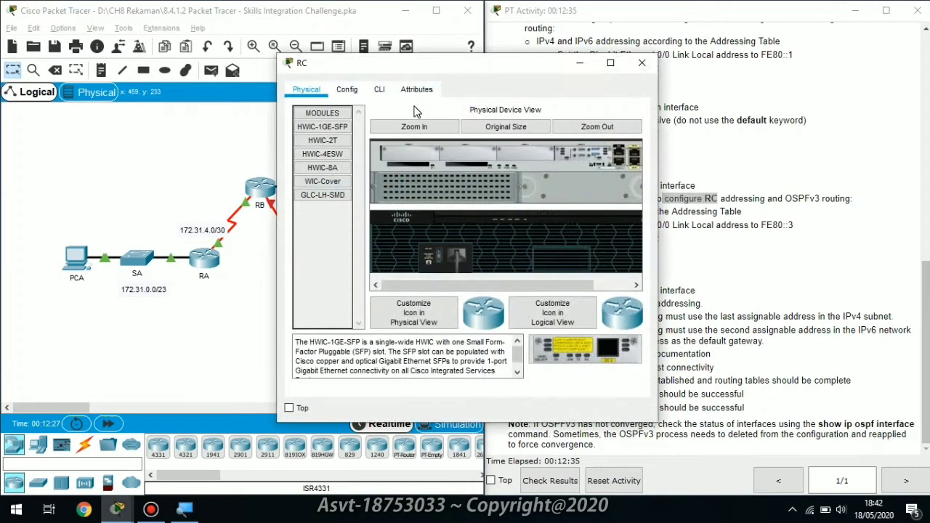
left_click(379, 90)
left_click_drag(464, 64, 455, 66)
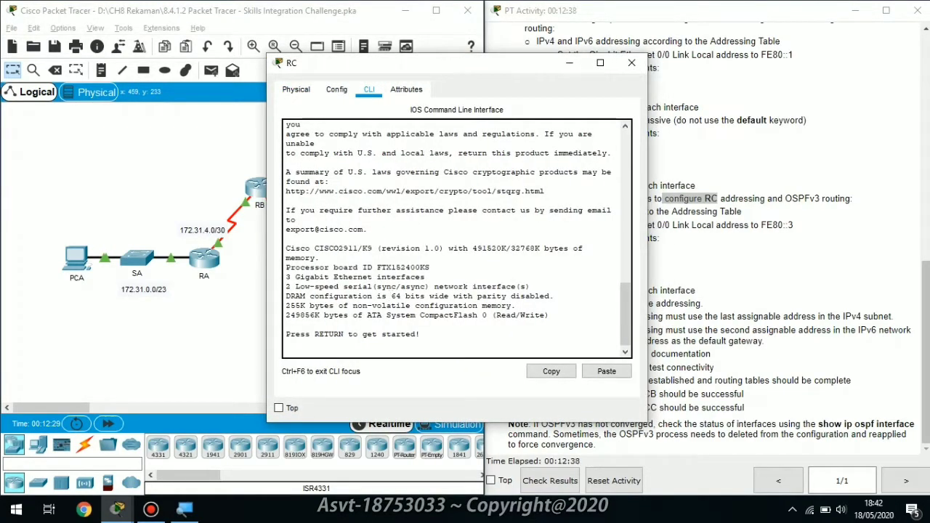
left_click(374, 344)
key("Return")
key("Return")
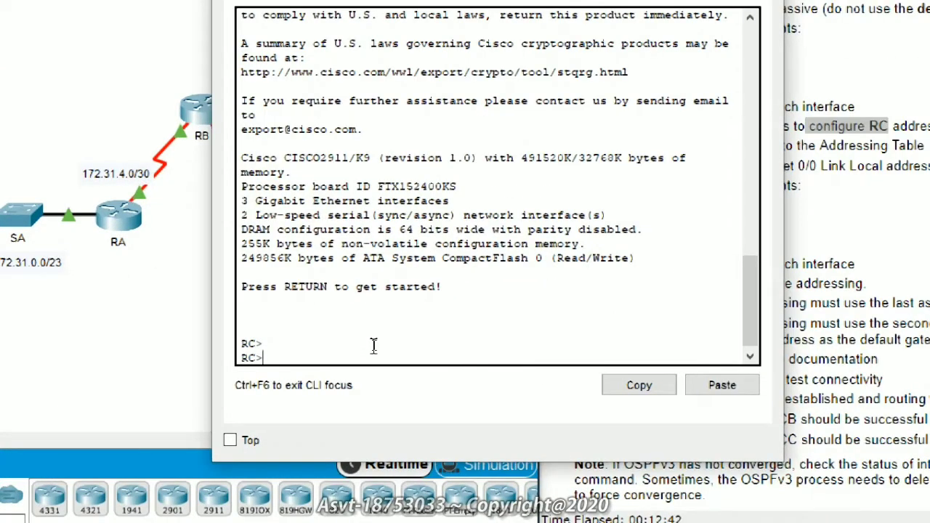
Enter privileged EXEC mode on RC and go into global configuration mode.
type("en")
key("Tab")
key("Return")
type("conf")
key("Tab")
type("t")
key("Tab")
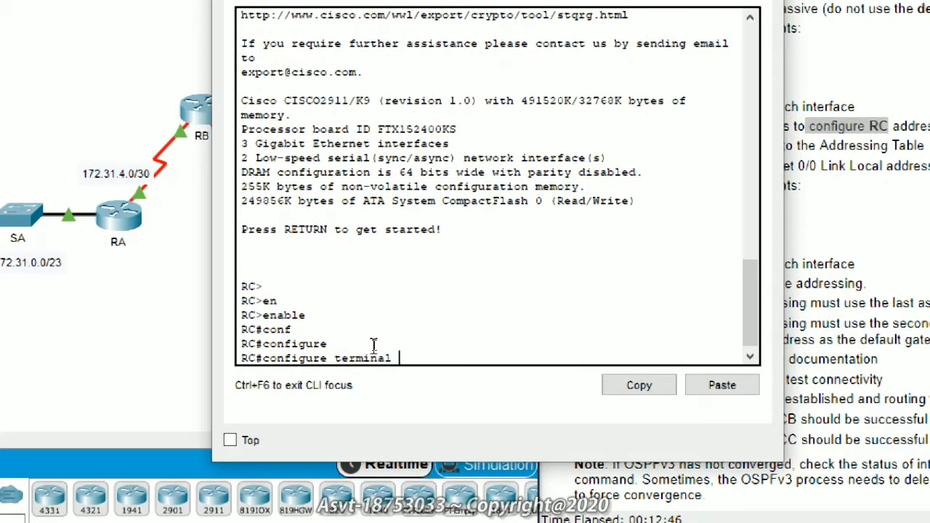
key("Return")
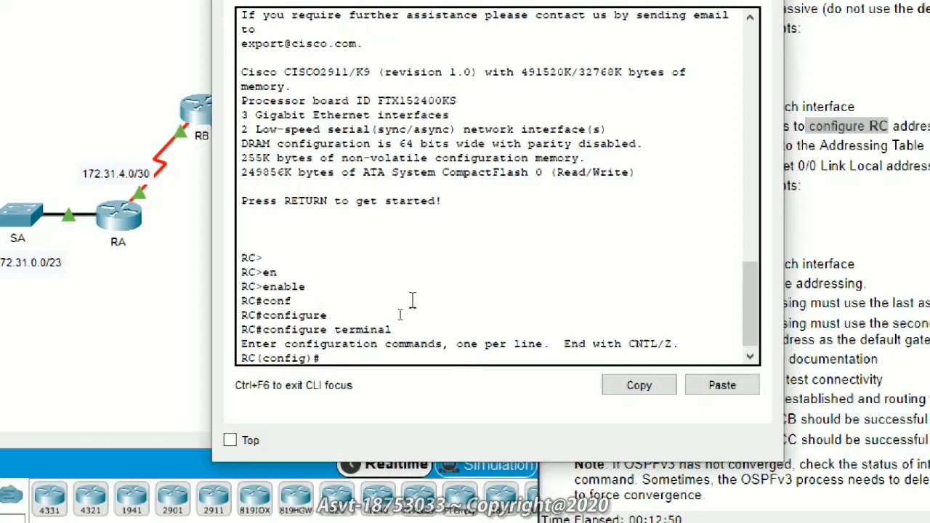
Enable IPv6 routing on RC with ipv6 unicast-routing.
type("ipv")
key("Tab")
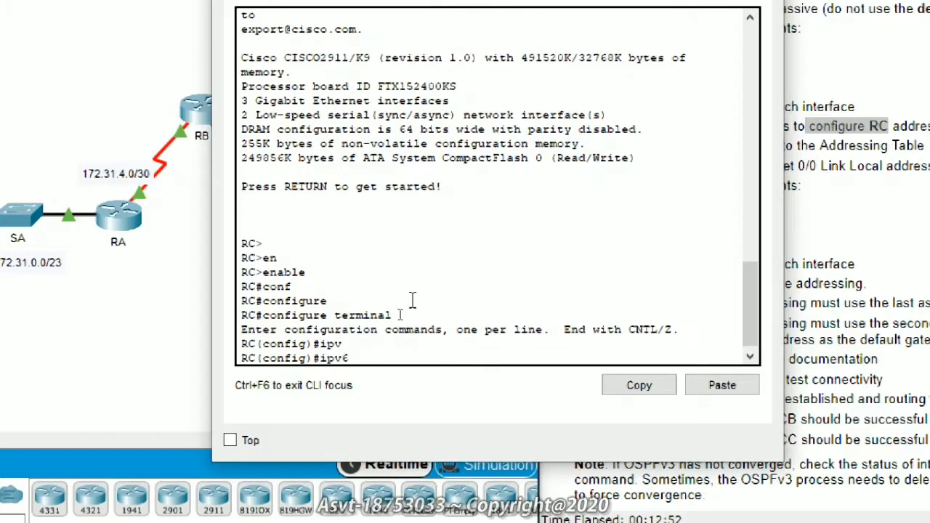
type("un")
key("Tab")
key("Return")
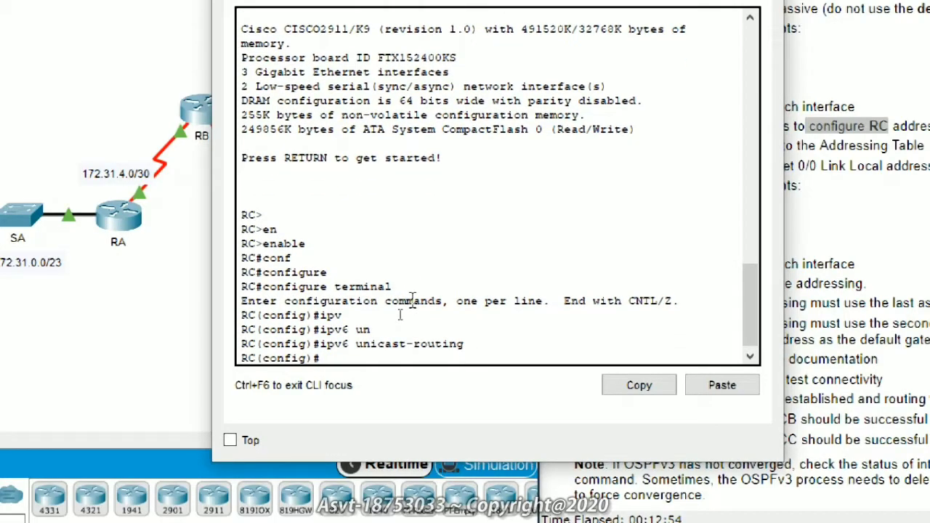
Enter interface configuration mode for GigabitEthernet 0/0 on RC.
type("int")
key("Tab")
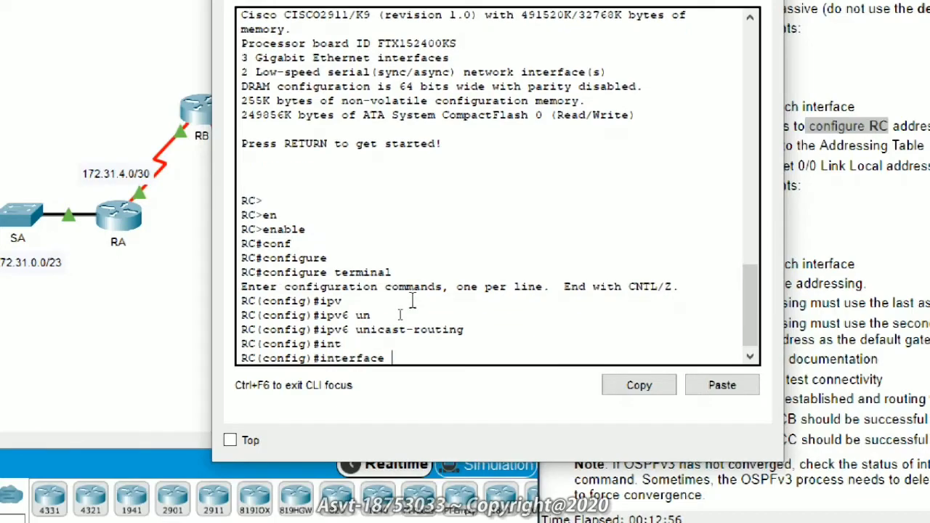
type("add")
key("Tab")
key("BackSpace")
key("BackSpace")
key("BackSpace")
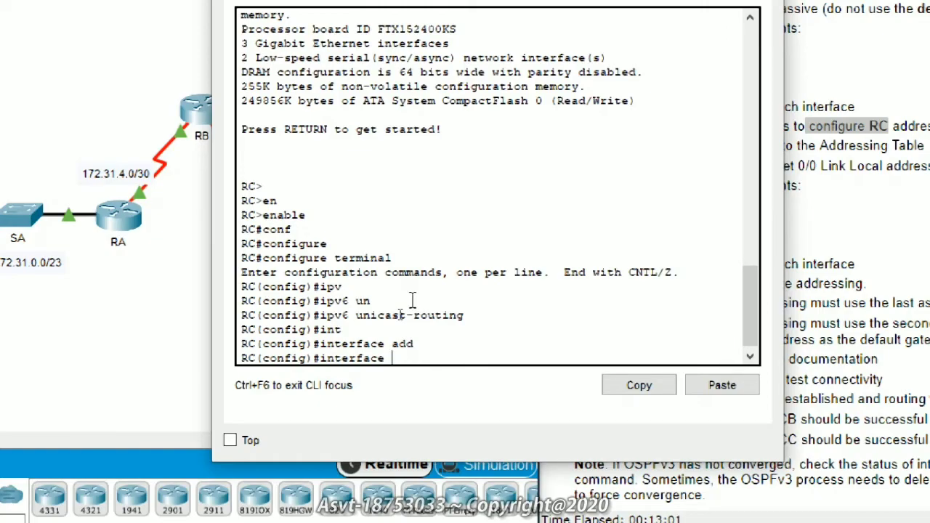
type("g")
key("Tab")
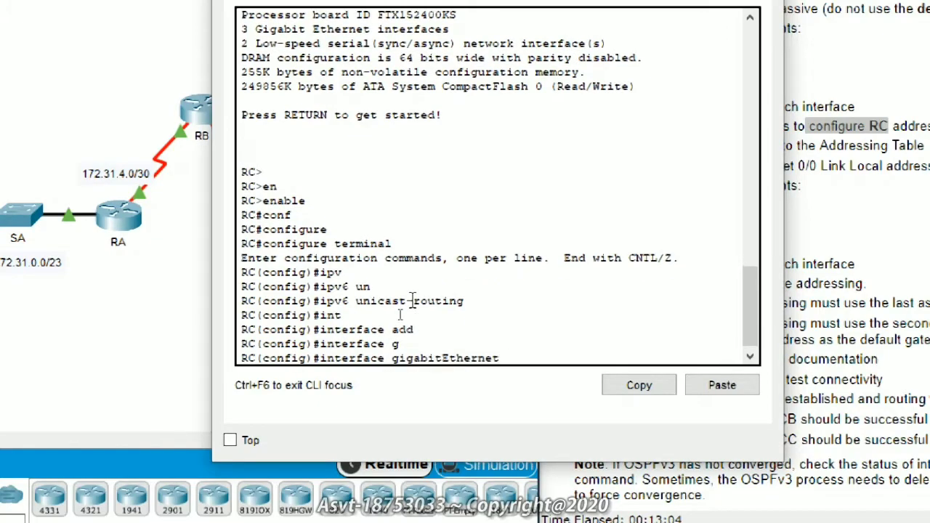
type("0/0")
key("Return")
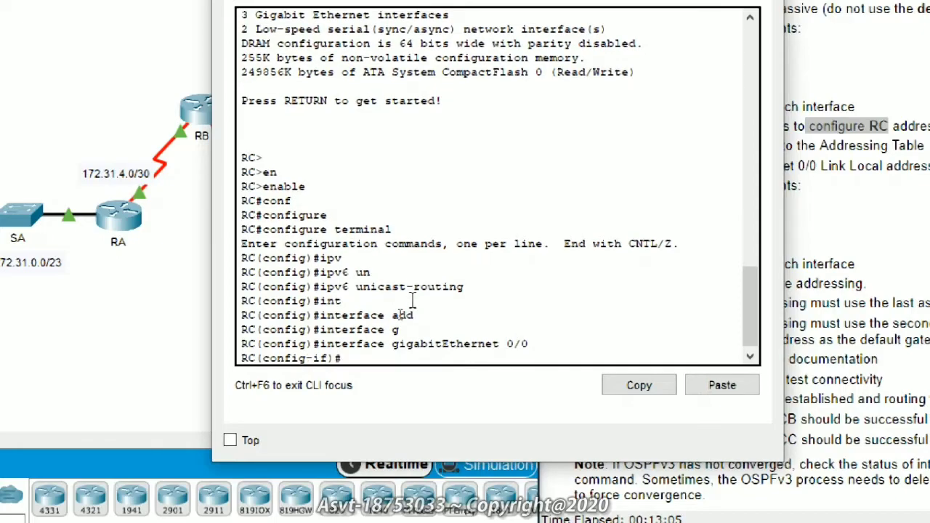
Try to assign FE80::3 as the link-local address of RC's GigabitEthernet 0/0 using the ip address command.
type("ip add")
key("Tab")
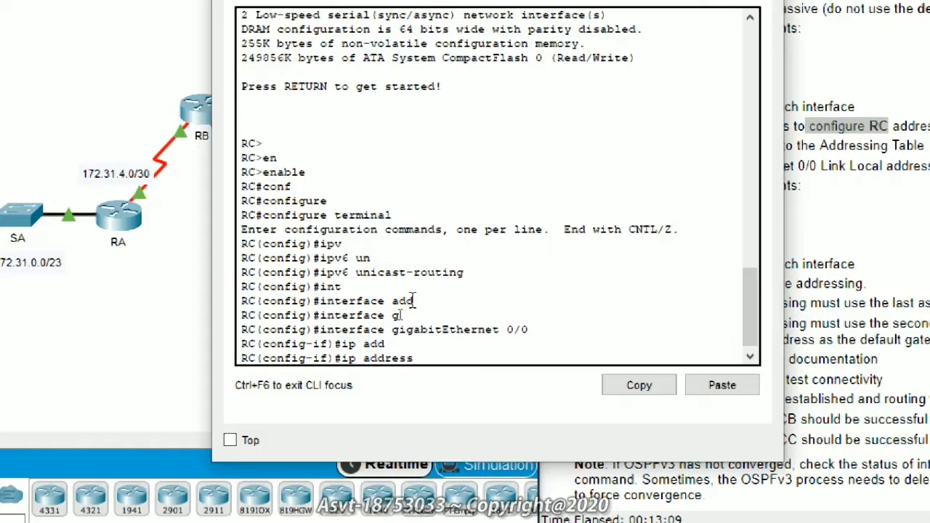
type("FE80::3 link")
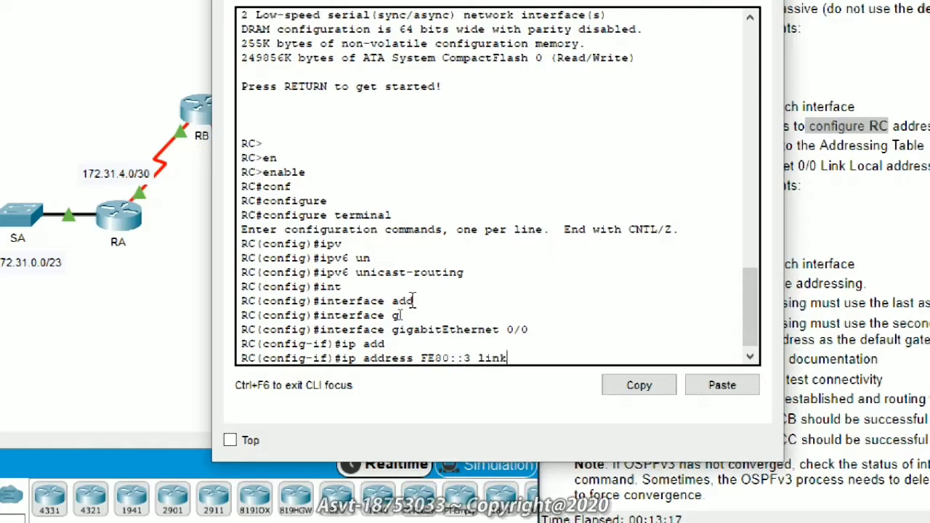
type("-local")
key("Return")
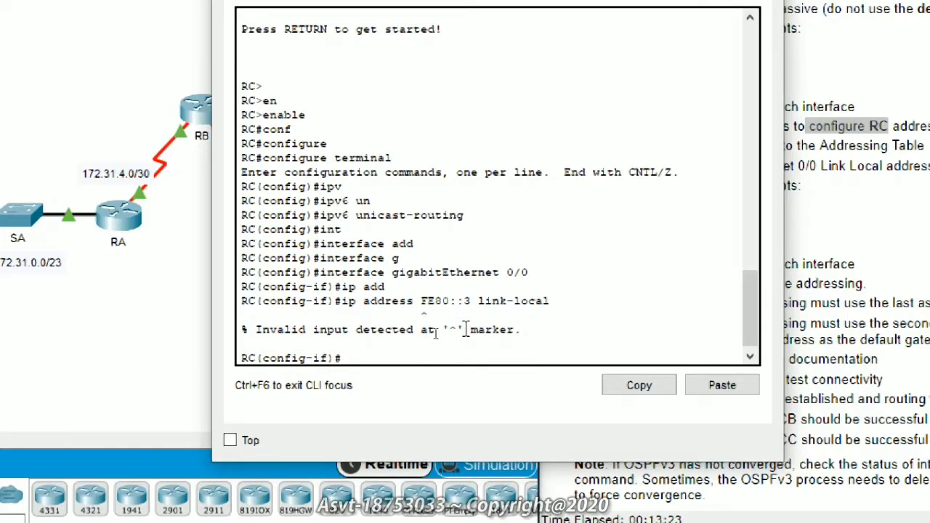
Assign FE80::3 as the link-local address of RC's GigabitEthernet 0/0 by correcting the previous command to ipv6 address.
key("Up")
key("Left")
key("Left")
key("Left")
key("Left")
key("Left")
key("Left")
key("Left")
key("Left")
key("Left")
key("Left")
key("Left")
key("Left")
key("Left")
key("Left")
key("Left")
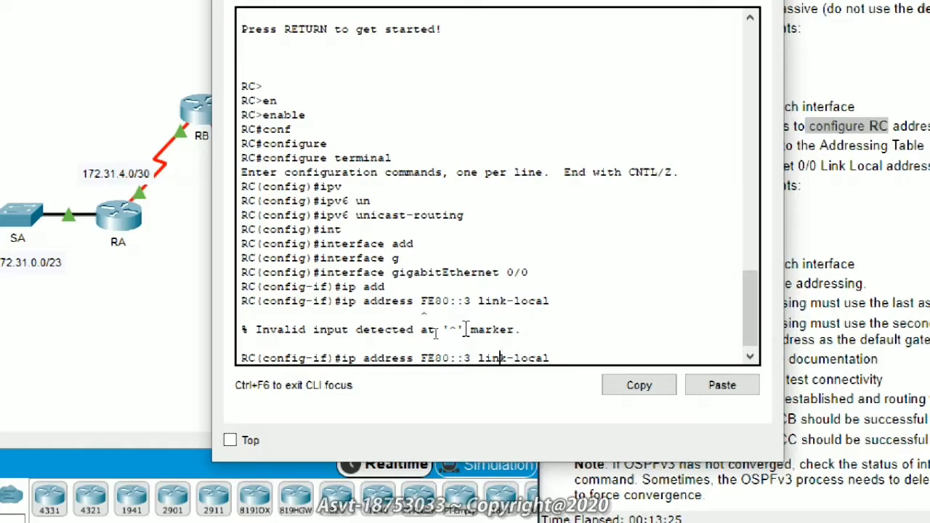
key("Left")
key("Left")
key("Left")
key("Left")
key("Left")
key("Left")
key("Left")
key("Left")
key("Left")
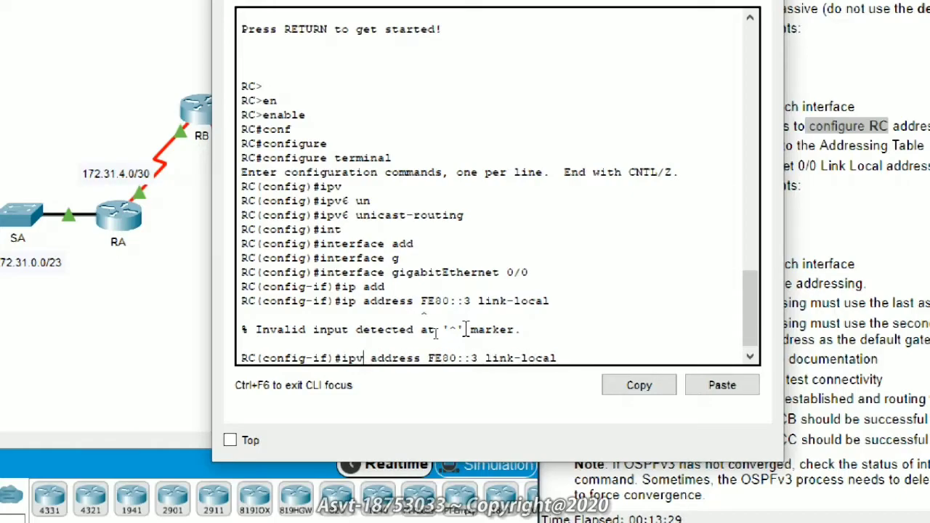
type("6")
key("End")
key("Return")
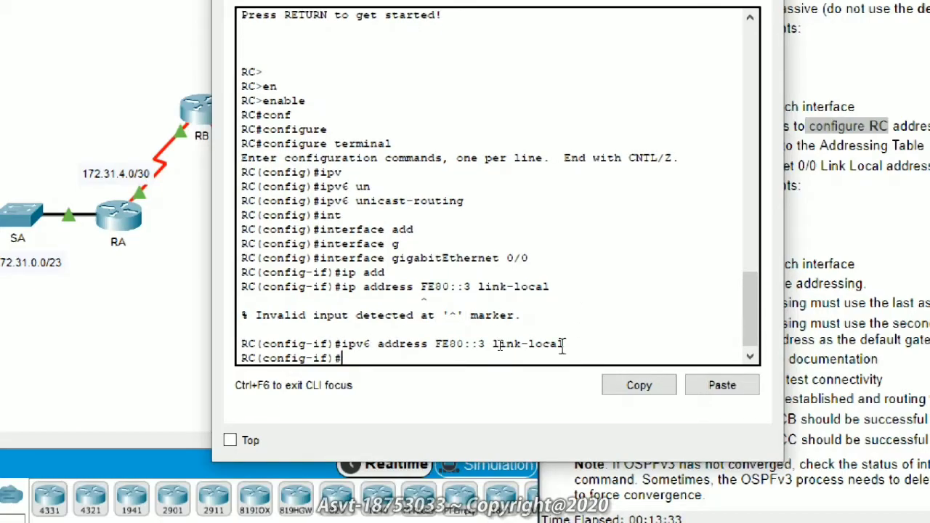
Assign the IPv6 address 2001:DB8:3::1/64 to RC's GigabitEthernet 0/0.
type("ipv")
key("Tab")
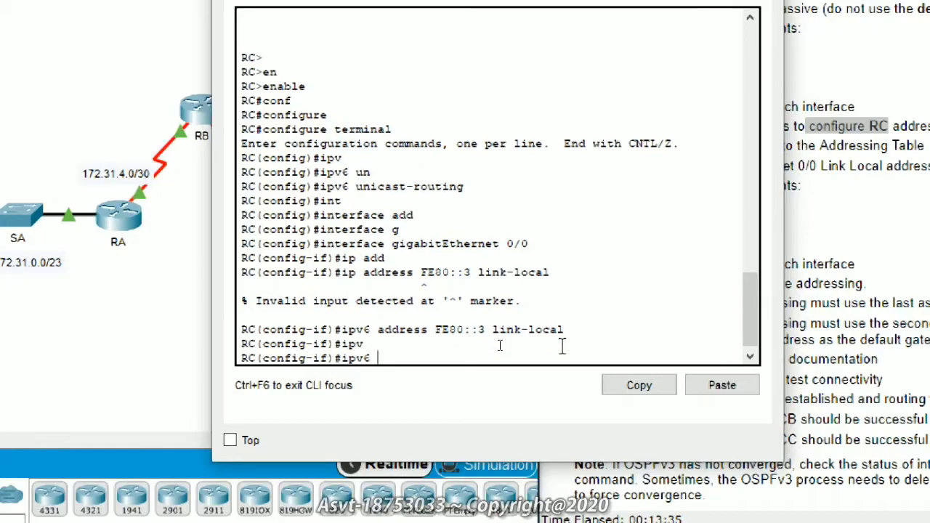
type("add")
key("Tab")
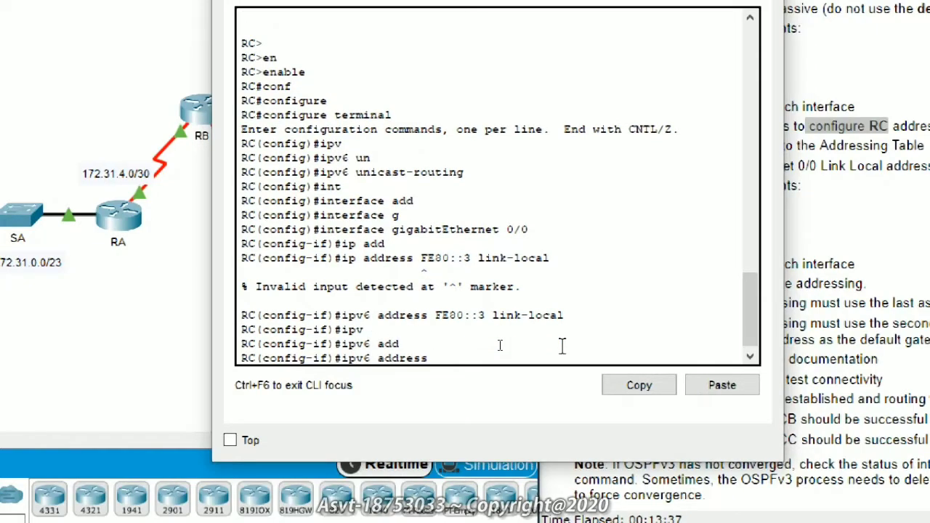
type("2001:DB8:3::1/64")
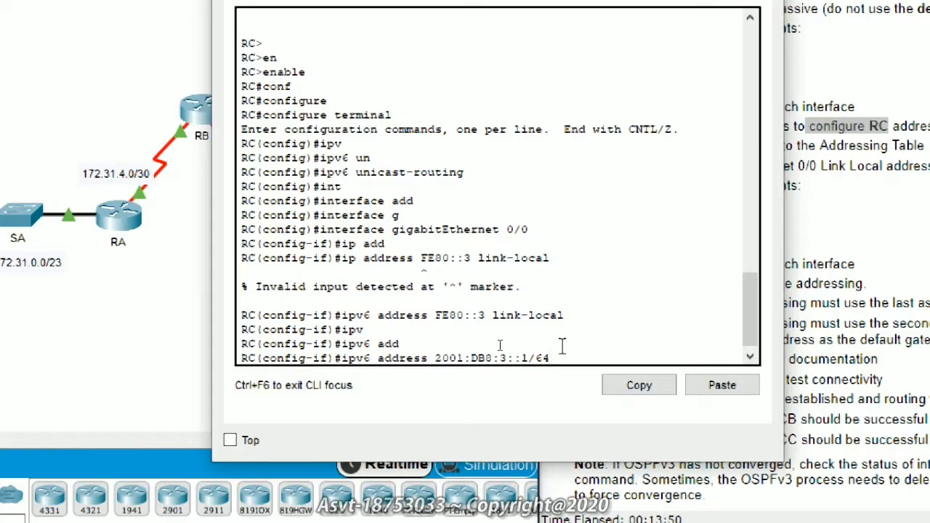
key("Return")
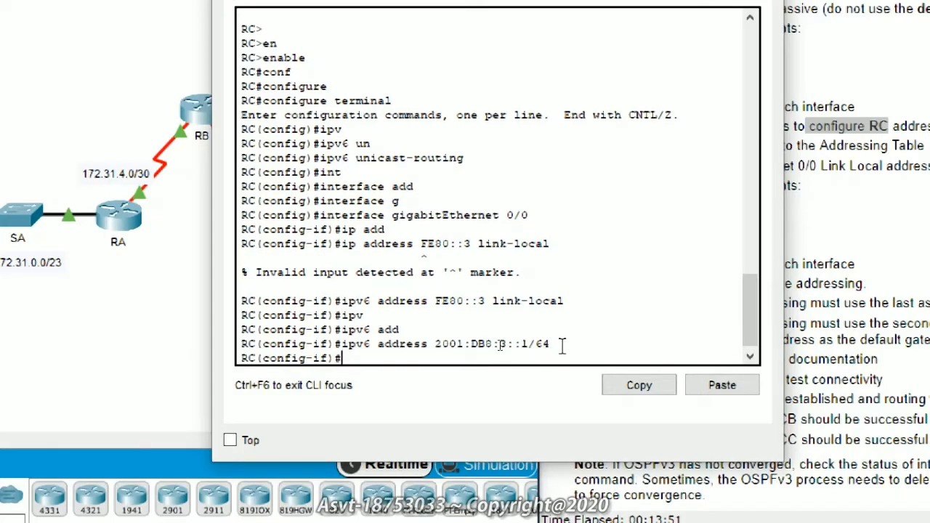
Enable OSPFv3 process 1 in area 0 on RC's GigabitEthernet 0/0.
type("ipv")
key("Tab")
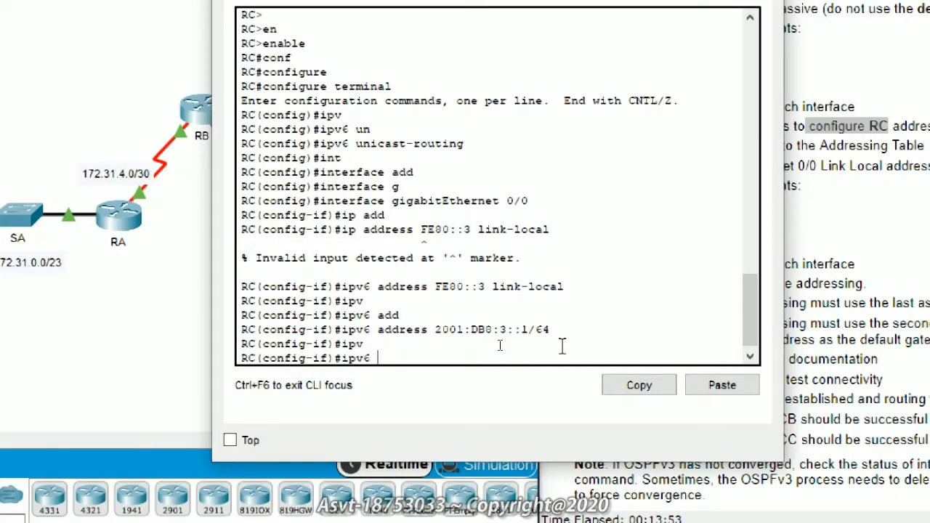
type("os")
key("Tab")
type("1 area 0")
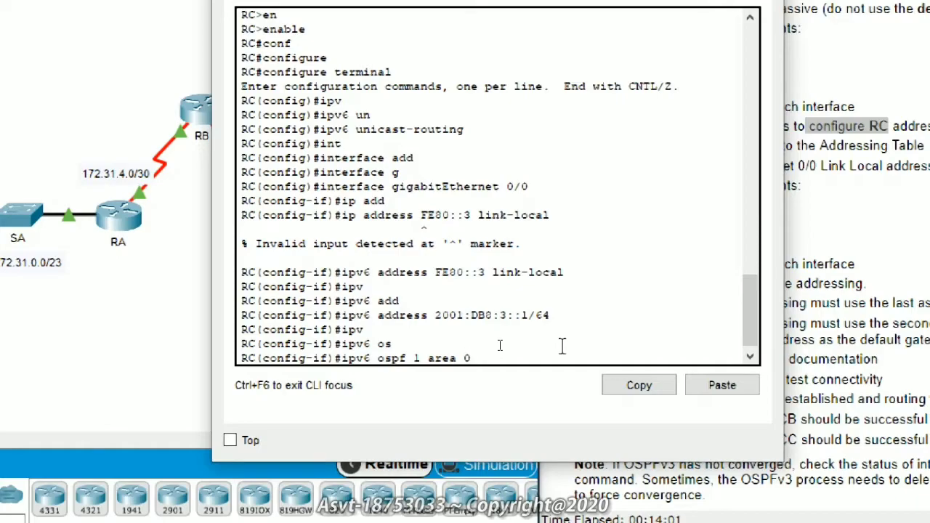
key("Return")
key("Return")
Activate RC's GigabitEthernet 0/0 with no shutdown.
type("n")
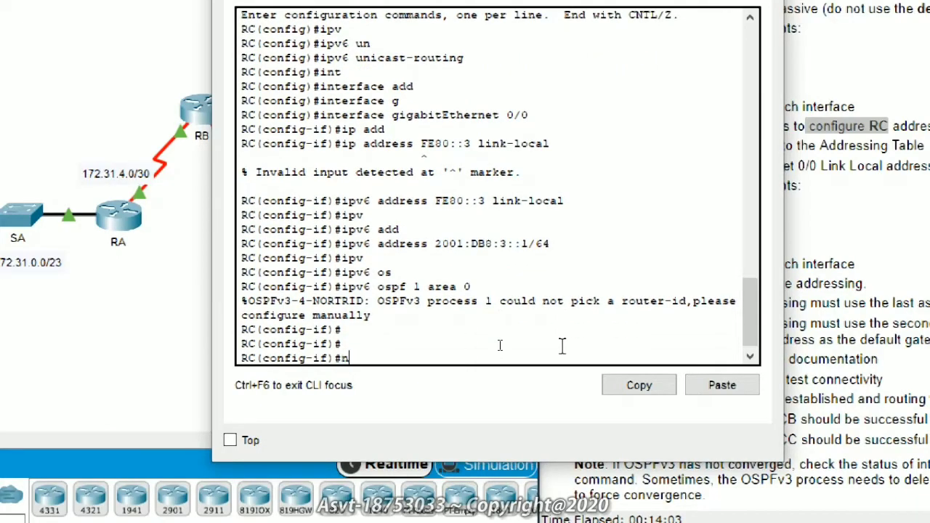
type("o sh")
key("Tab")
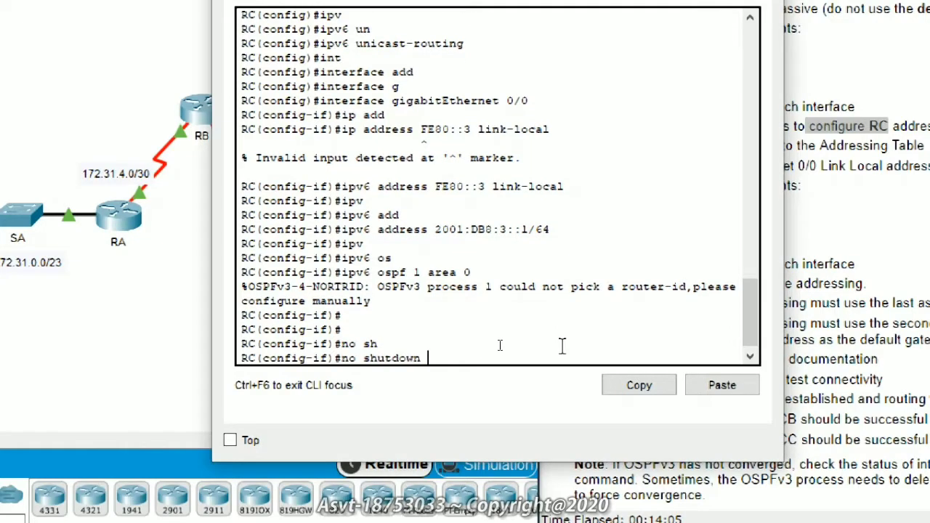
key("Return")
key("Return")
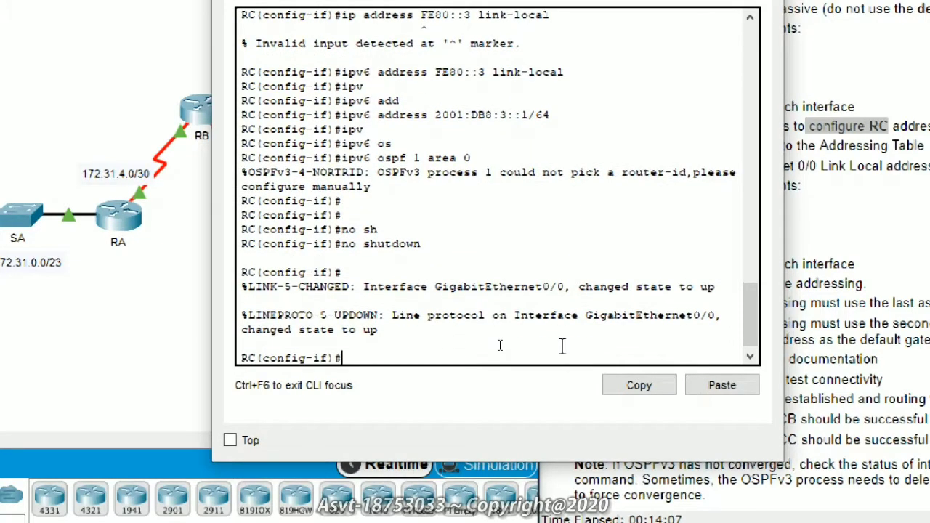
Exit GigabitEthernet 0/0 configuration and enter interface configuration mode for Serial 0/0/0 on RC.
type("int")
key("Tab")
key("BackSpace")
key("BackSpace")
key("BackSpace")
type("ex")
key("Tab")
key("Return")
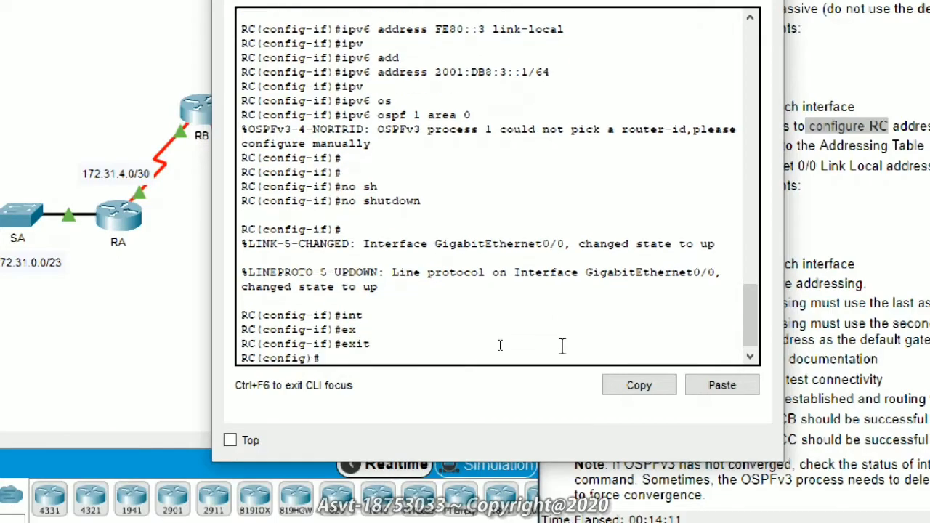
type("int")
key("Tab")
type("s")
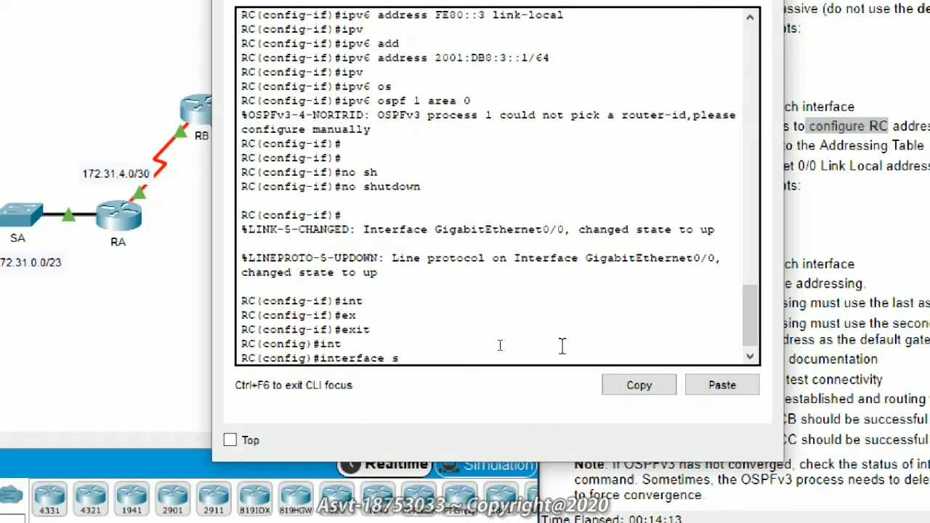
type("erial 0/0/0")
key("Return")
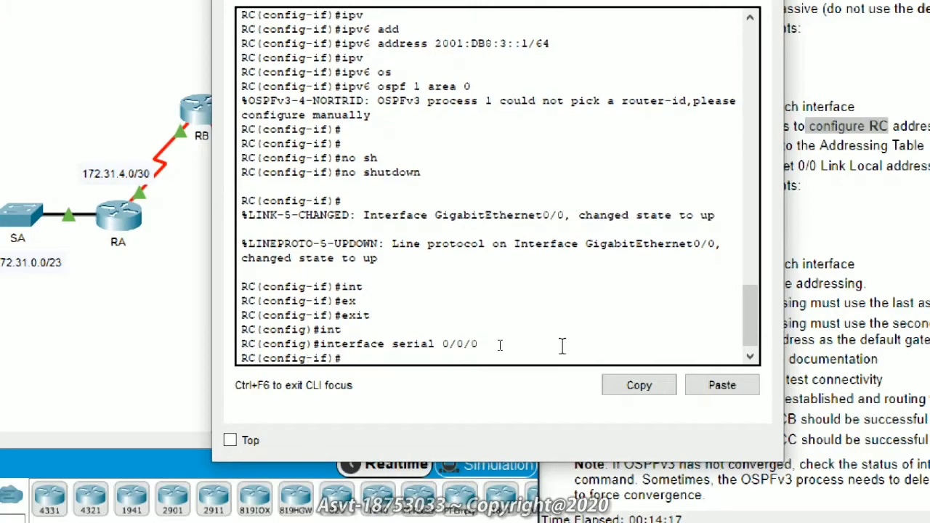
Assign the IPv6 address 2001:DB8:2::2/64 to RC's Serial 0/0/0.
type("ipv")
key("Tab")
type("6 ad")
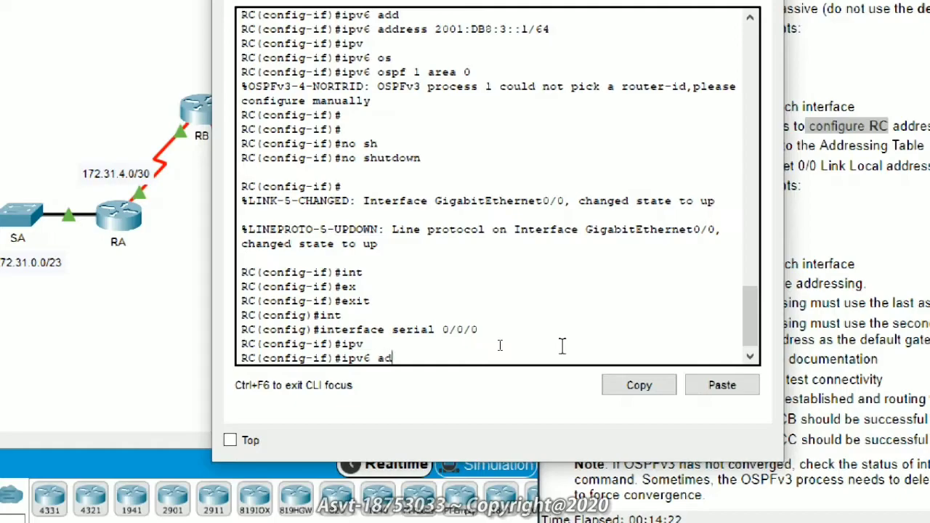
key("Tab")
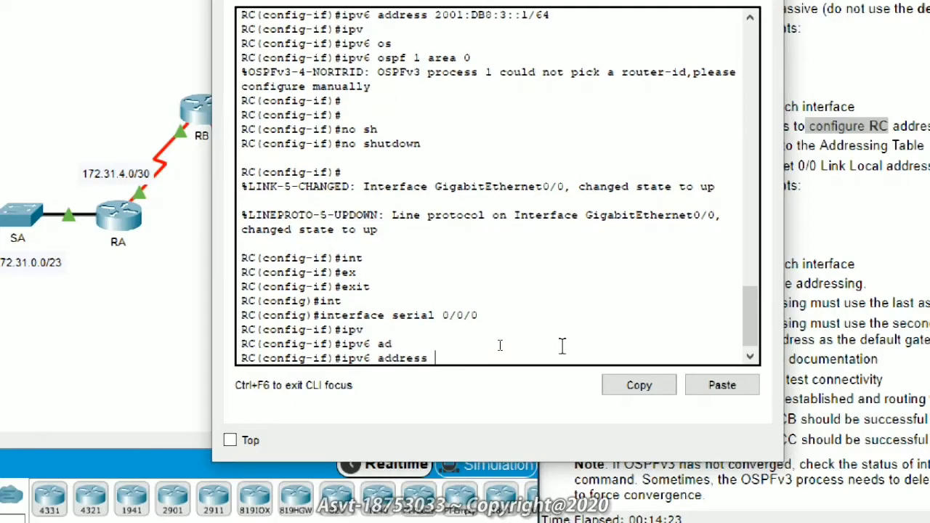
type("2001:DB8:2::2/64")
key("Return")
Enable OSPFv3 process 1 in area 0 on RC's Serial 0/0/0.
type("ipv")
key("Tab")
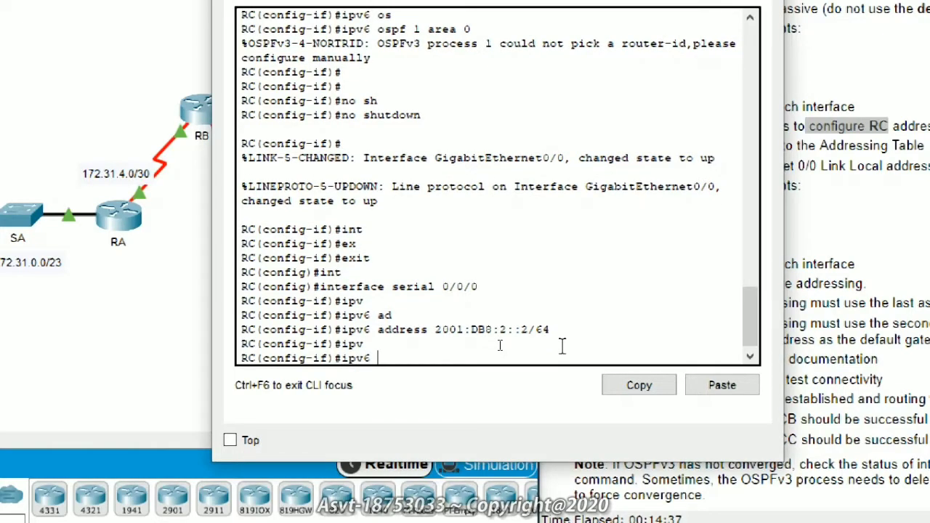
type("os")
key("Tab")
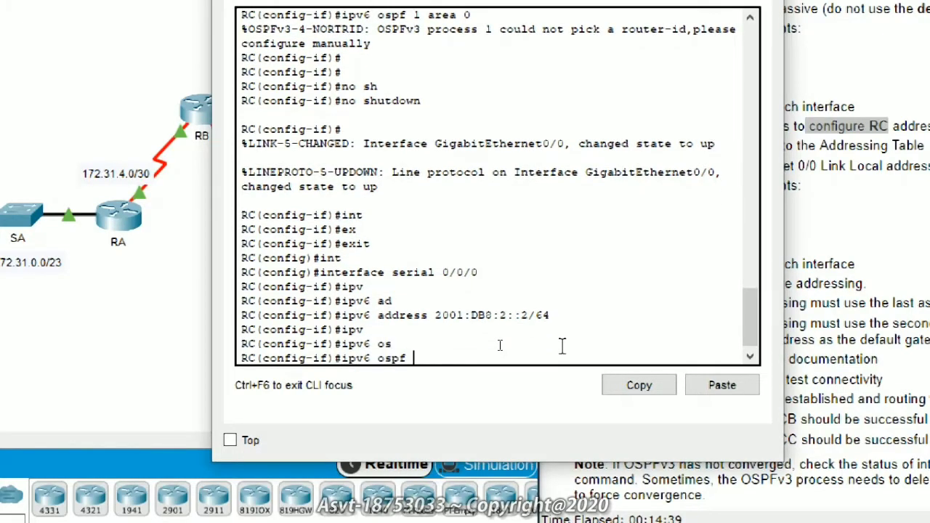
type("1 ar")
key("Tab")
type("0")
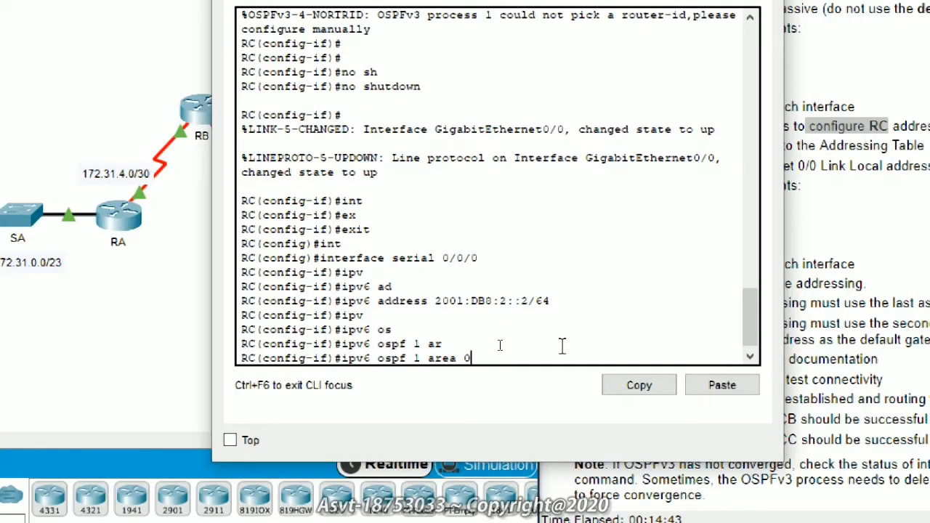
key("Return")
Activate RC's Serial 0/0/0 with no shutdown.
type("no sh")
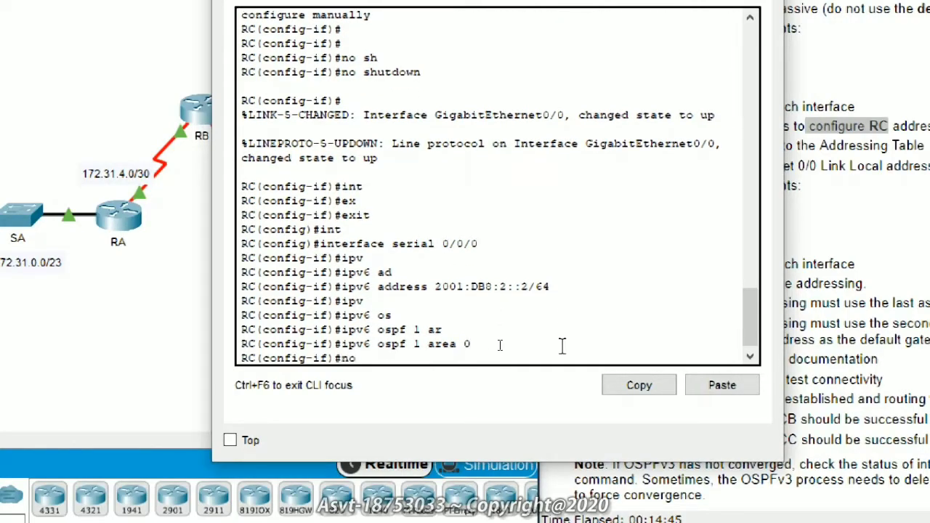
key("Tab")
key("Return")
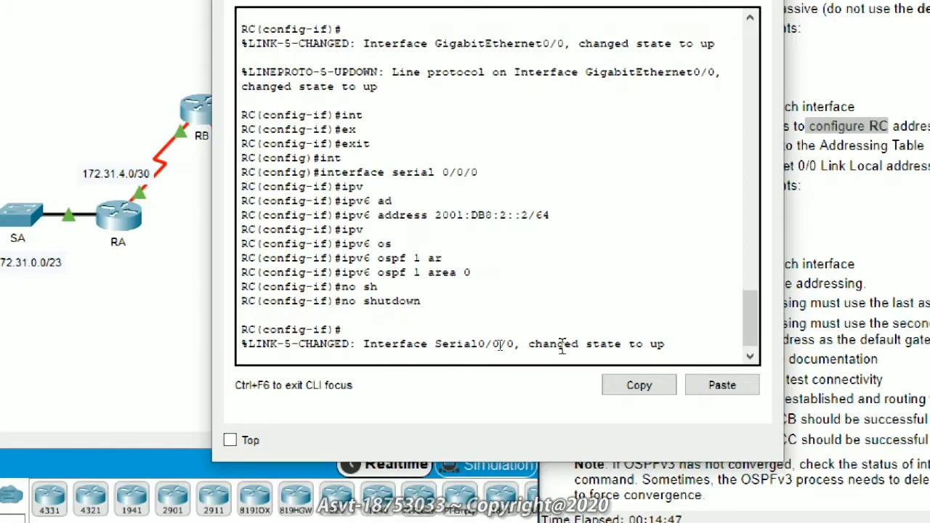
type("ipv")
key("BackSpace")
key("BackSpace")
key("BackSpace")
key("Return")
key("Return")
key("Return")
key("Return")
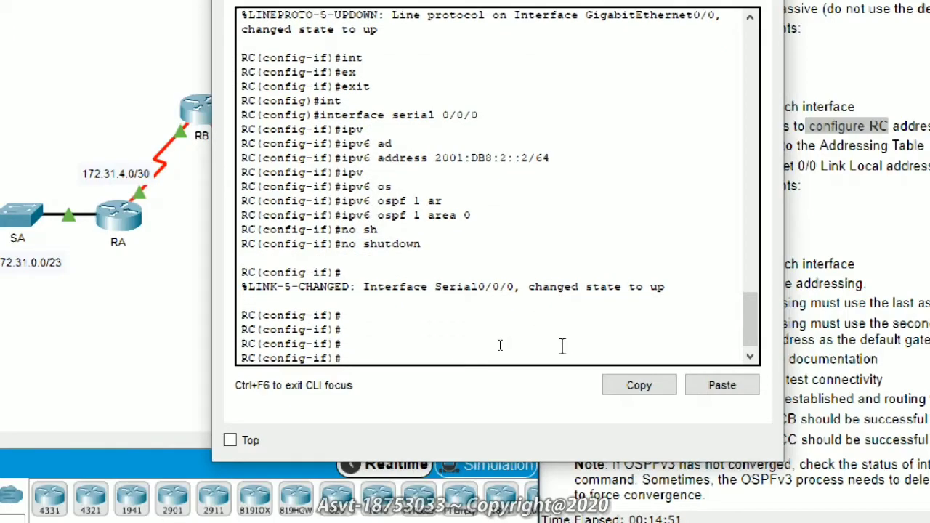
Try to enter the OSPFv3 router command directly from Serial 0/0/0 interface configuration mode on RC.
type("ipv")
key("Tab")
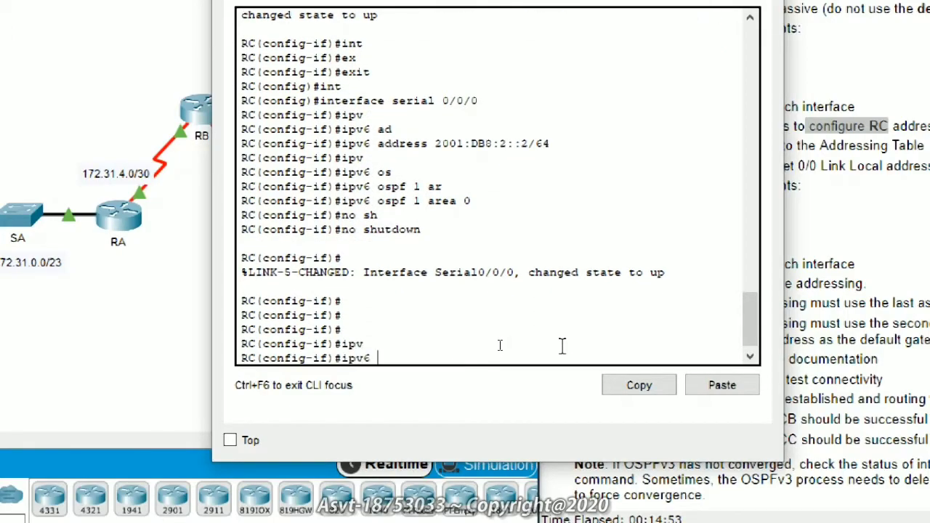
type("ro")
key("Tab")
type("ute")
key("BackSpace")
key("BackSpace")
key("BackSpace")
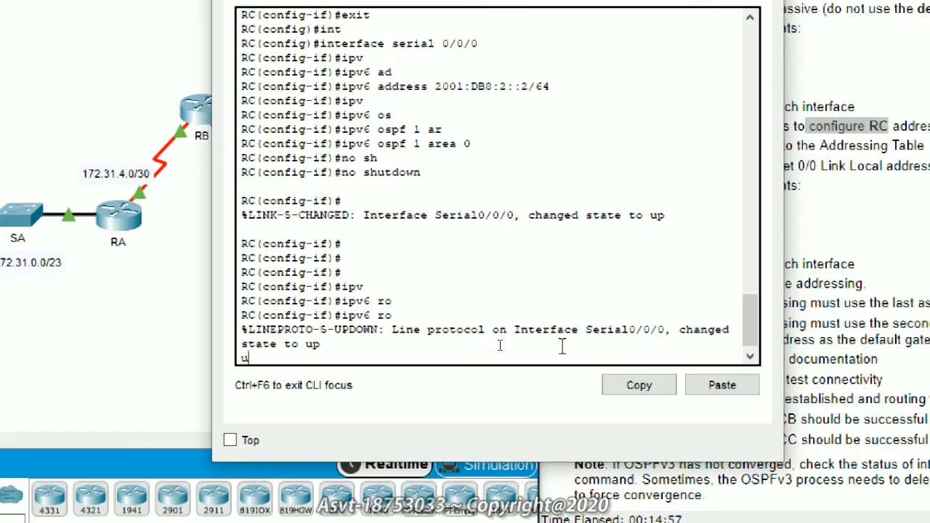
key("Return")
key("Return")
key("Return")
Enter OSPFv3 router configuration mode for process 1 on RC with ipv6 router ospf 1.
type("i")
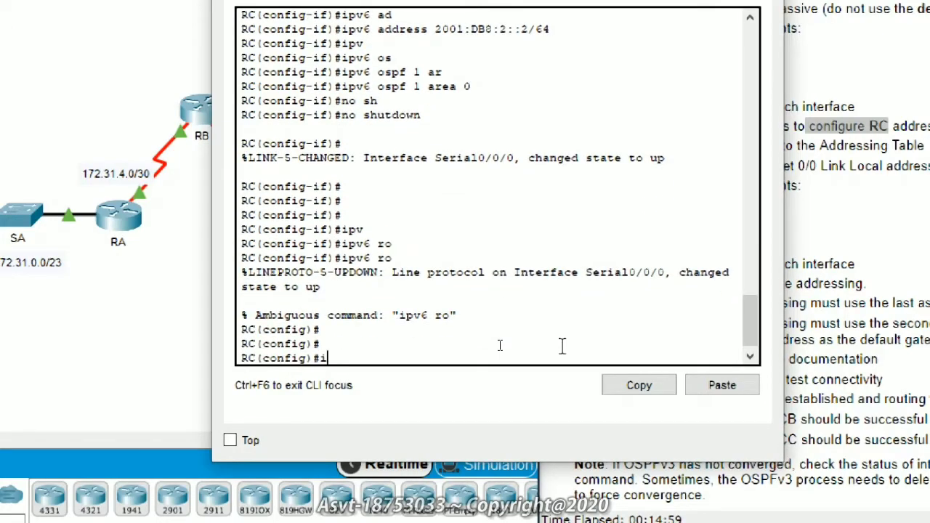
type("pv")
key("Tab")
type("route")
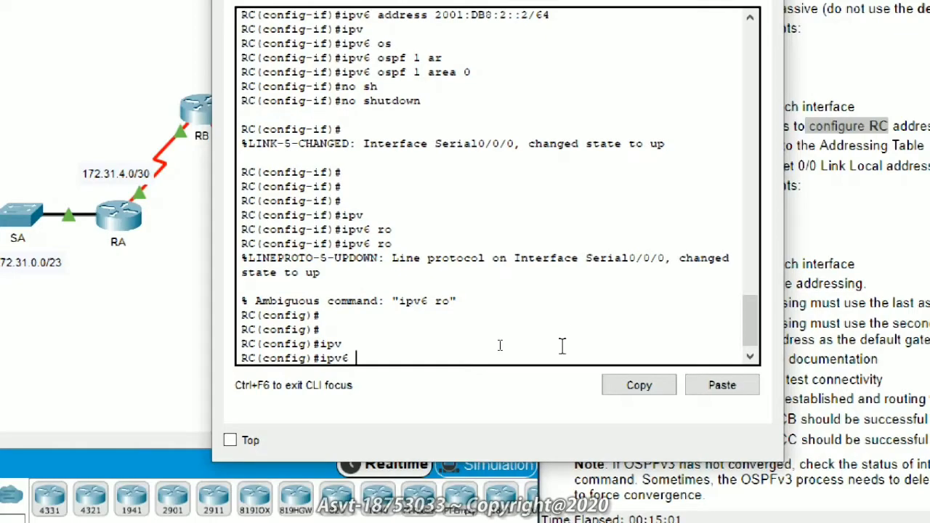
type("r os")
key("Tab")
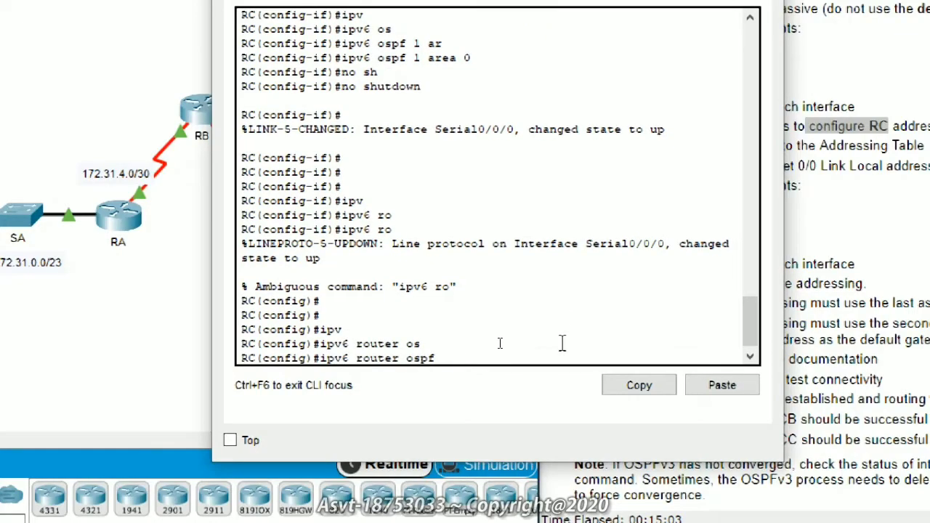
type("1")
key("Return")
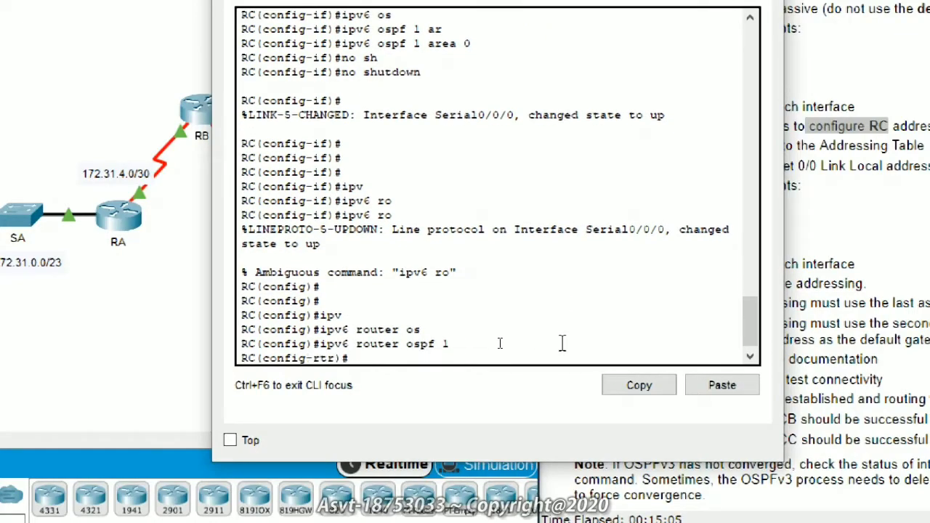
Set RC's OSPFv3 router ID to 3.3.3.3.
type("rout")
key("Tab")
type("3.3.3.3")
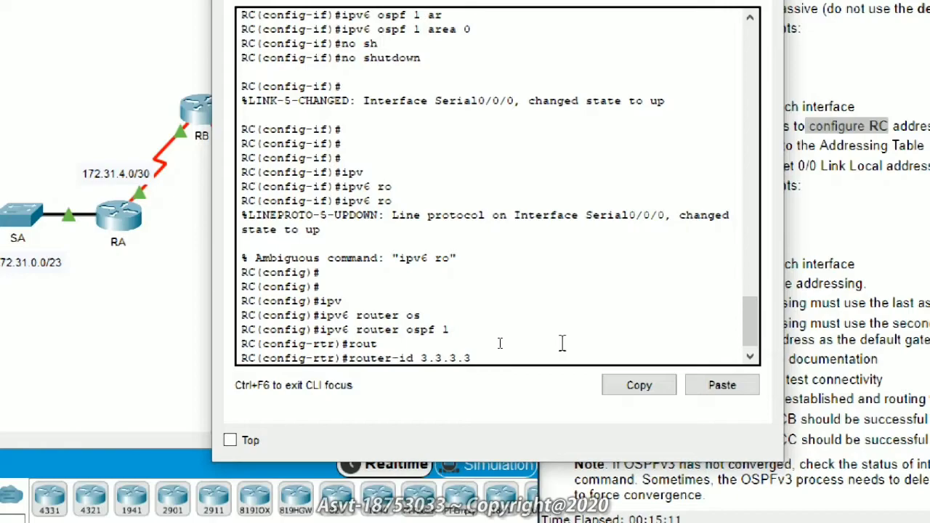
key("Return")
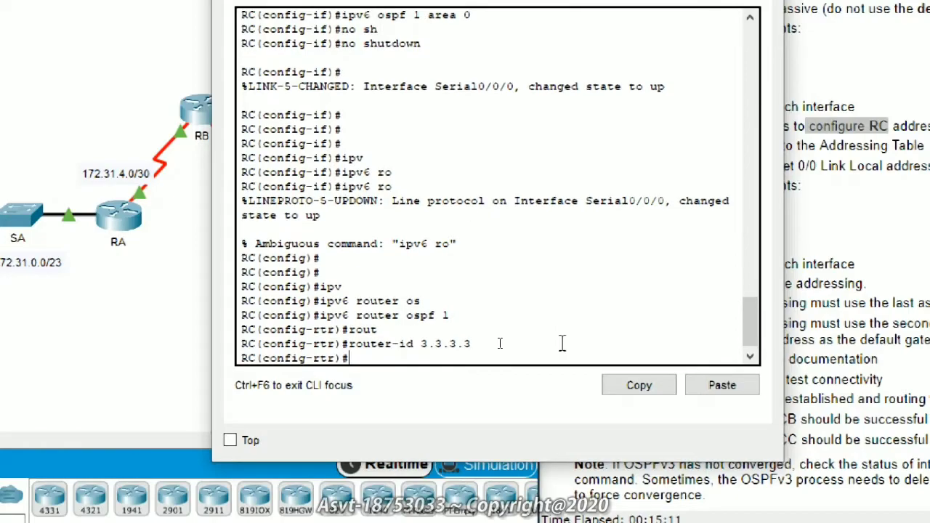
Exit router and global configuration modes to return to RC's privileged EXEC prompt.
type("exi")
key("BackSpace")
key("Tab")
key("Return")
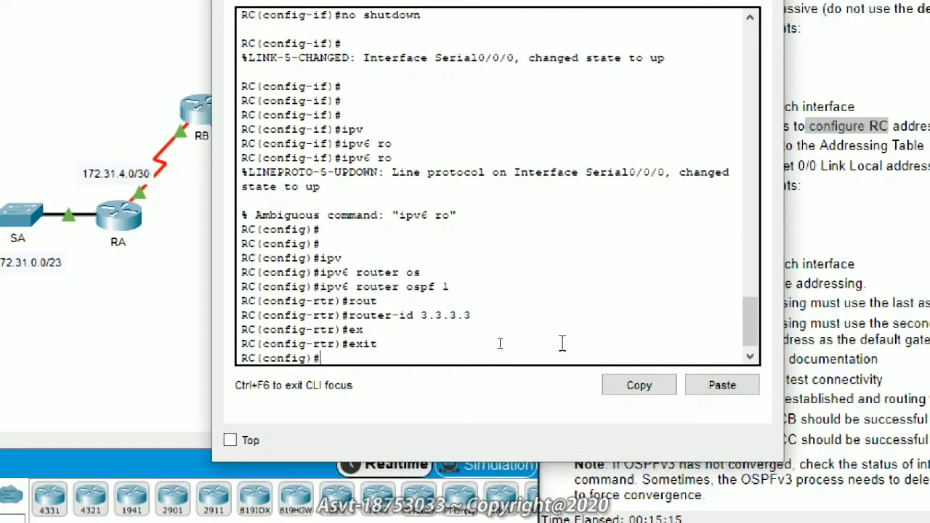
type("exit")
key("Return")
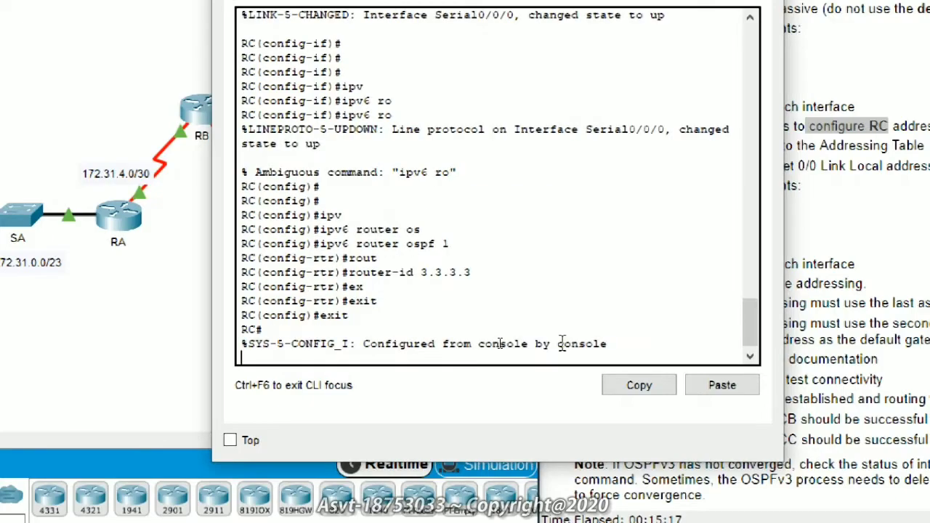
key("Return")
key("Return")
key("Return")
key("Return")
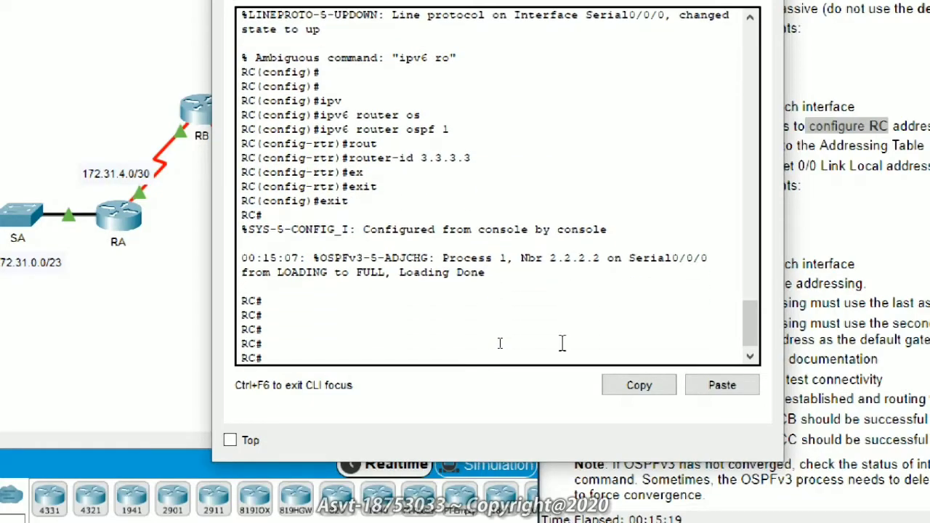
Reset all OSPFv3 processes on RC with clear ipv6 ospf process, answer y to the confirmation, and minimize RC's window.
type("cl")
key("Tab")
type("e")
key("Tab")
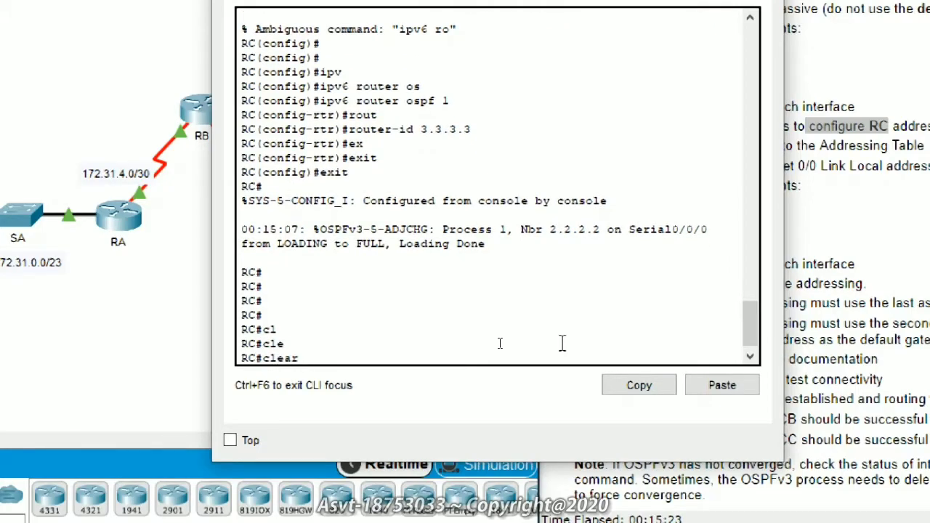
type("ipv")
key("Tab")
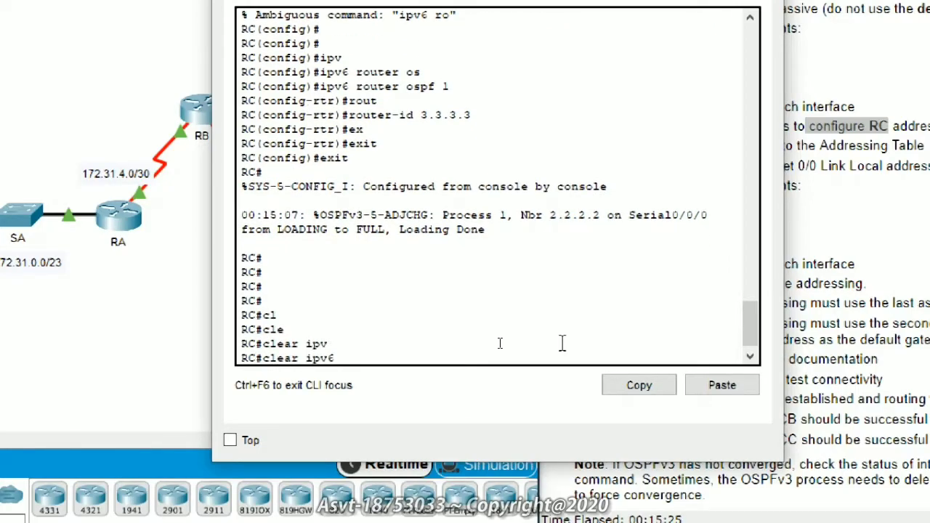
type("os")
key("Tab")
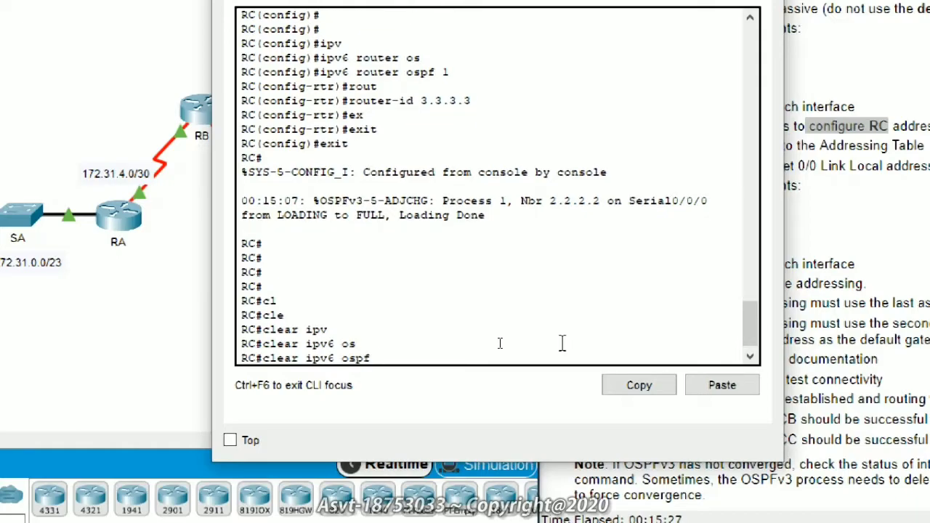
type("pr")
key("Tab")
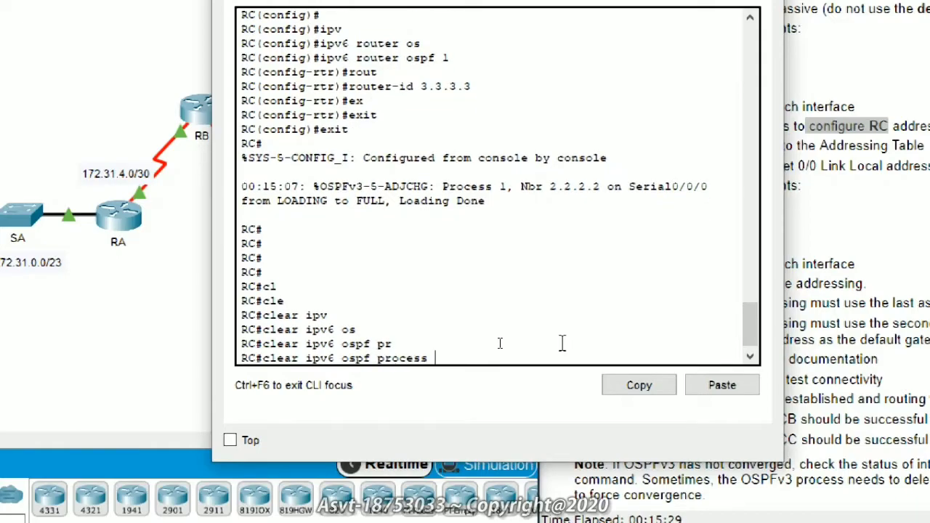
key("Return")
type("y")
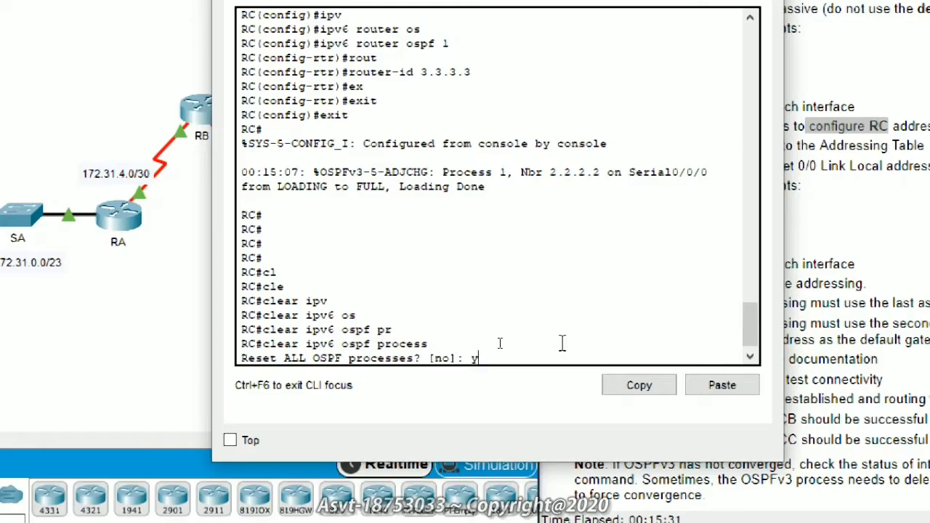
key("Return")
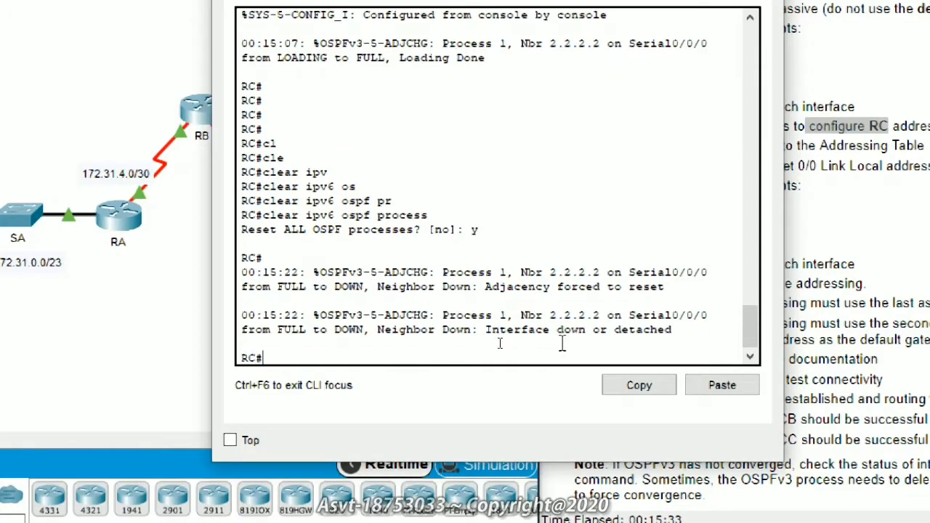
key("Return")
key("Return")
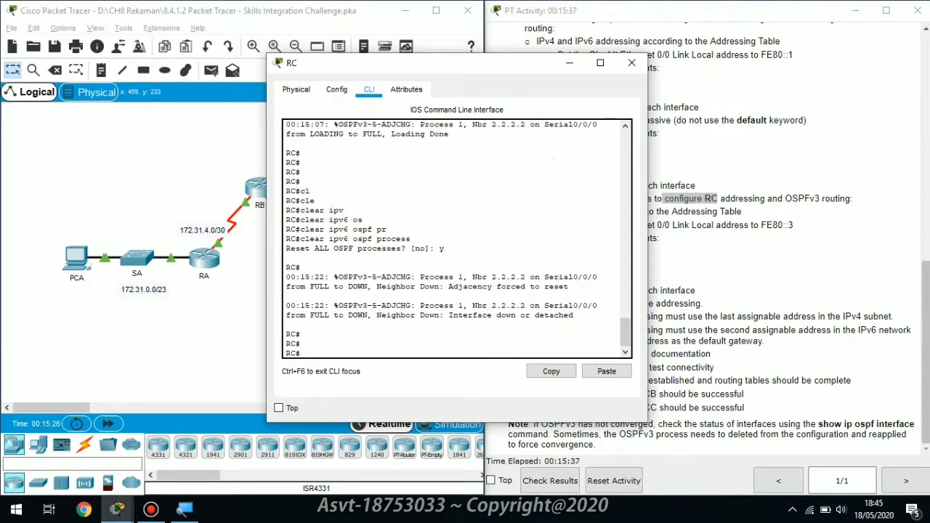
left_click(572, 65)
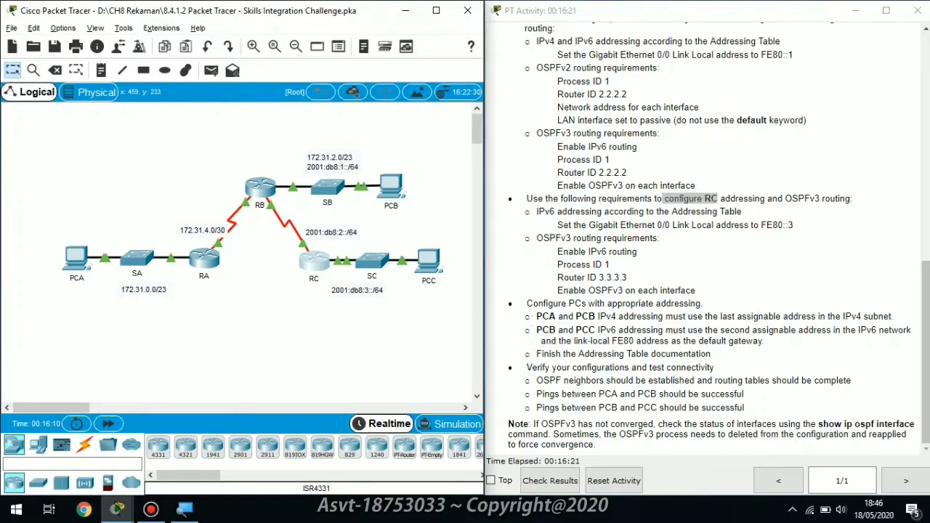
Review the addressing requirements for PCA, PCB and PCC in the instructions and open PCA's IP Configuration.
left_click_drag(537, 317, 599, 316)
left_click_drag(536, 330, 596, 330)
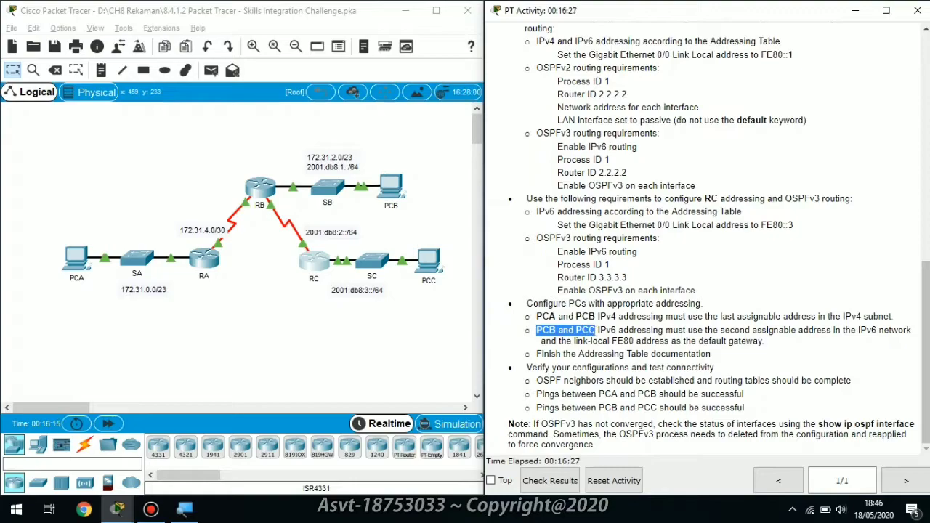
left_click(507, 335)
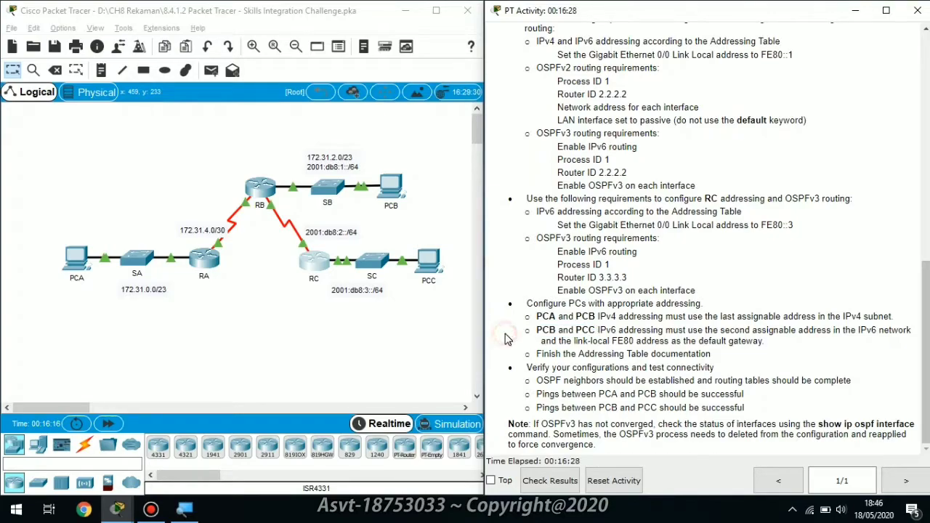
left_click(76, 256)
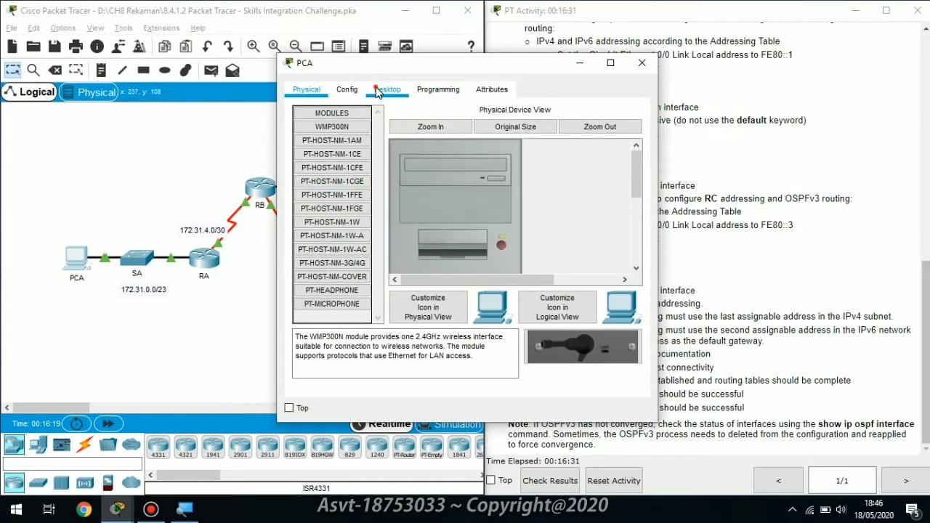
left_click(385, 91)
left_click(361, 128)
left_click_drag(437, 73, 252, 83)
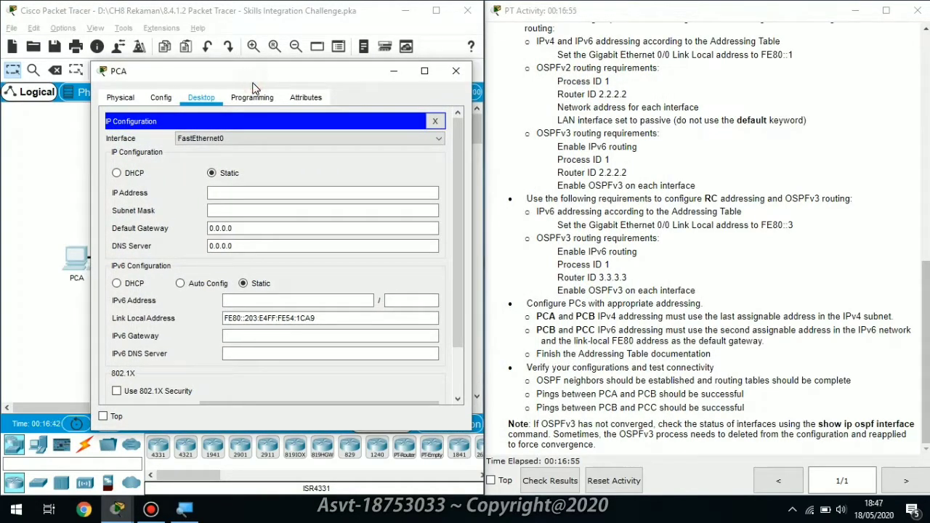
left_click(252, 83)
Set PCA's static IPv4 address to 172.31.1.254 with subnet mask 255.255.254.0.
left_click(215, 192)
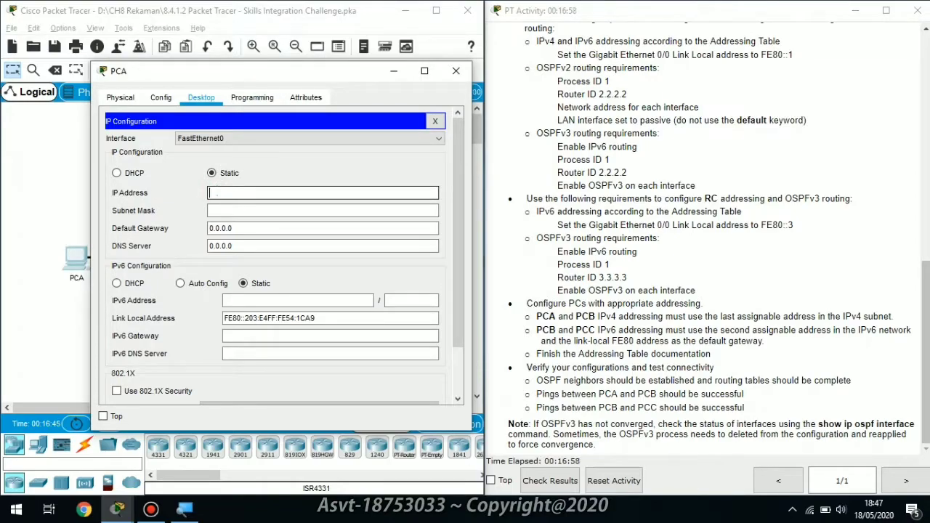
type("172.3")
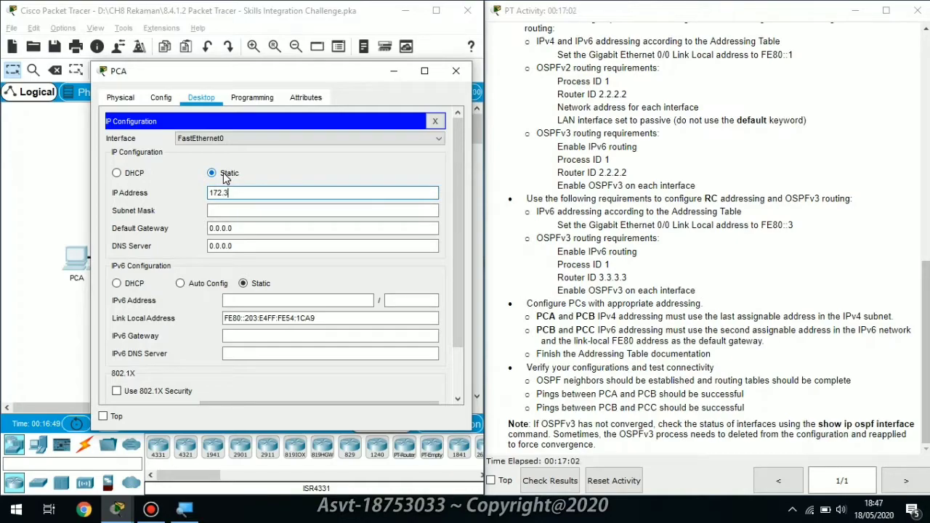
type("1.1.254")
key("Tab")
key("Right")
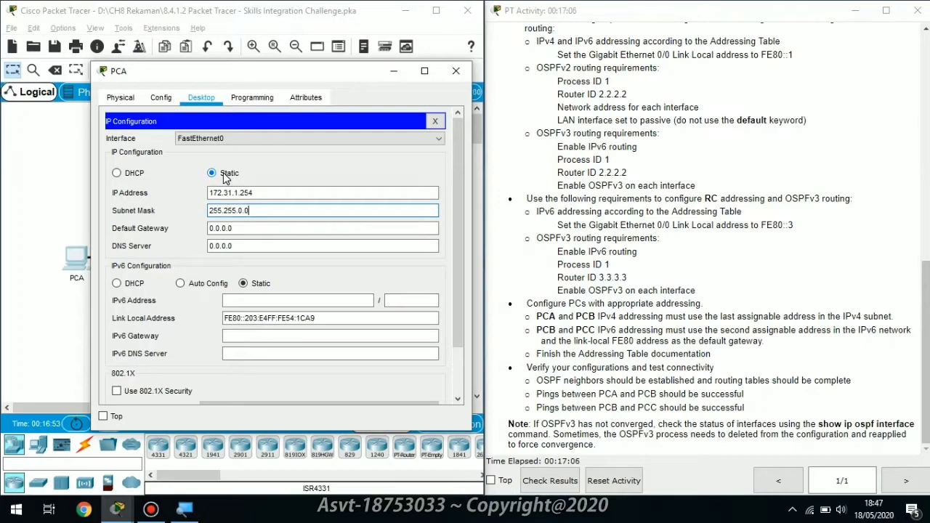
key("BackSpace")
key("BackSpace")
type("254")
key("Tab")
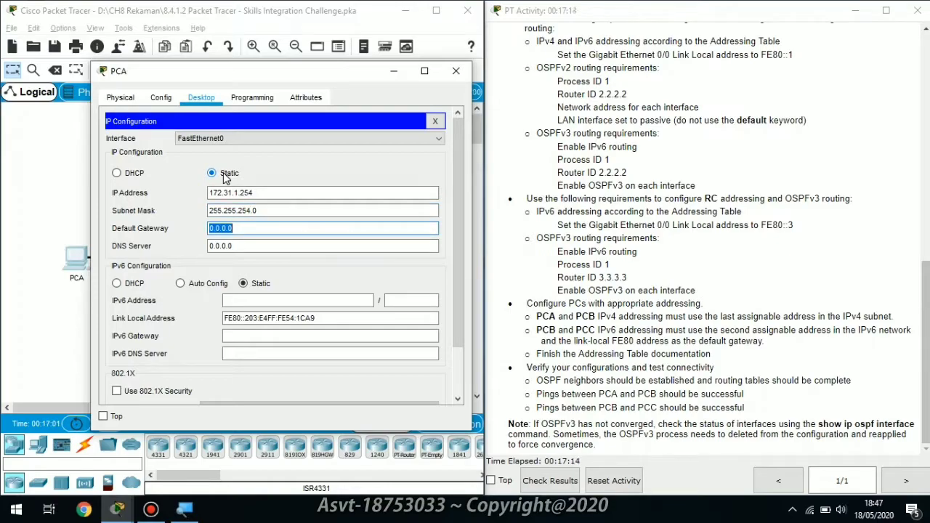
Set PCA's default gateway to 172.31.0.1, review its IPv4 settings, and close PCA's configuration window.
type("172.31.0.1")
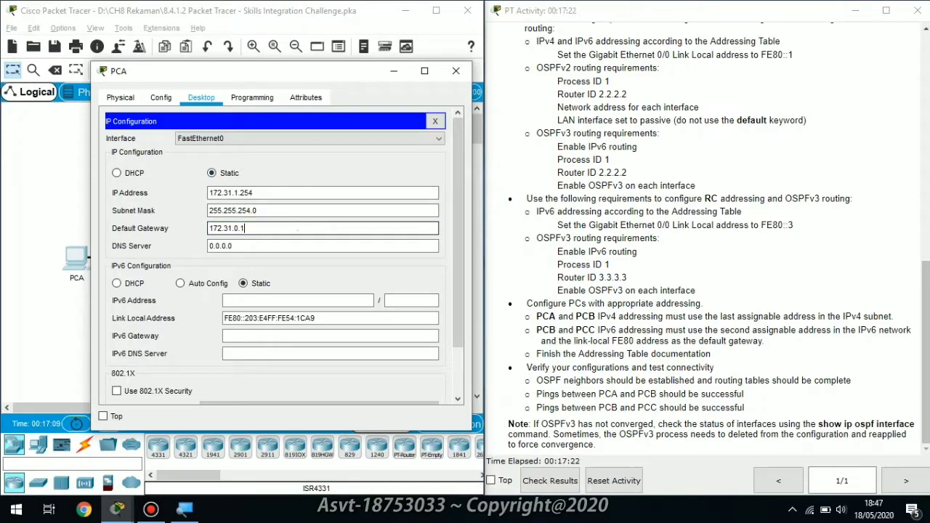
left_click(260, 192)
left_click(280, 210)
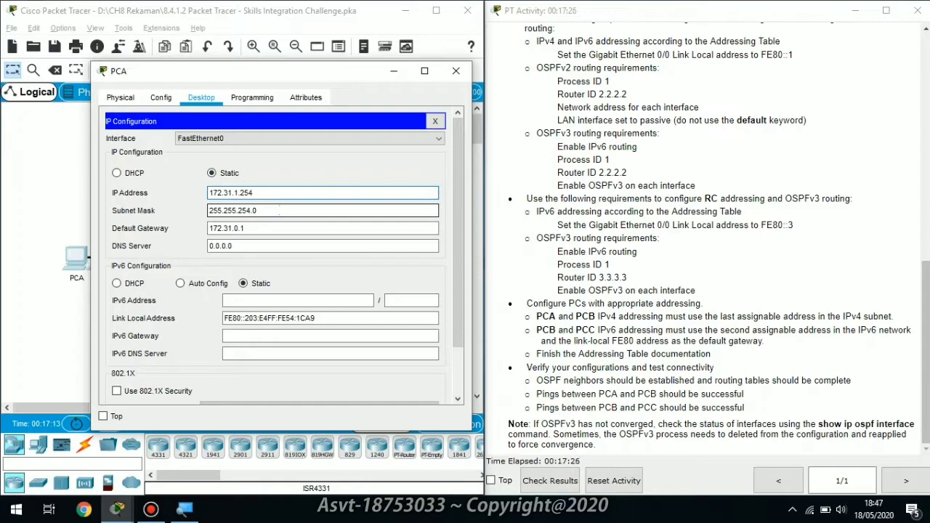
left_click(280, 210)
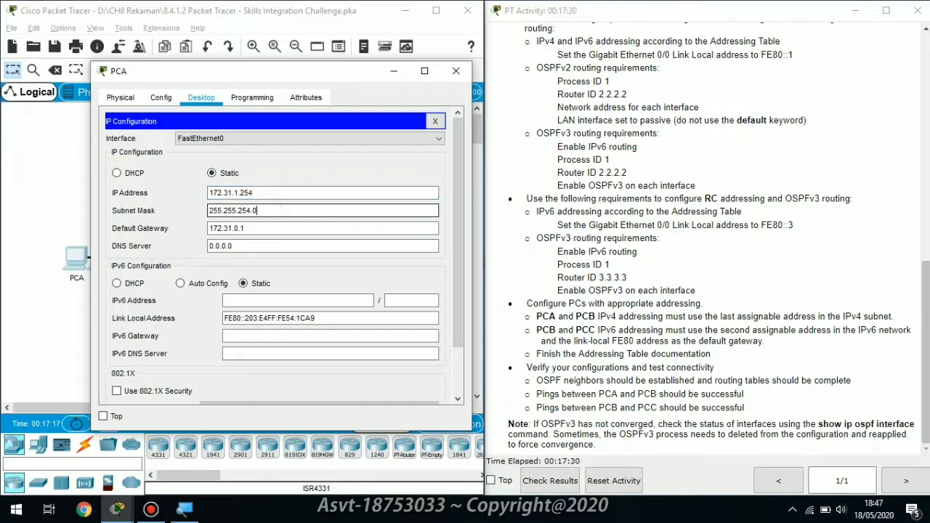
left_click(280, 228)
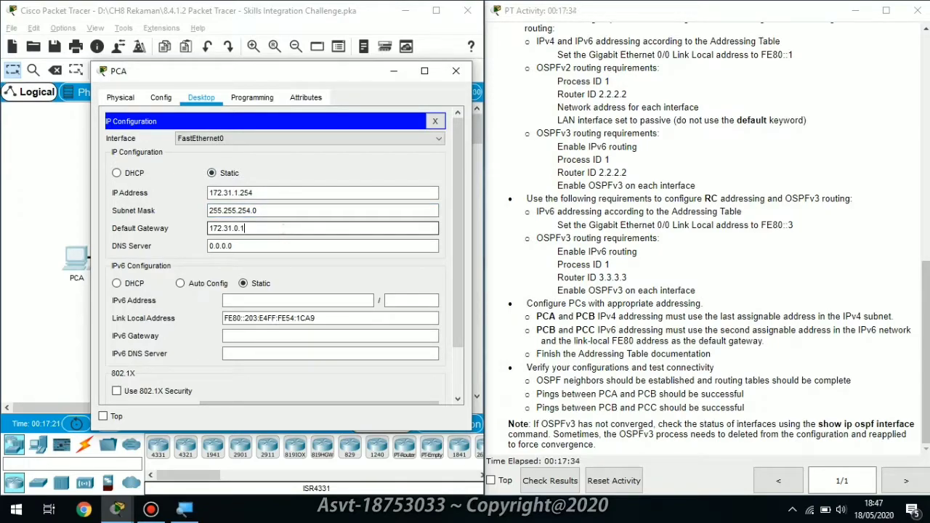
left_click(438, 121)
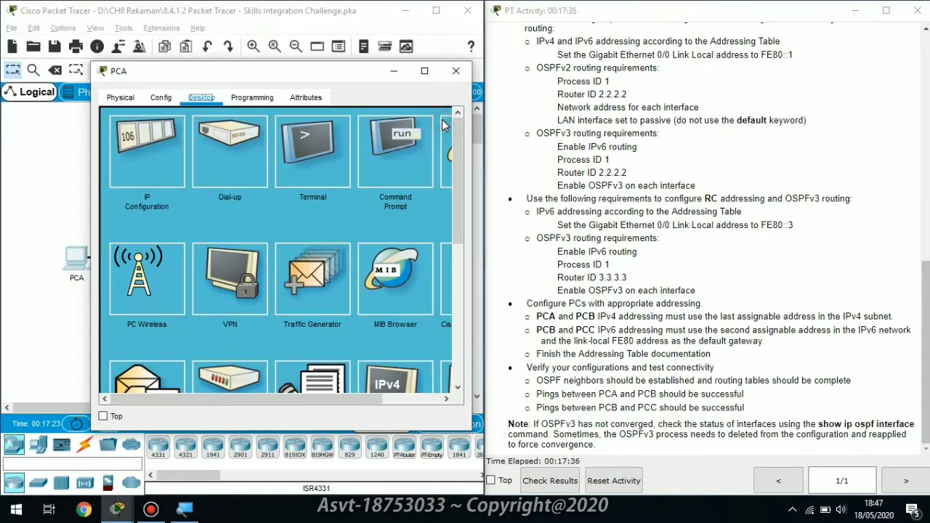
left_click(455, 71)
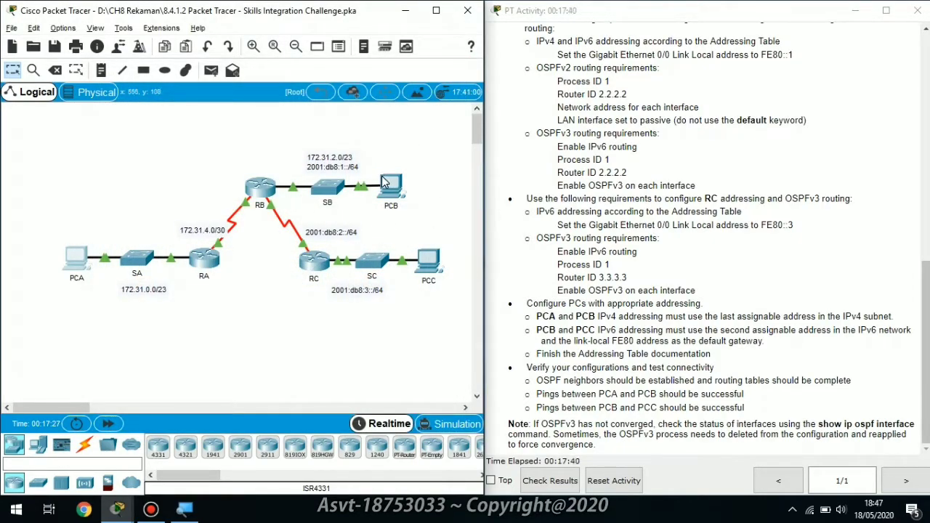
Open PCB's IP Configuration and set its IPv4 address to 172.31.3.254 with subnet mask 255.255.254.0.
left_click(385, 184)
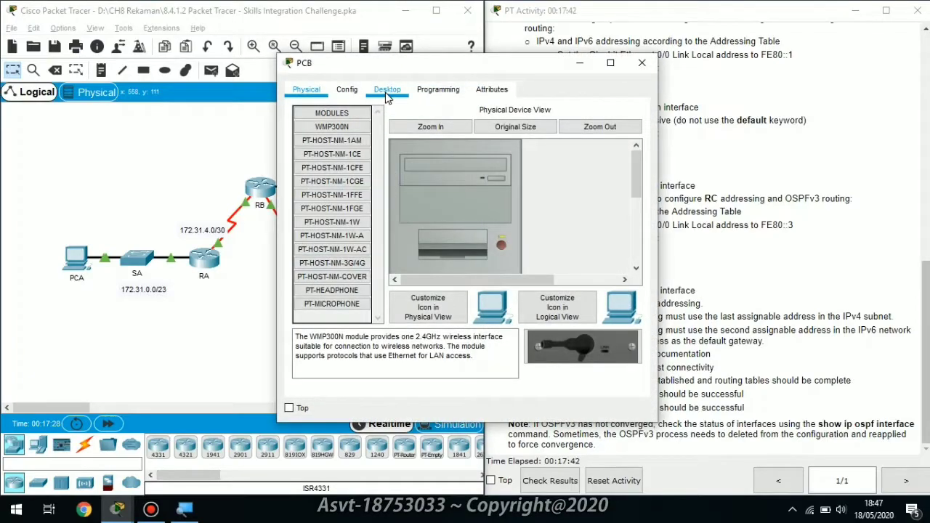
left_click(387, 90)
left_click(332, 148)
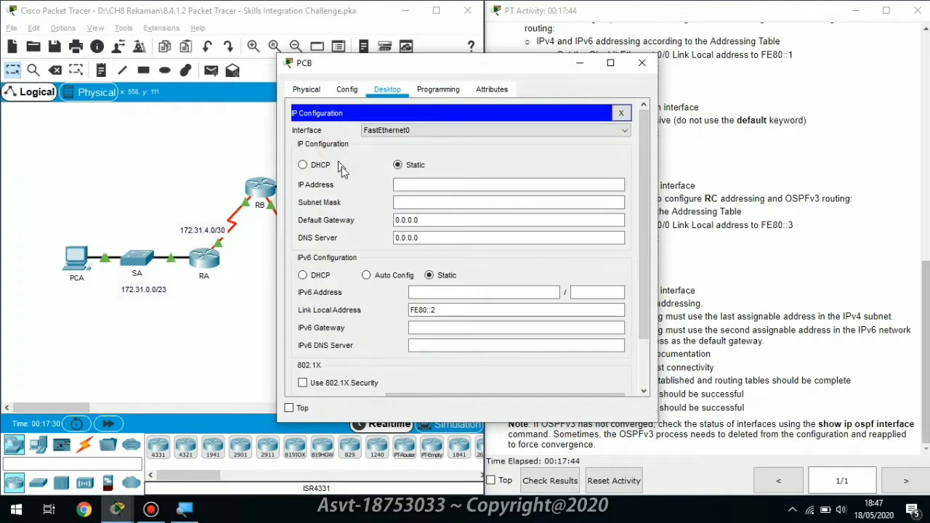
left_click(416, 185)
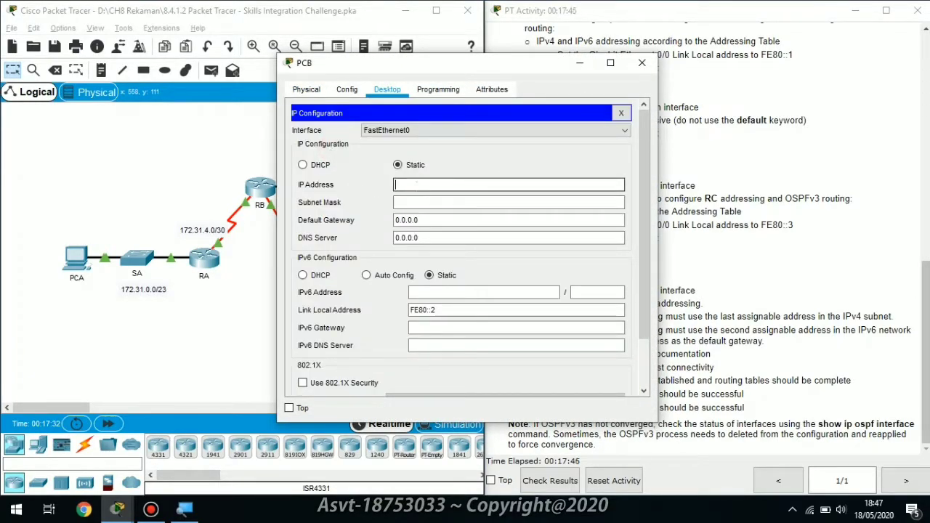
type("172.31")
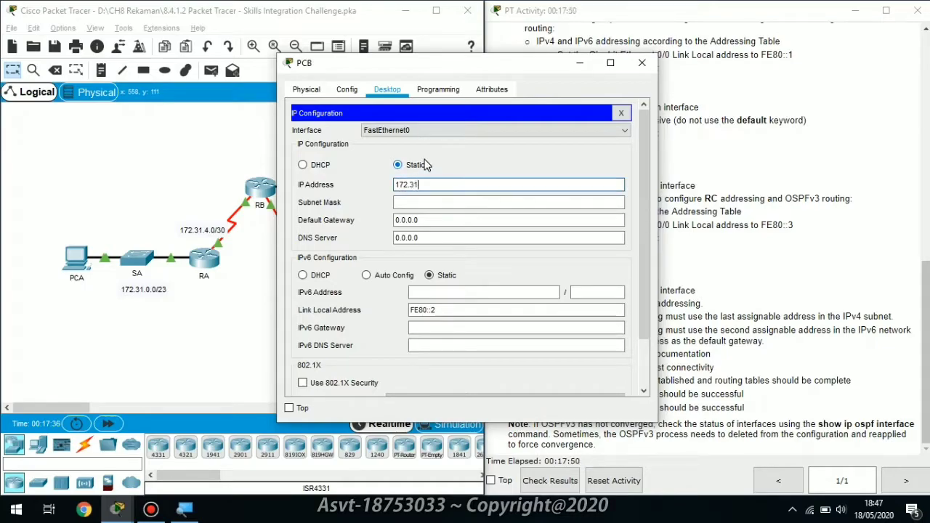
type(".3.254")
key("Tab")
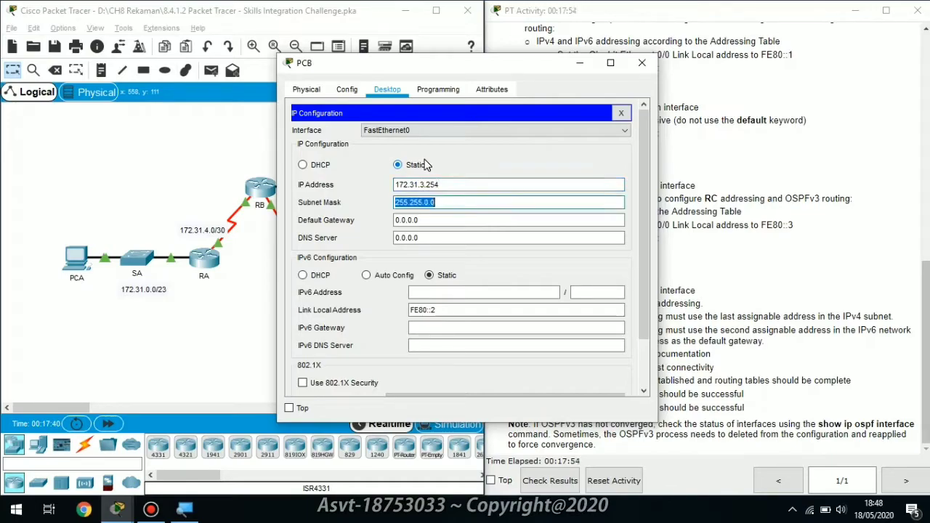
key("Left")
key("BackSpace")
type("254")
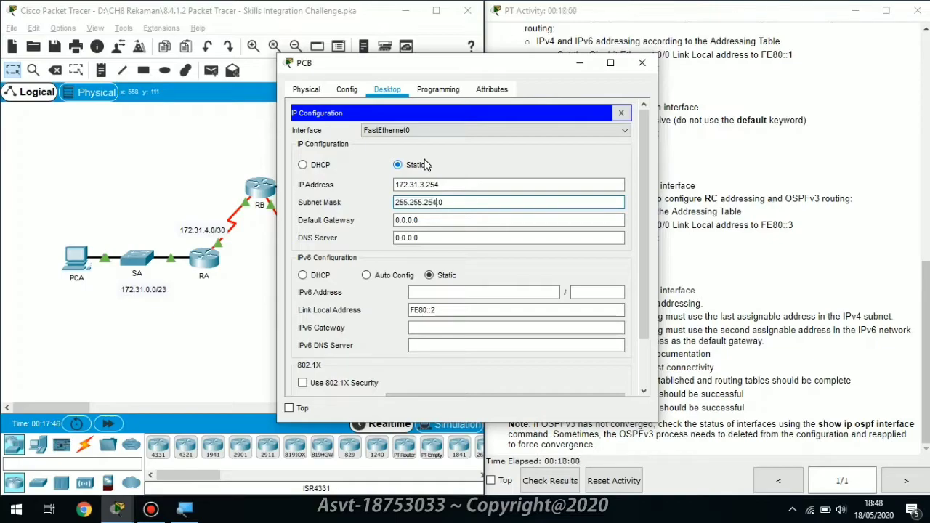
Set PCB's IPv4 default gateway to 172.31.2.1.
key("Tab")
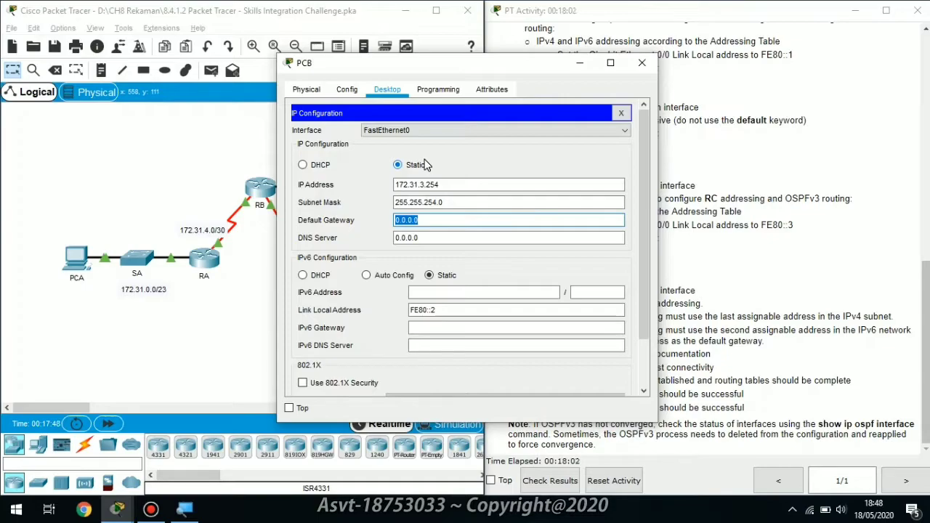
type("172.31.2.1")
key("Tab")
Set PCB's static IPv6 address to 2001:DB8:1::2 with prefix length 64.
key("Tab")
key("Tab")
key("Tab")
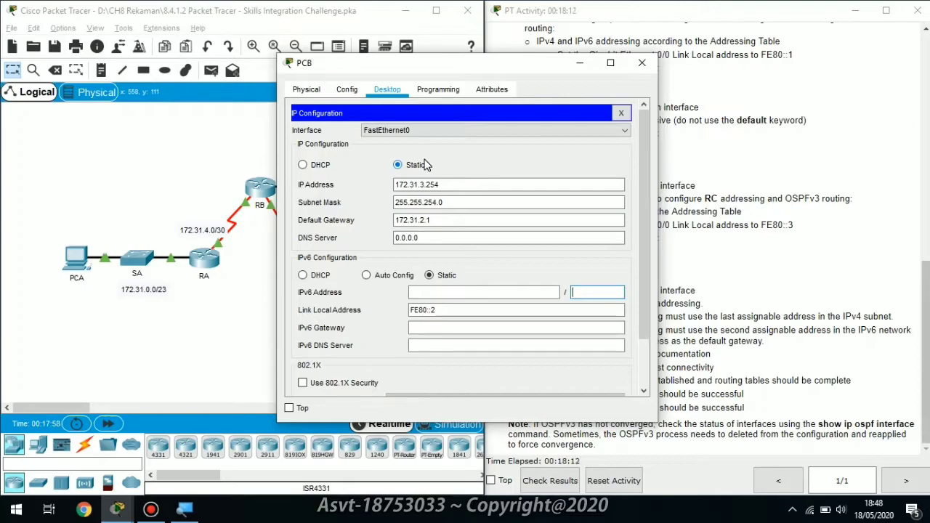
left_click(448, 329)
left_click(451, 294)
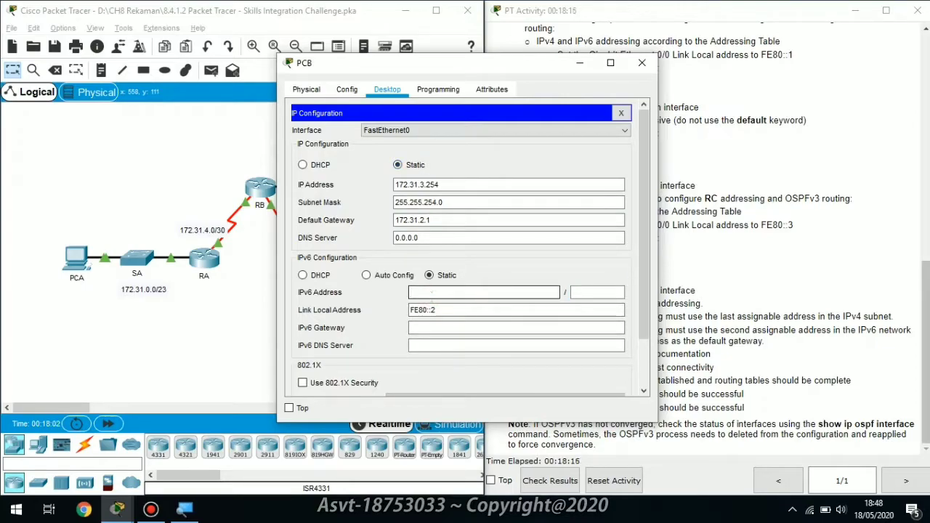
type("2001:DB")
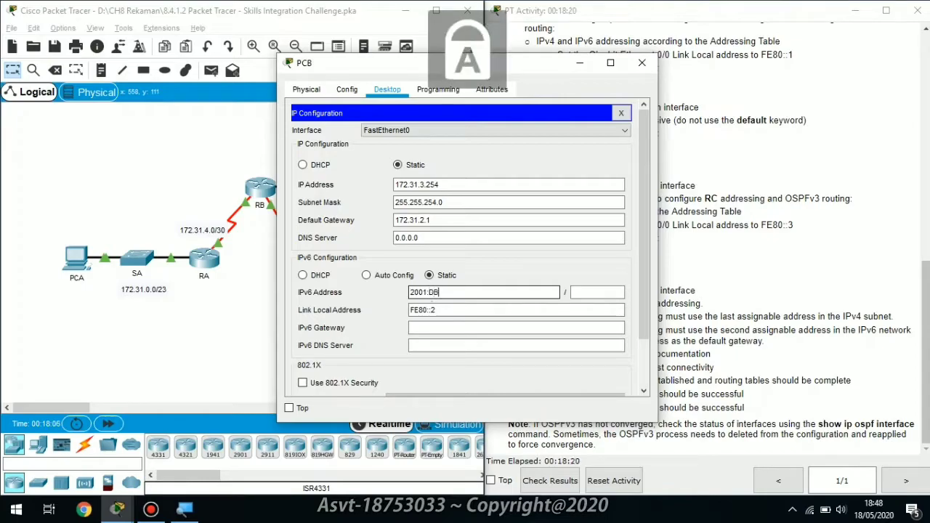
type("8:")
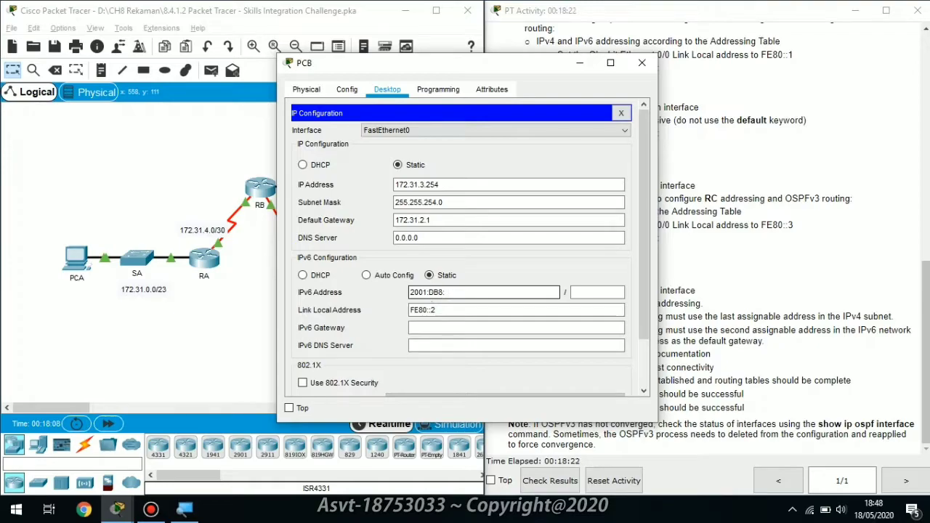
type("1::2")
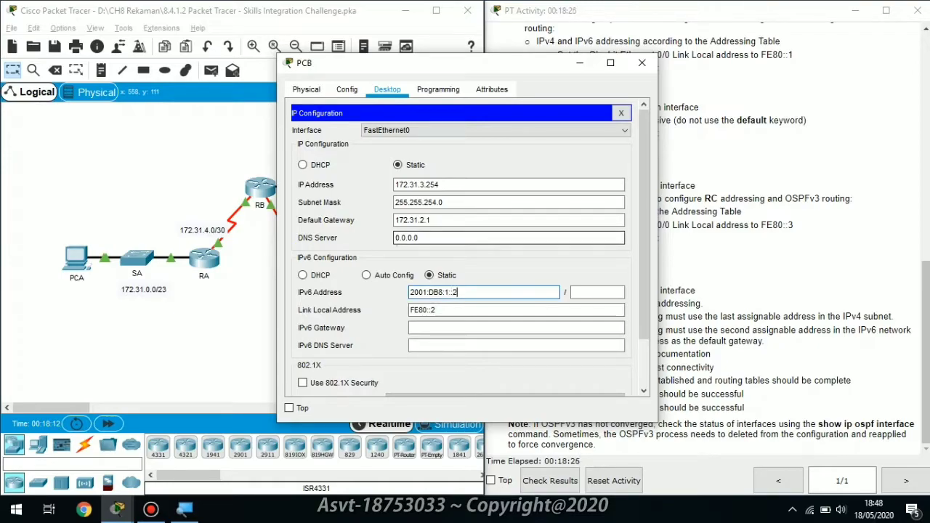
key("Tab")
type("64")
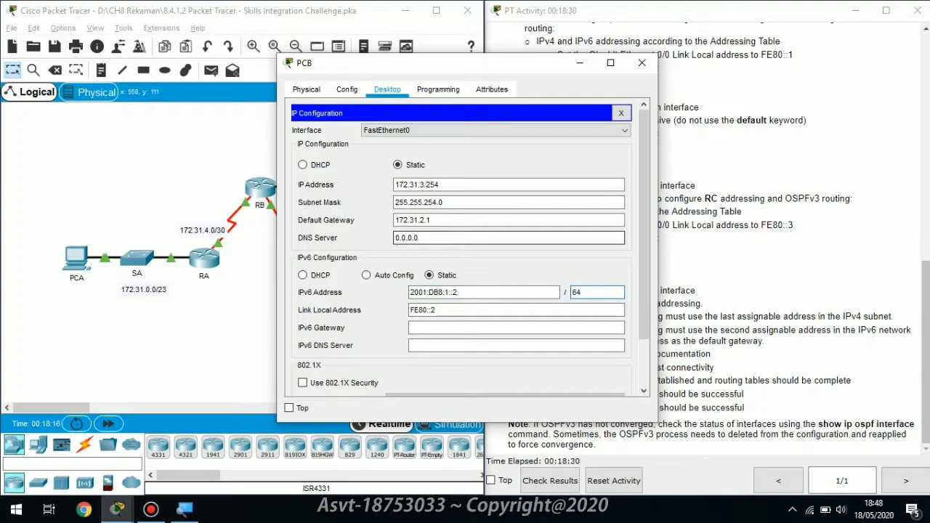
Set PCB's IPv6 gateway to FE80::1 and put PCB's configuration window away.
key("Tab")
key("Tab")
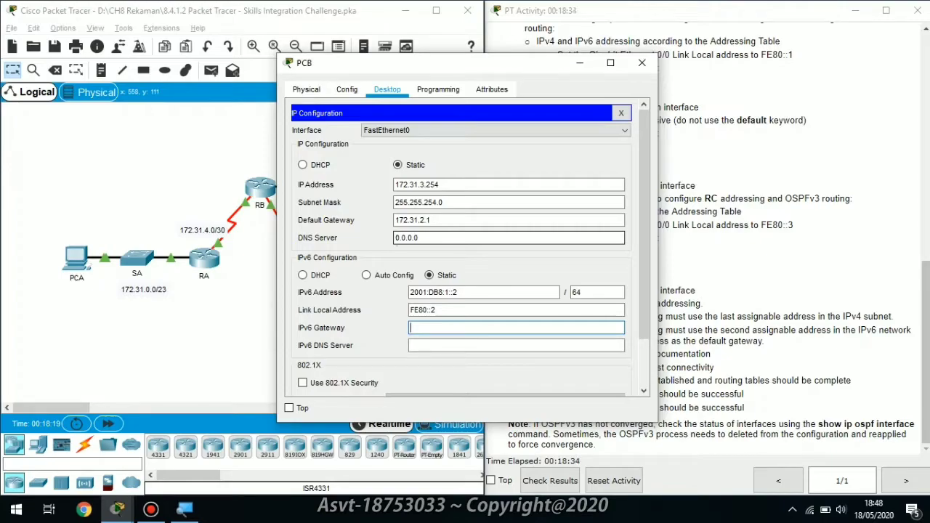
key("Caps_Lock")
type("fe")
key("Caps_Lock")
key("BackSpace")
key("BackSpace")
type("FE80::1")
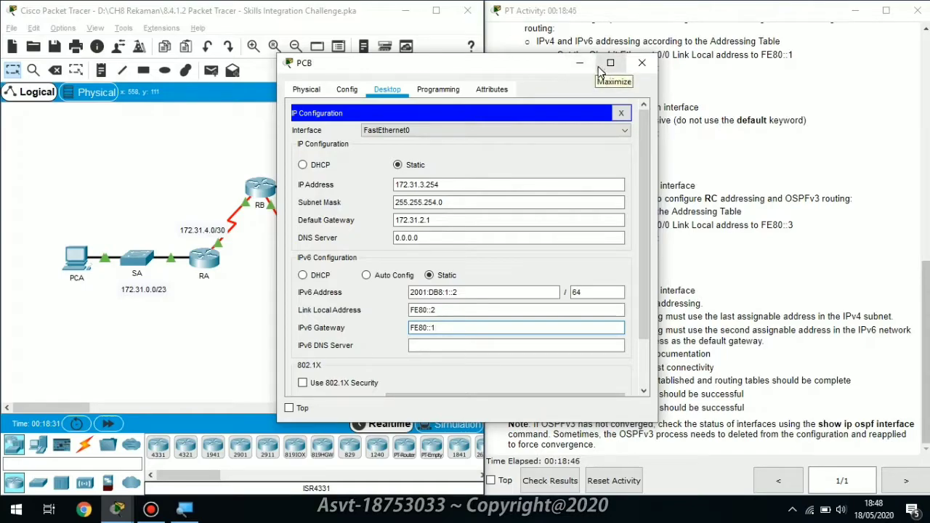
left_click(610, 63)
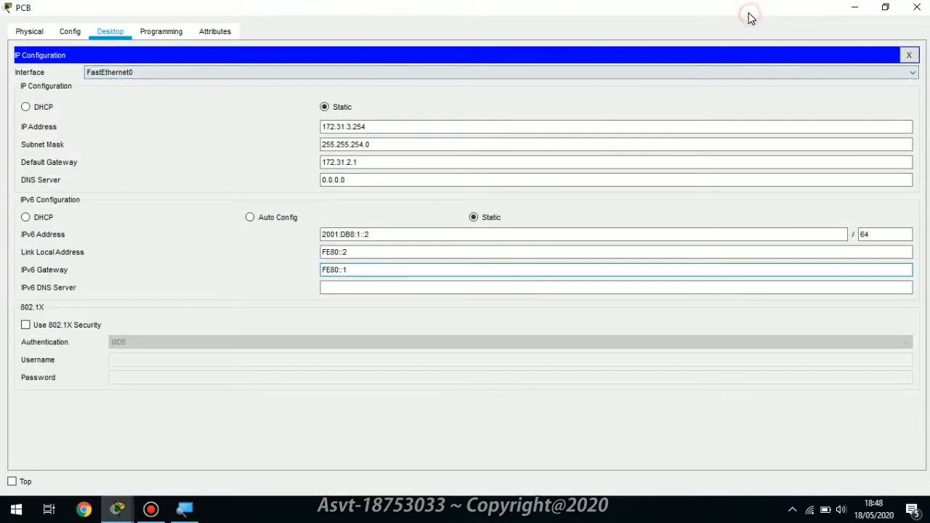
left_click(885, 7)
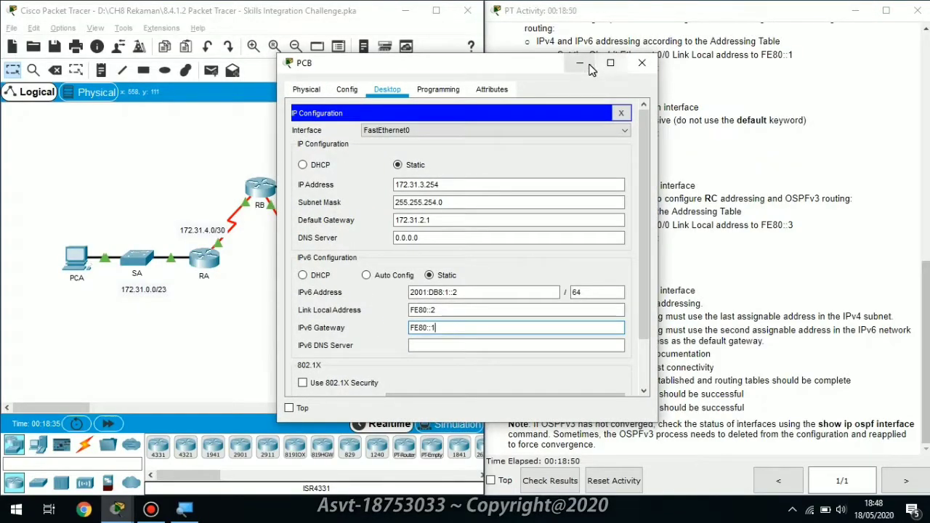
left_click(584, 63)
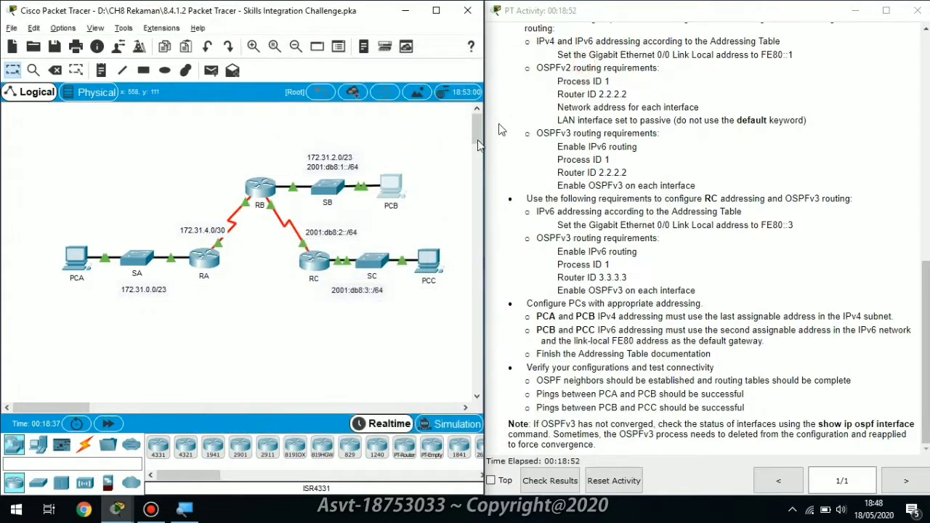
Open PCC's IP Configuration and set its static IPv6 address to 2001:DB8:3::2 with prefix length 64.
left_click(436, 258)
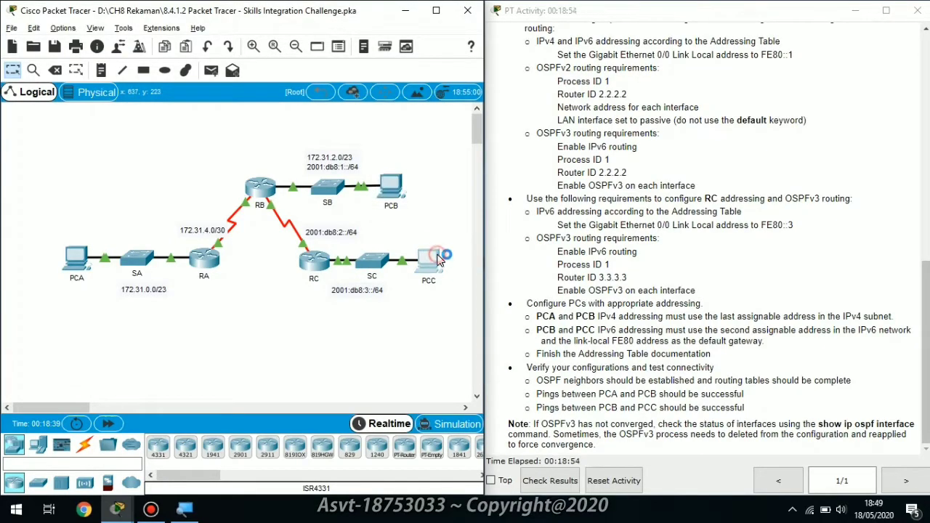
left_click(388, 90)
left_click(338, 137)
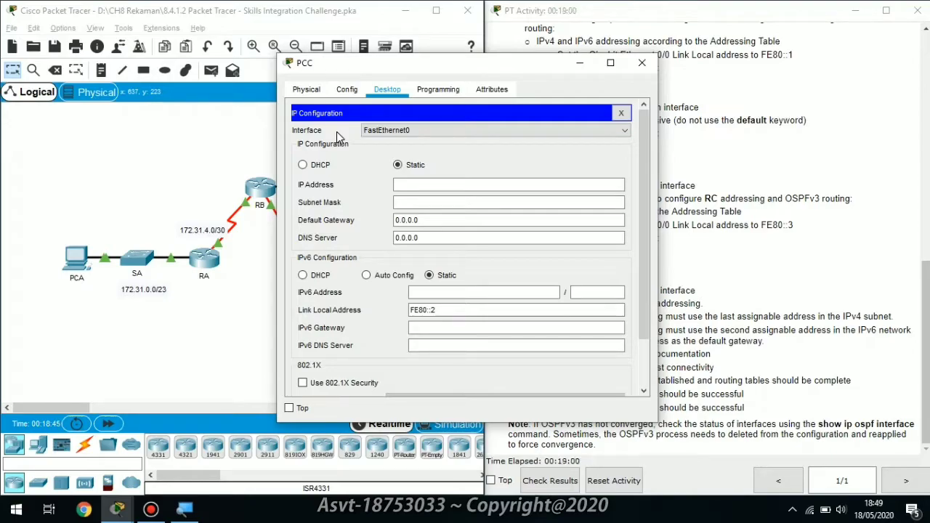
left_click(458, 291)
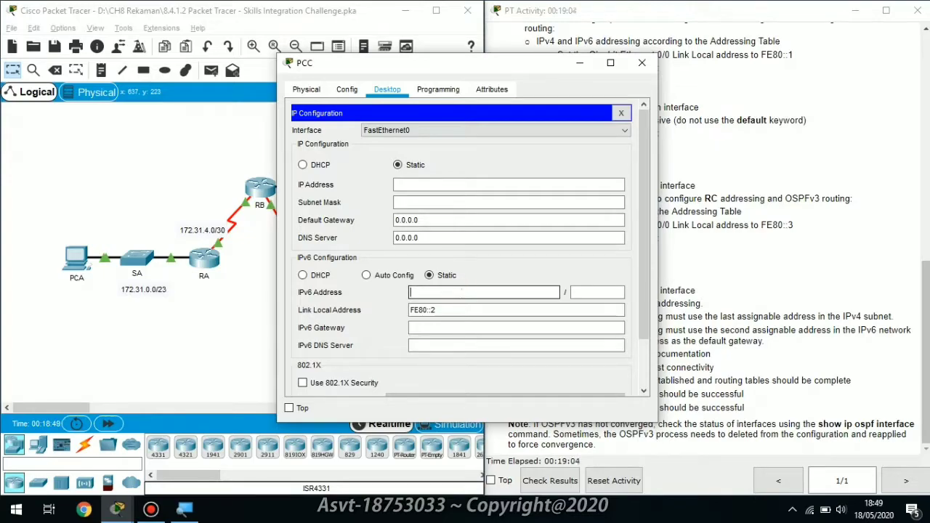
type("2001:")
key("Caps_Lock")
type("db")
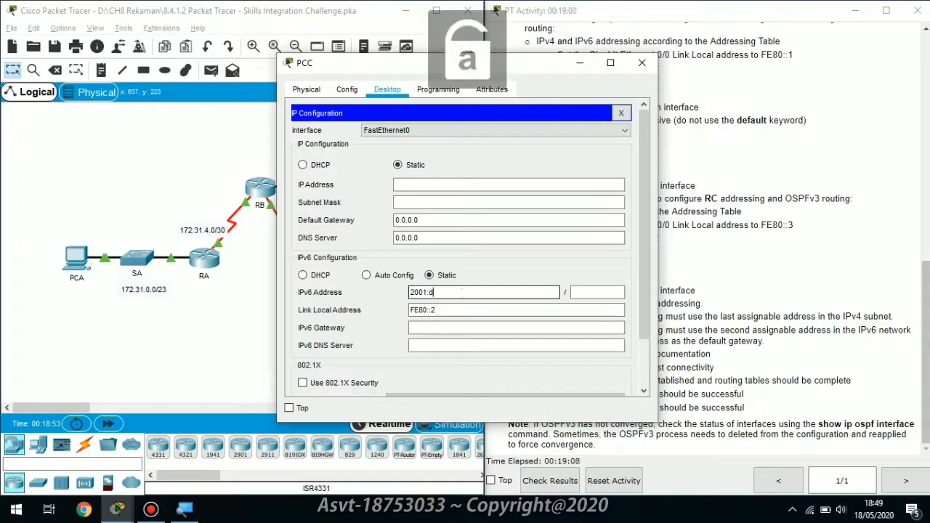
key("BackSpace")
key("BackSpace")
key("Caps_Lock")
type("DB8")
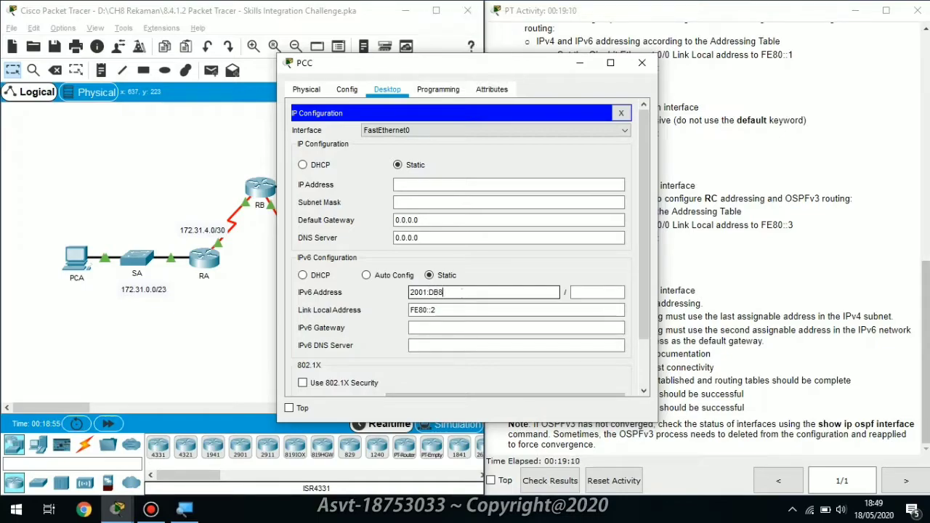
type(":1:")
type(":")
key("BackSpace")
key("BackSpace")
key("BackSpace")
type("3::2")
key("Tab")
type("64")
key("Tab")
Set PCC's IPv6 gateway to FE80::3 and close PCC's configuration window.
left_click(476, 328)
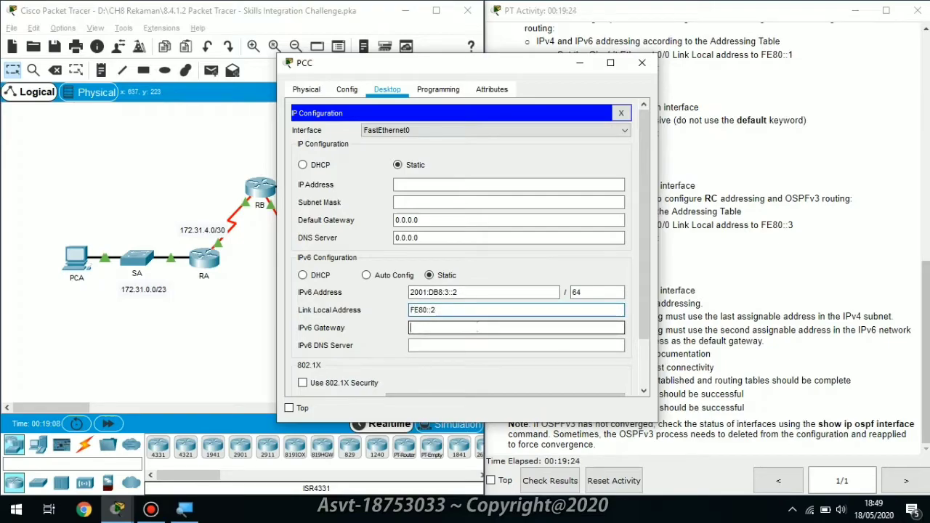
double_click(460, 313)
key("ctrl+c")
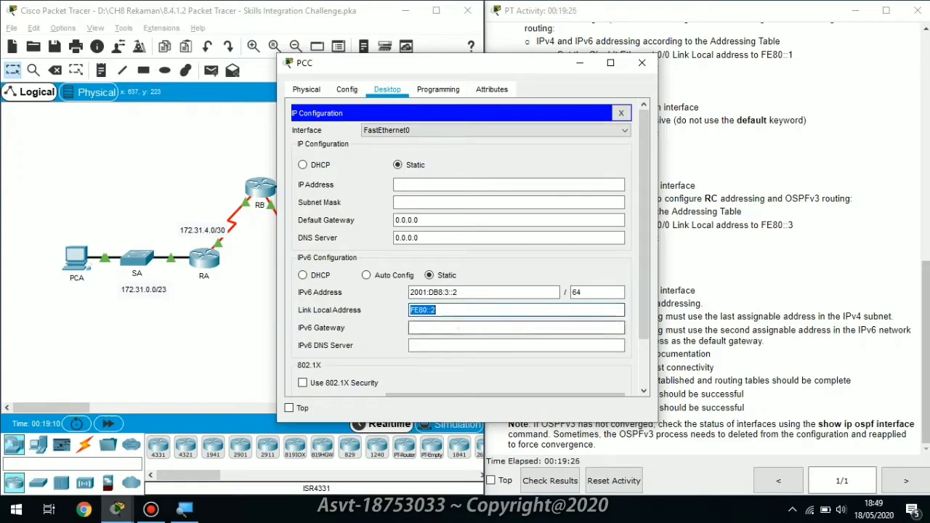
left_click(457, 325)
key("ctrl+v")
key("BackSpace")
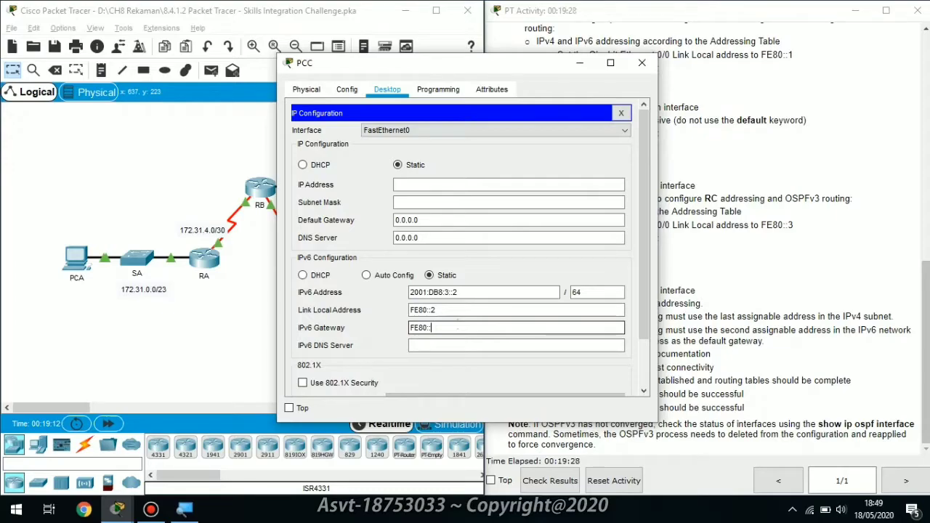
type("3")
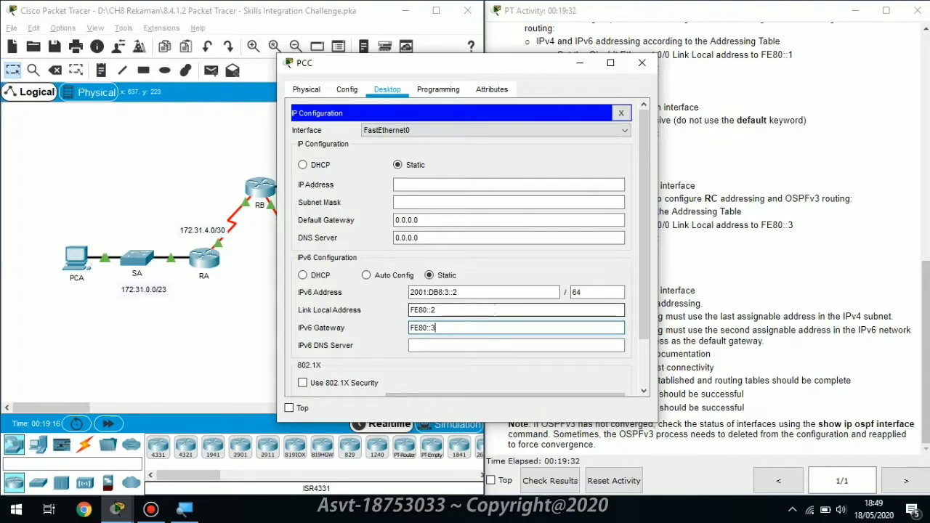
left_click(481, 308)
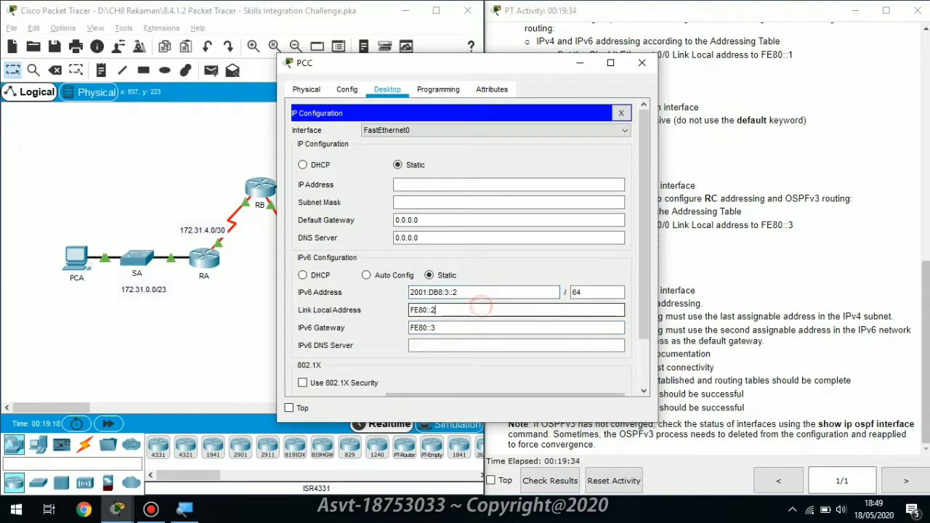
left_click(478, 322)
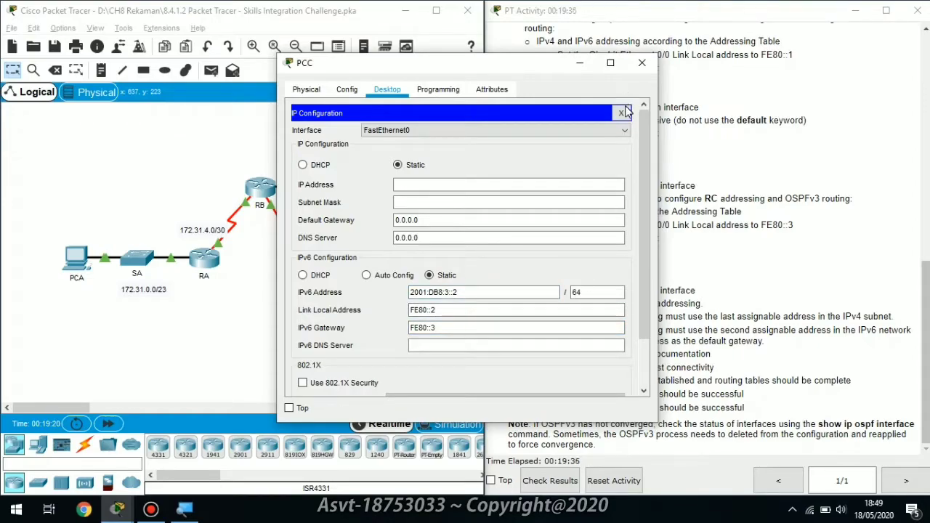
left_click(625, 113)
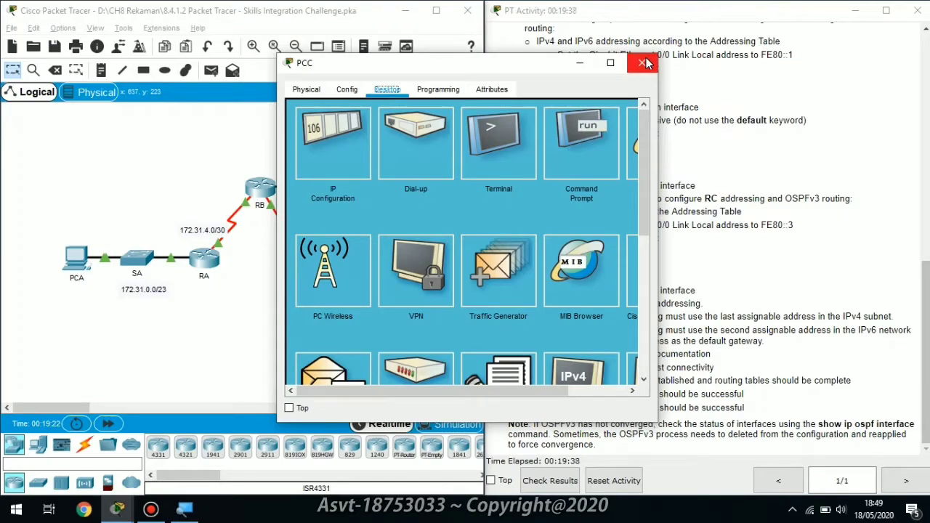
left_click(644, 63)
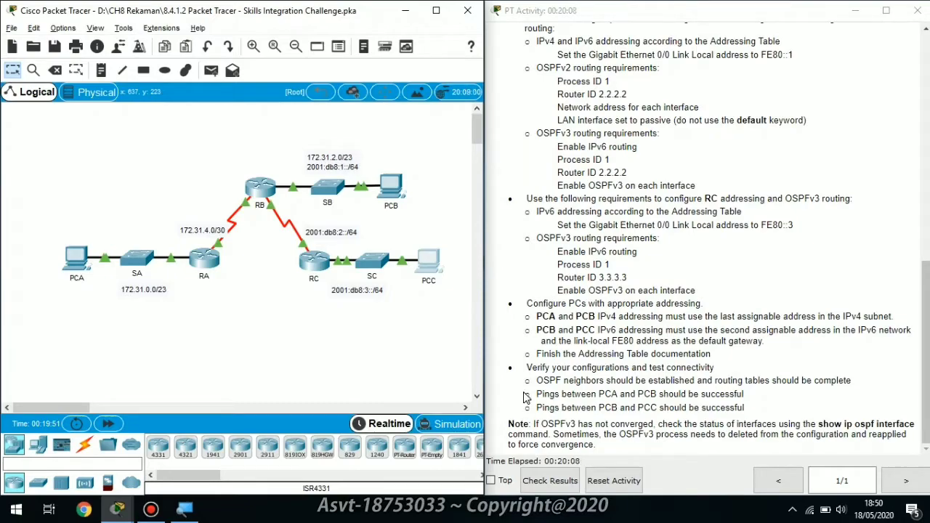
Highlight the requirement about OSPF neighbors and complete routing tables in the activity instructions.
left_click_drag(523, 380, 717, 395)
left_click(799, 375)
triple_click(802, 379)
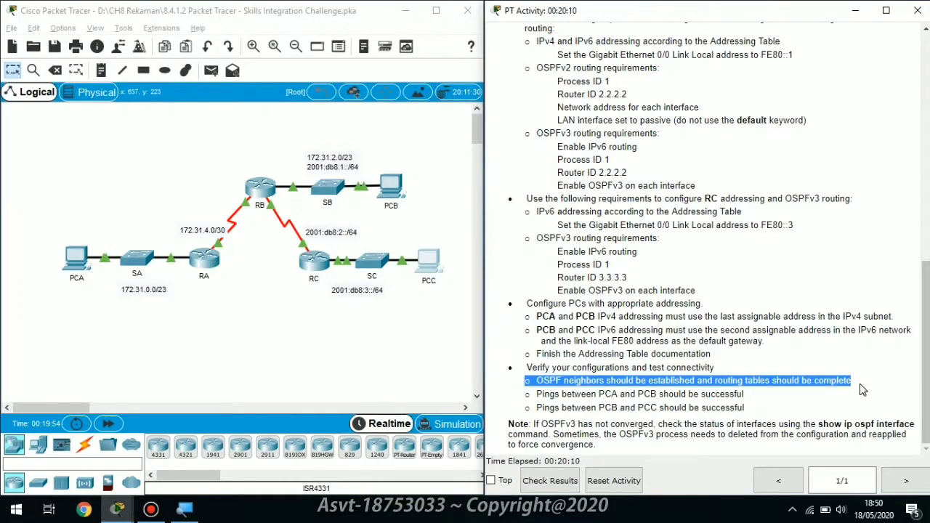
left_click(526, 404)
Open RA's command line and exit router and global configuration modes back to privileged EXEC mode.
left_click(207, 268)
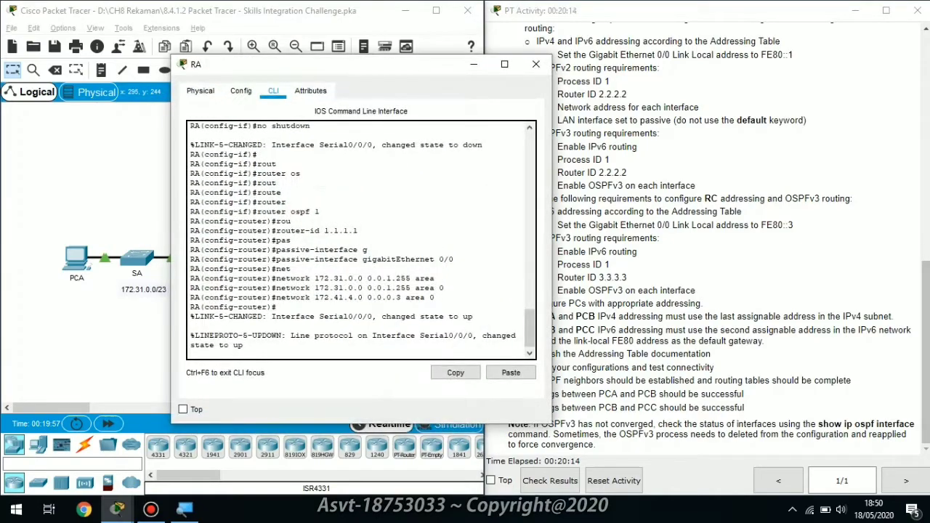
key("Return")
key("Return")
key("Return")
type("E")
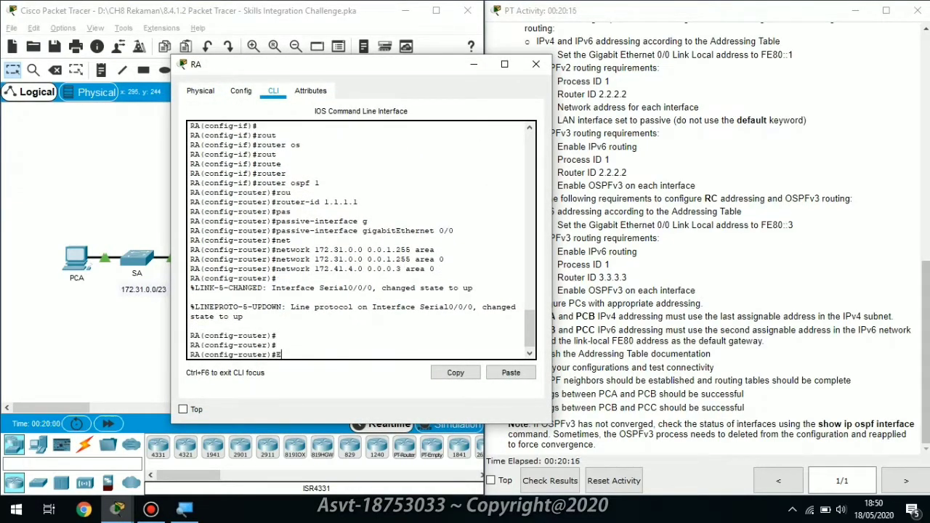
type("Xit")
key("Tab")
key("Return")
key("Caps_Lock")
type("e")
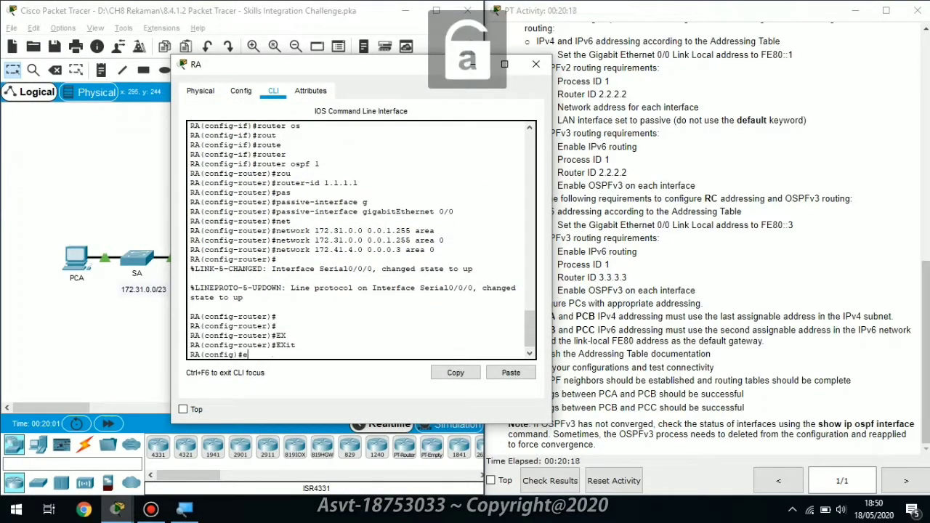
type("x")
key("Tab")
key("Return")
key("Return")
key("Return")
key("Return")
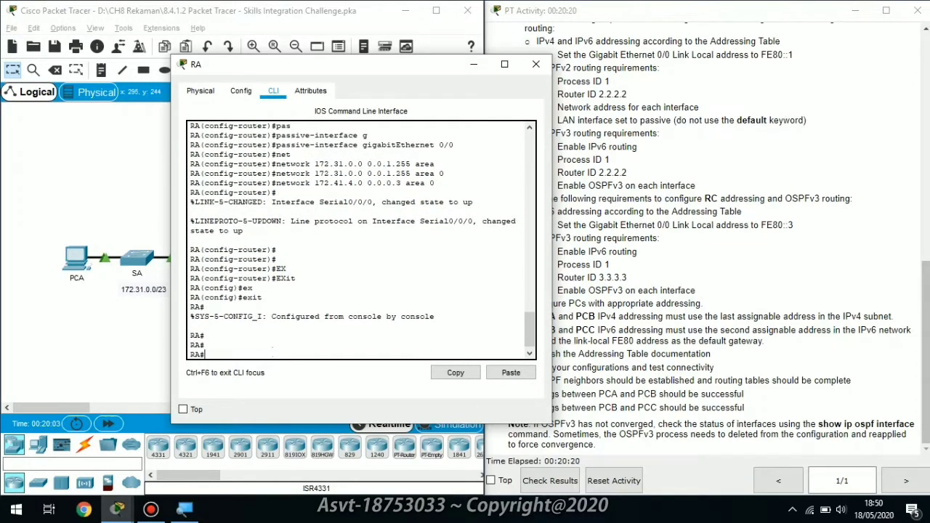
Display RA's IPv4 routing table with show ip route, check its entries, and close RA's window.
type("sho")
key("Tab")
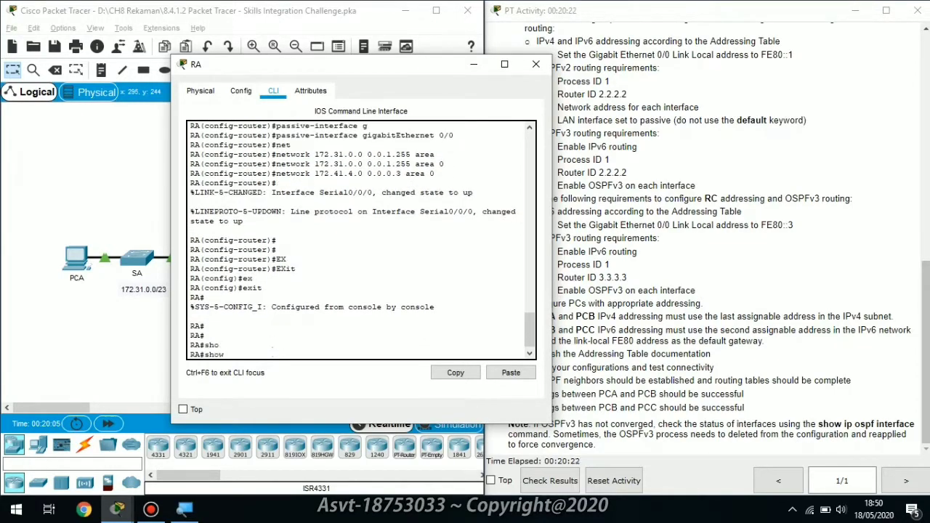
type("ip")
key("Tab")
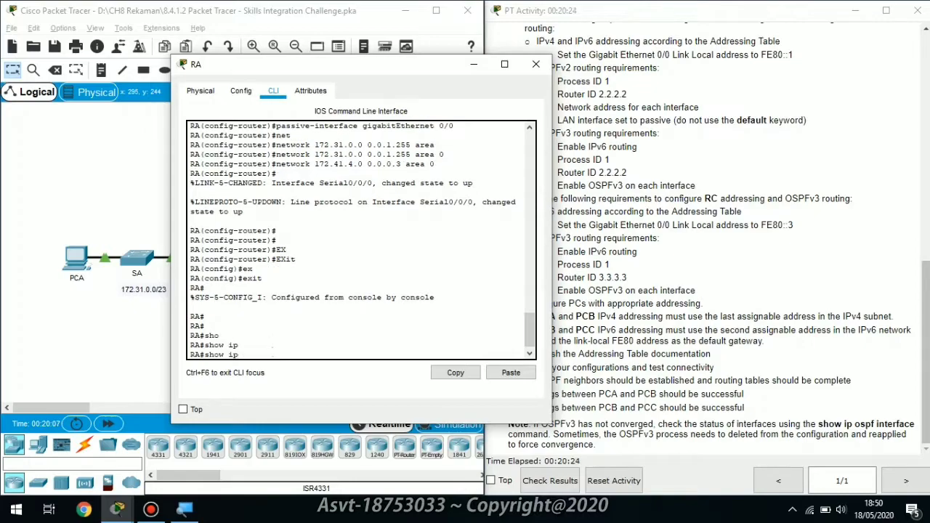
type("ro")
key("Tab")
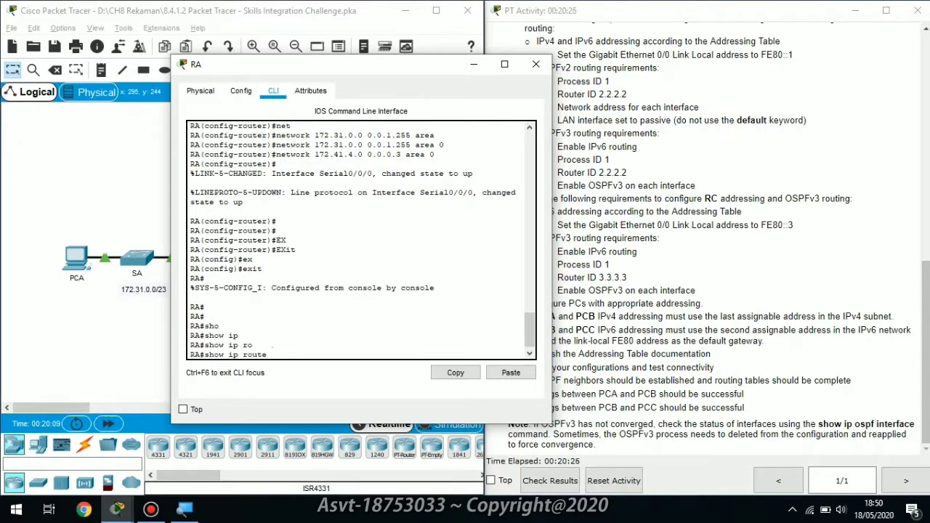
key("Return")
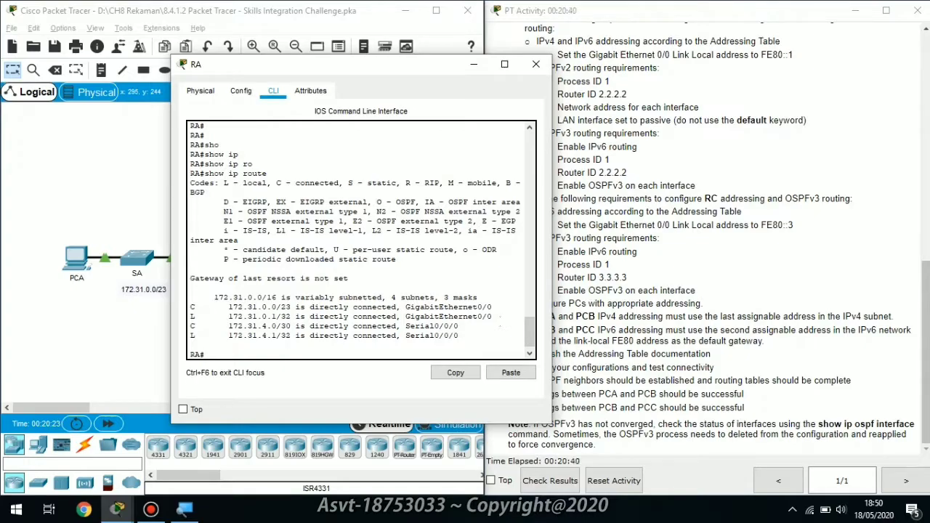
key("Return")
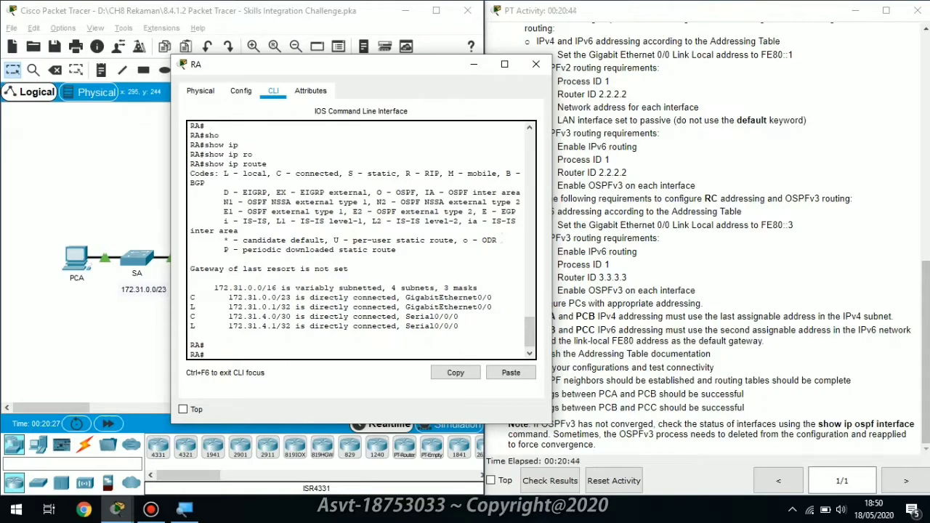
left_click(531, 68)
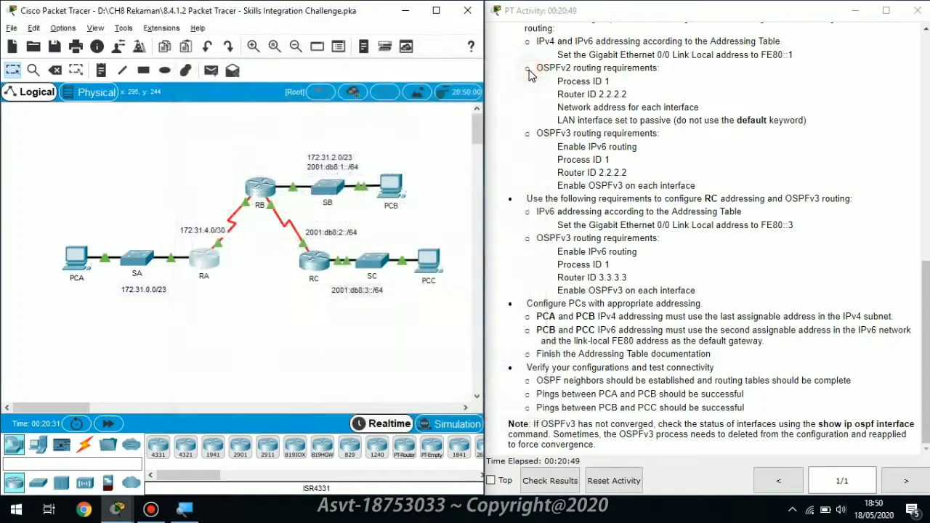
Display RB's IPv6 routing table with show ipv6 route, highlight the OSPF route to 2001:DB8:3::/64, and minimize RB's window.
left_click(256, 198)
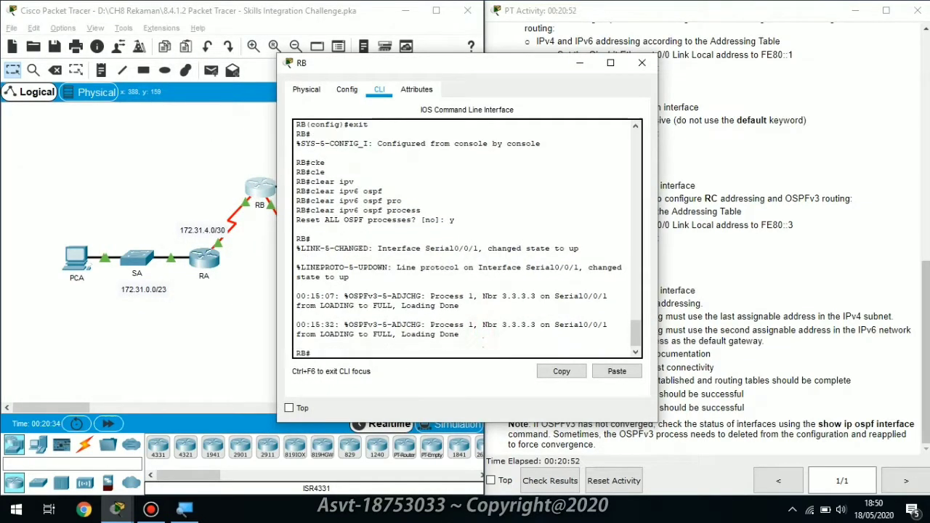
key("Return")
key("Return")
type("sho")
key("Tab")
type("ip")
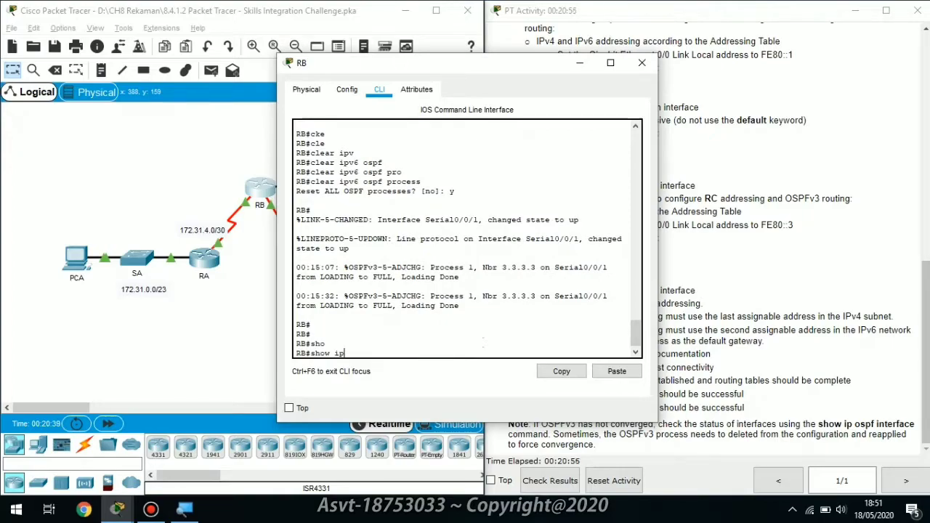
type("v")
key("Tab")
type("ro")
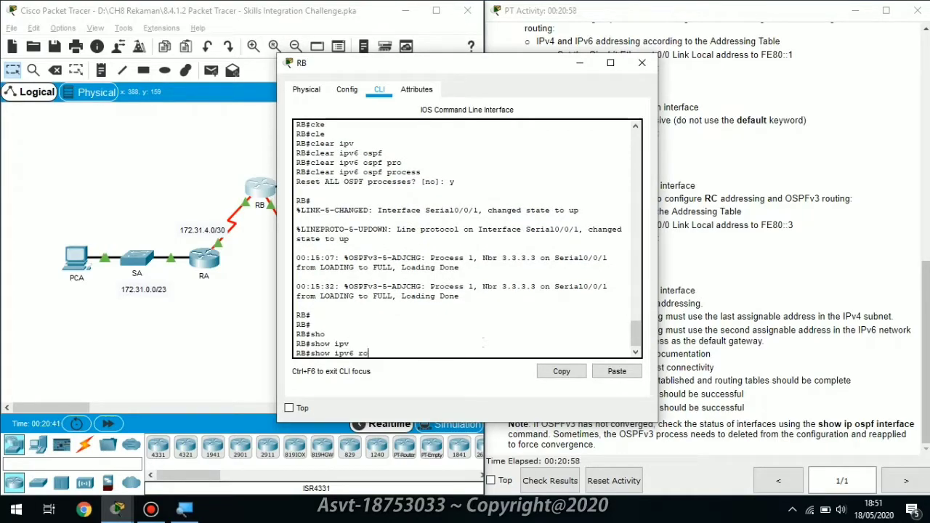
type("u")
key("Tab")
key("Return")
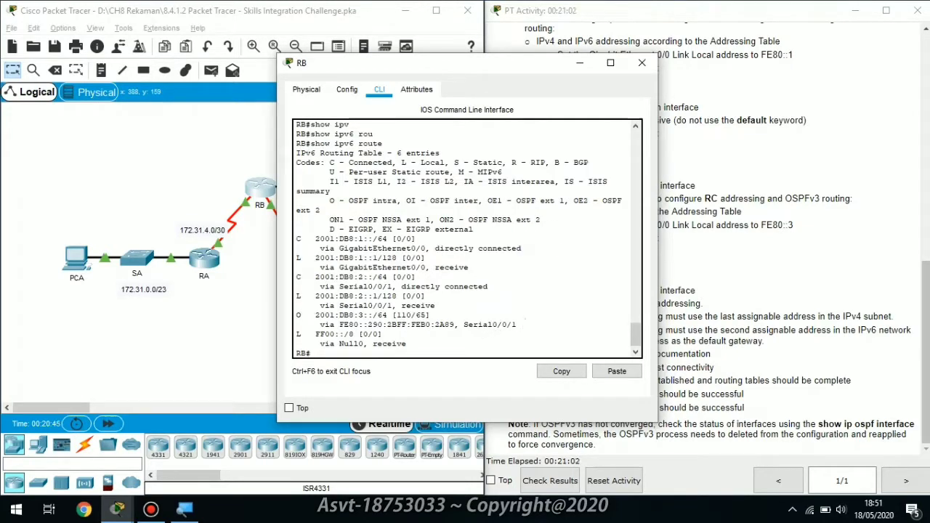
left_click_drag(517, 325, 296, 316)
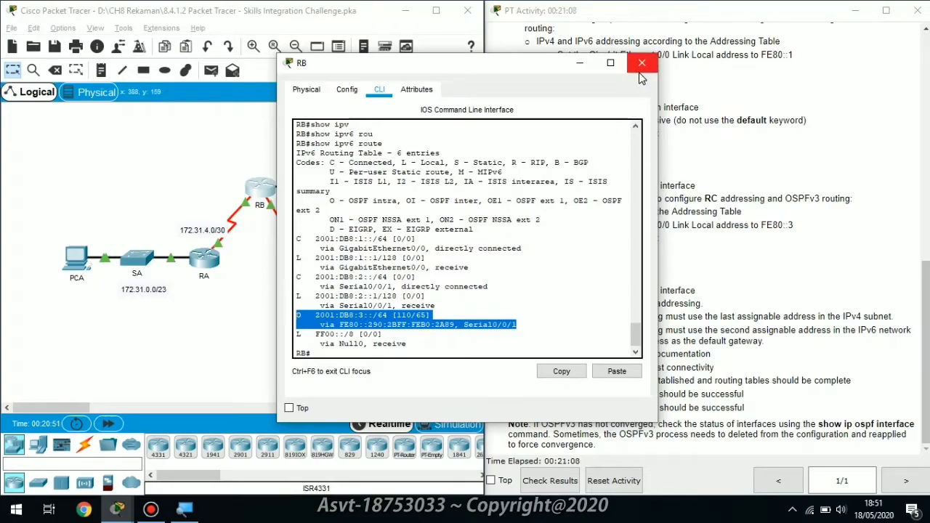
left_click(580, 63)
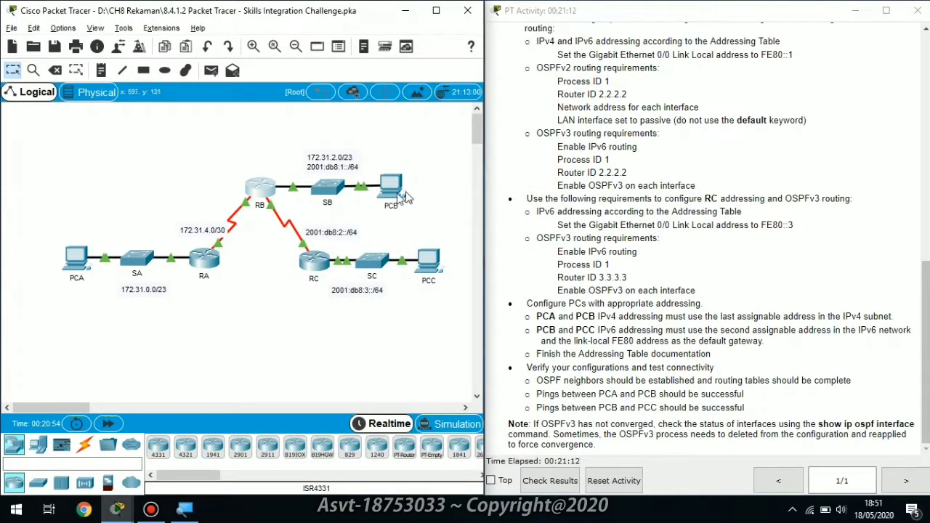
Open RC's command line, exit the current console session, and re-enter privileged EXEC mode with enable.
left_click(317, 261)
left_click(400, 349)
key("Return")
key("Return")
key("Return")
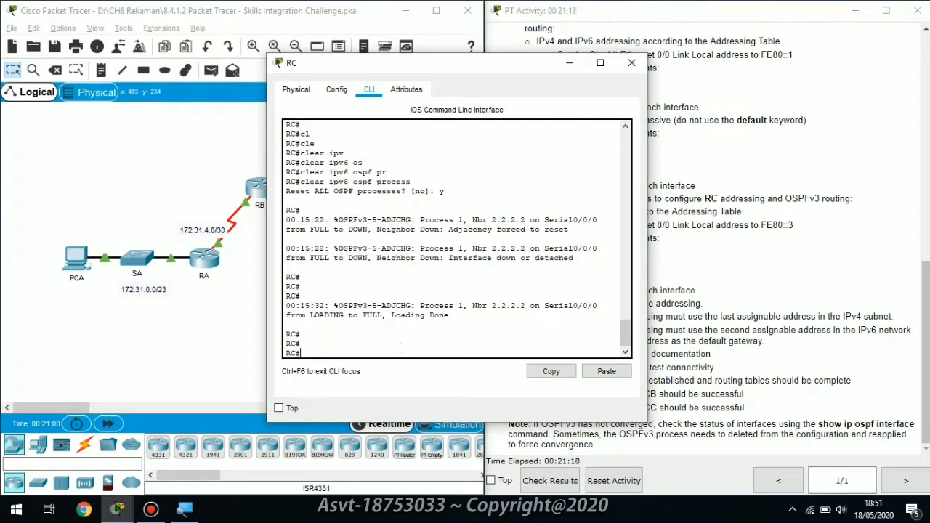
type("exit")
key("Return")
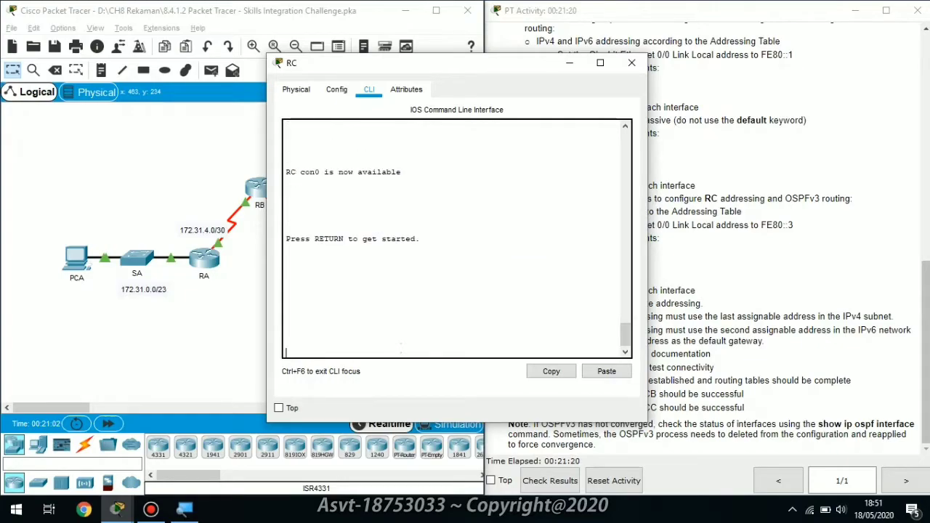
key("Return")
key("Return")
key("Return")
type("en")
key("Tab")
key("Return")
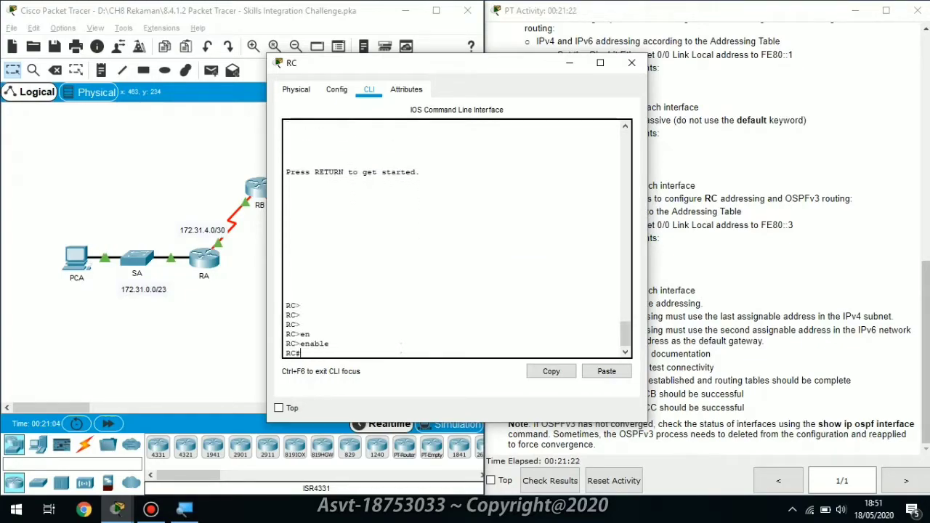
Display RC's IPv6 routing table with show ipv6 route, check the OSPF route to 2001:DB8:1::/64, and minimize RC's window.
type("sh")
key("Tab")
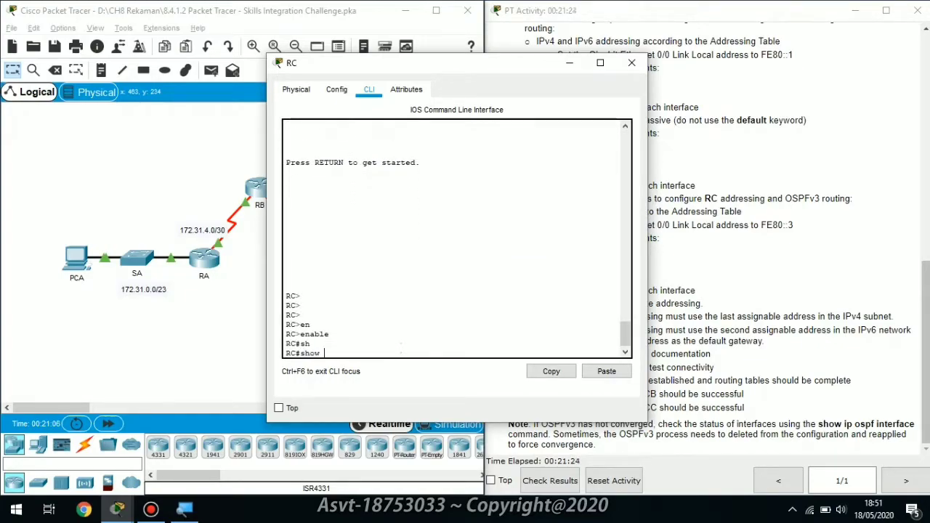
type("ipv")
key("Tab")
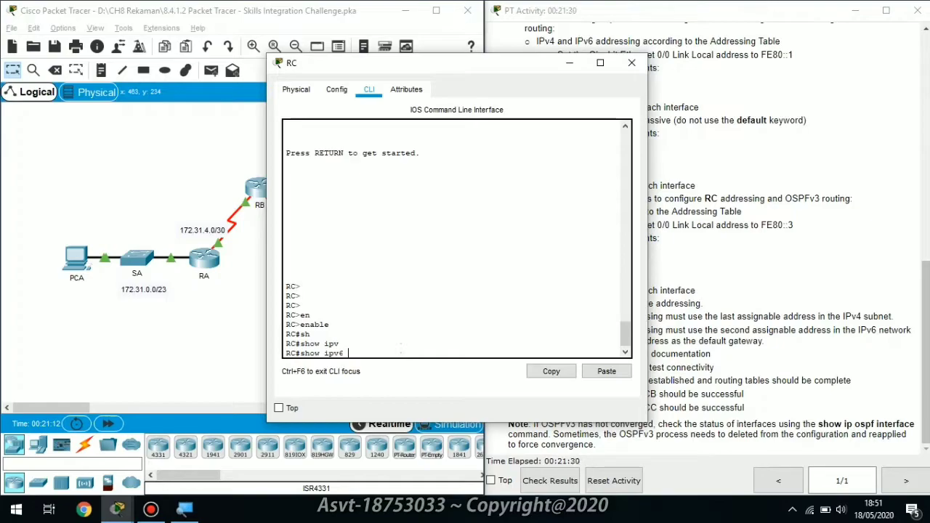
type("u")
key("Tab")
type("te")
key("Return")
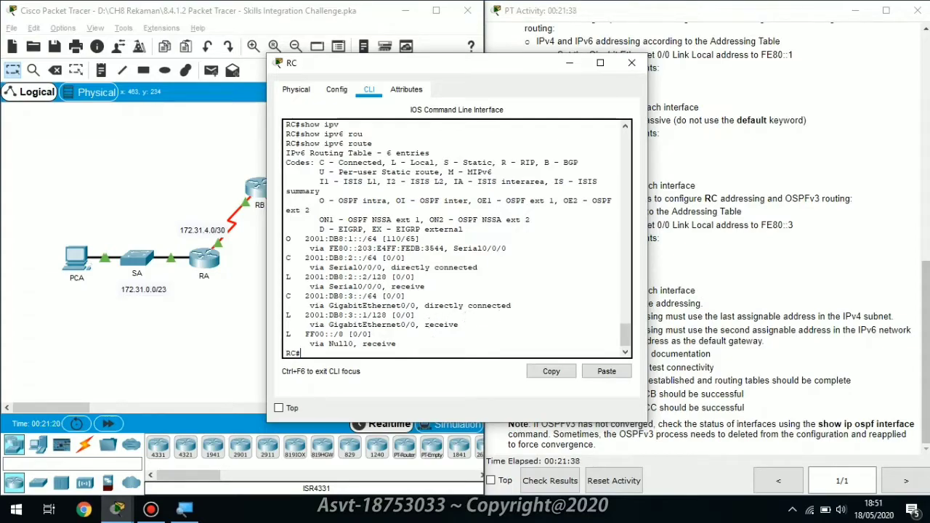
mouse_move(305, 248)
left_mouse_down()
mouse_move(507, 248)
mouse_move(300, 239)
left_mouse_up()
left_click(325, 336)
left_click(570, 64)
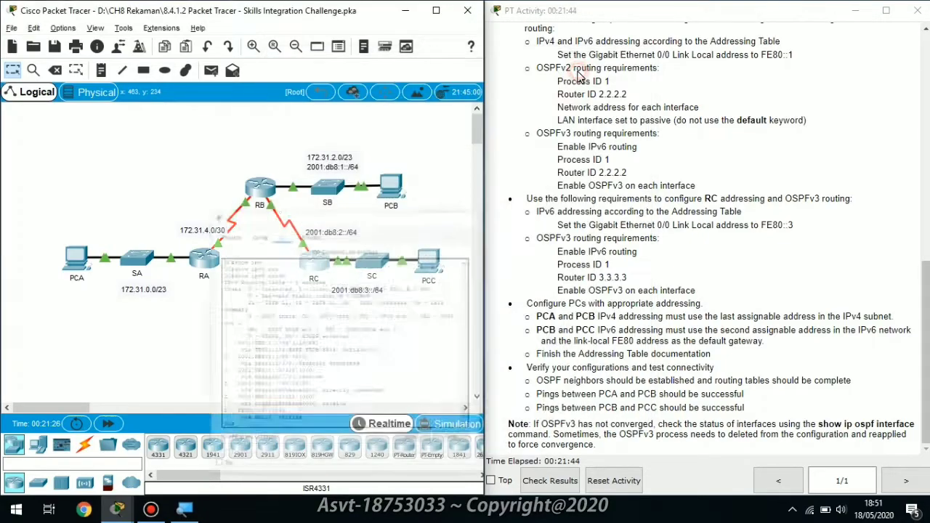
Display RB's IPv6 neighbor table with show ipv6 neighbors, check its entries, and minimize RB's window.
left_click(260, 189)
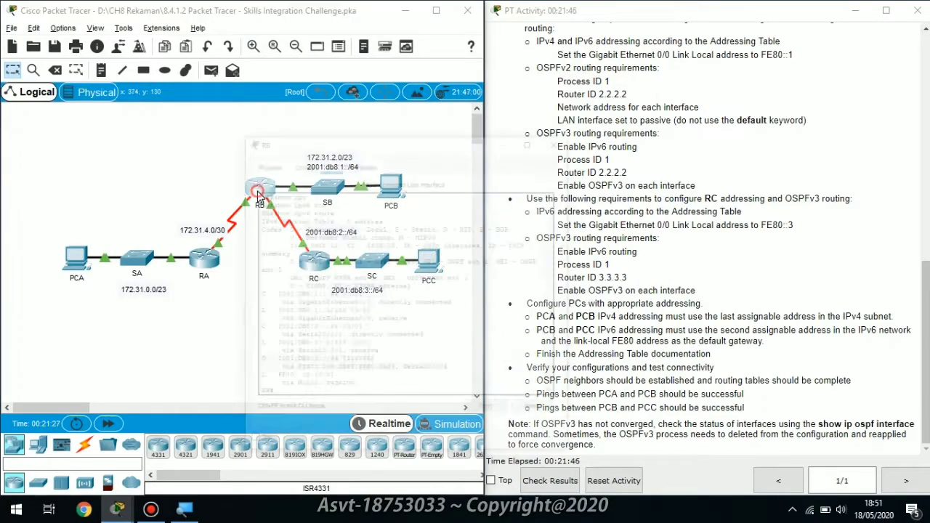
key("Return")
type("sho")
key("Return")
type("show ")
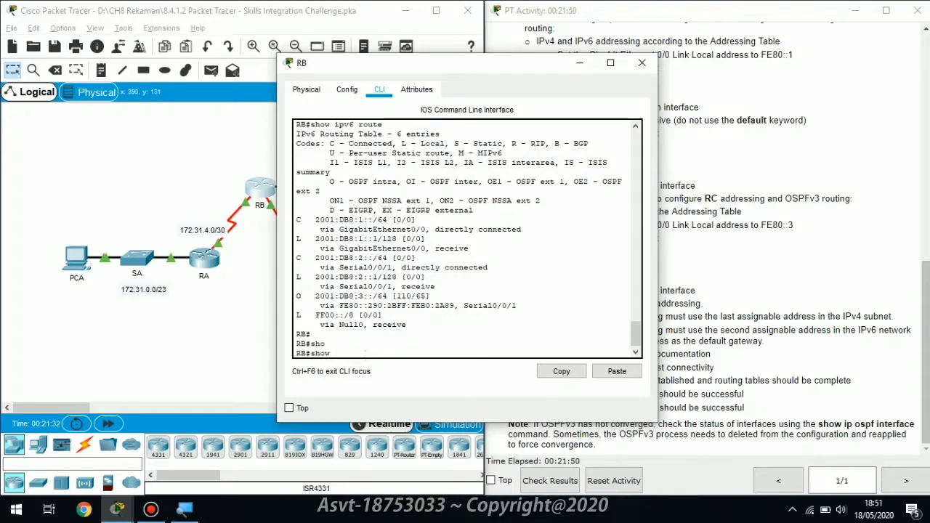
type("ipv")
key("Tab")
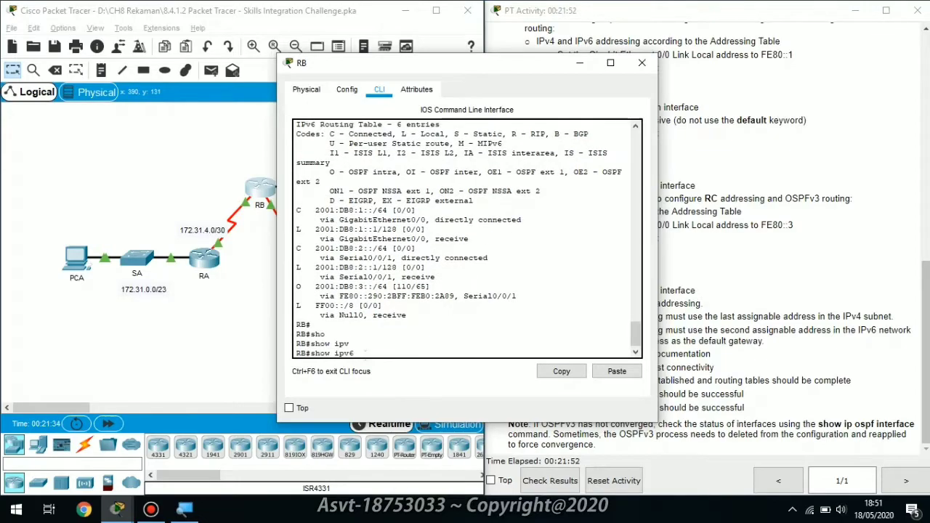
type("ne")
key("Tab")
key("Return")
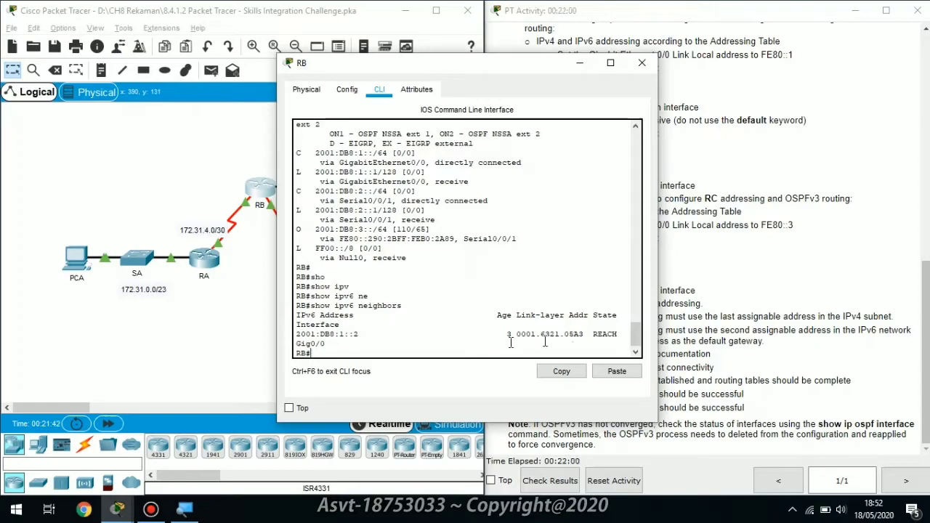
left_click(592, 65)
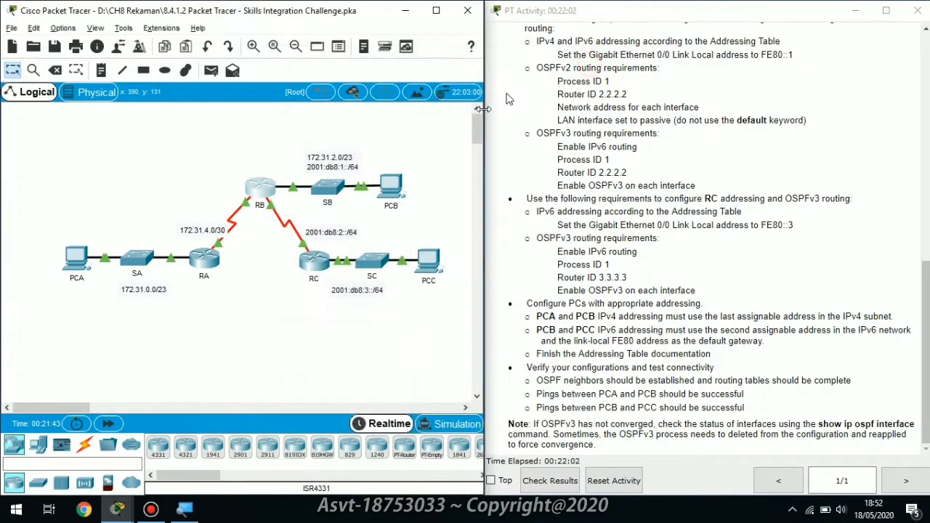
Display RC's IPv6 neighbor table with show ipv6 neighbors, check its entries, and minimize RC's window.
left_click(317, 253)
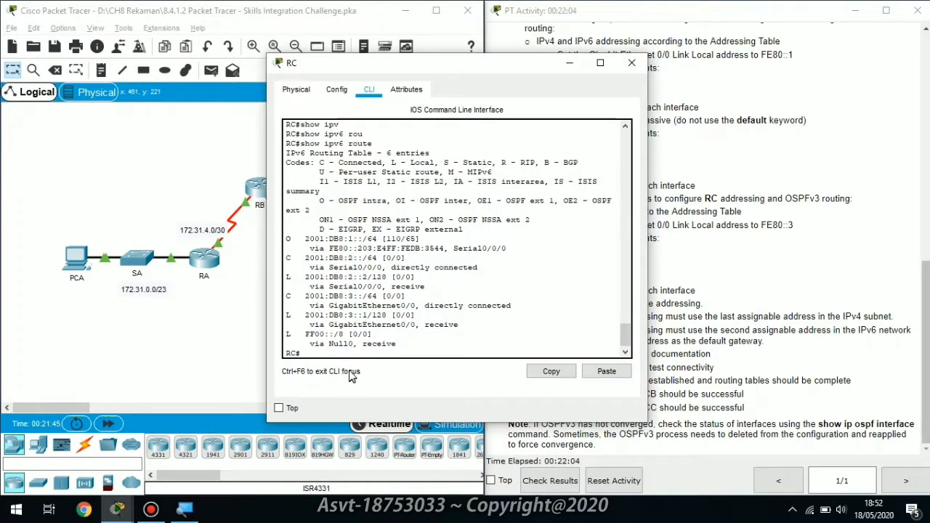
type("sh")
key("Tab")
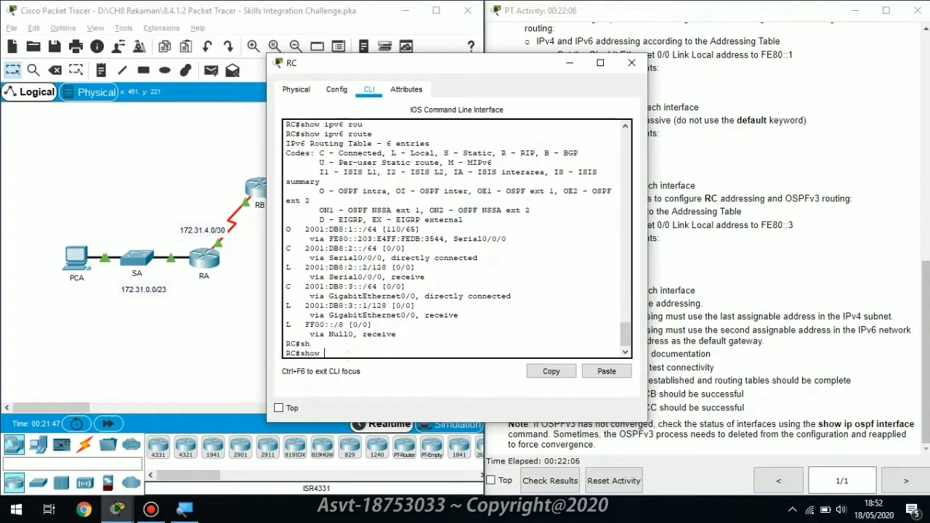
type("ipv")
key("Tab")
type("ne")
key("Tab")
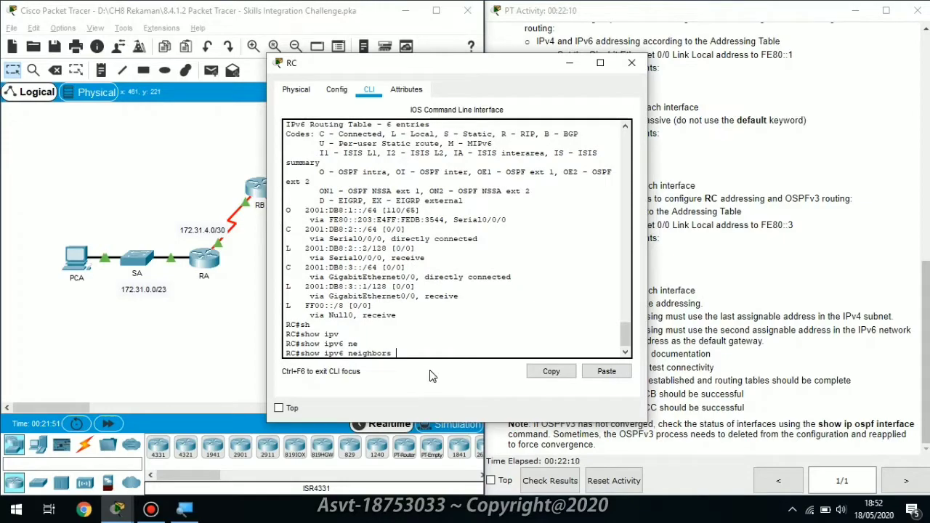
key("Return")
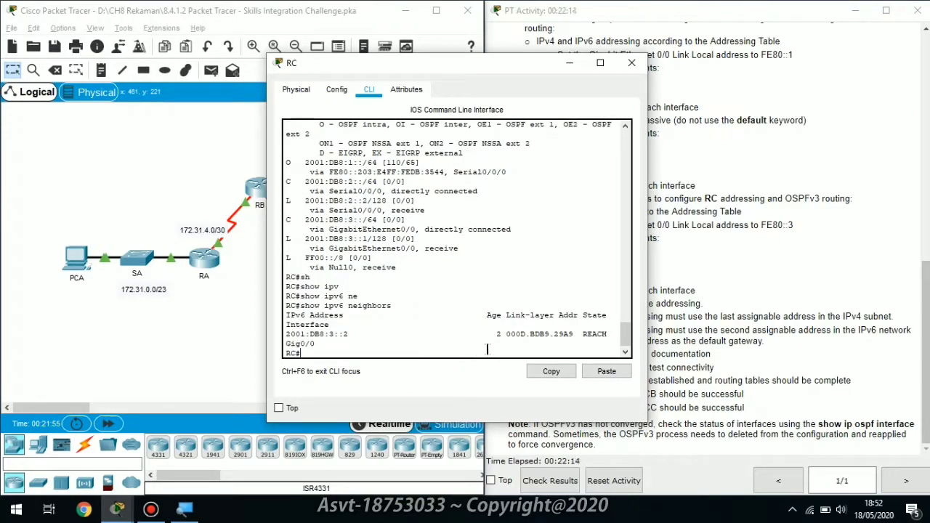
left_click(571, 67)
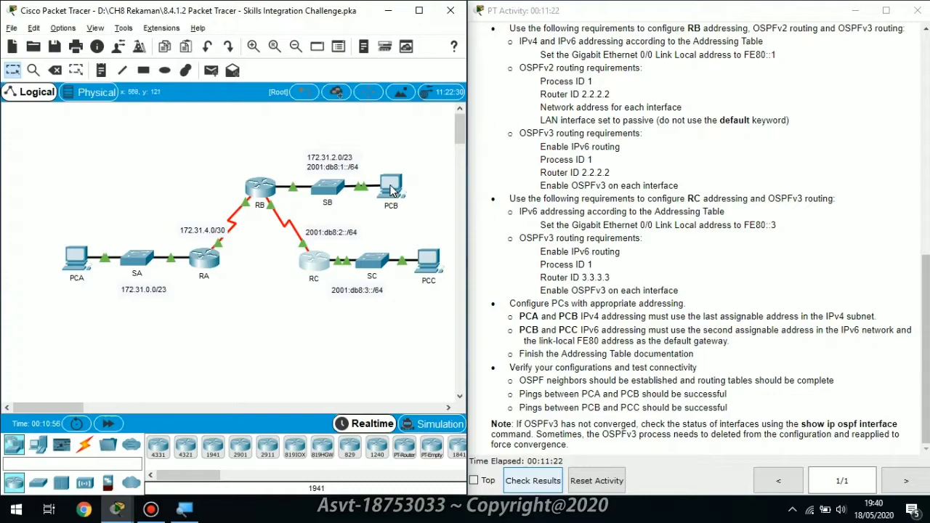
Copy the IPv4 address 172.31.3.254 from PCB's IP configuration and minimize PCB's window.
left_click(391, 186)
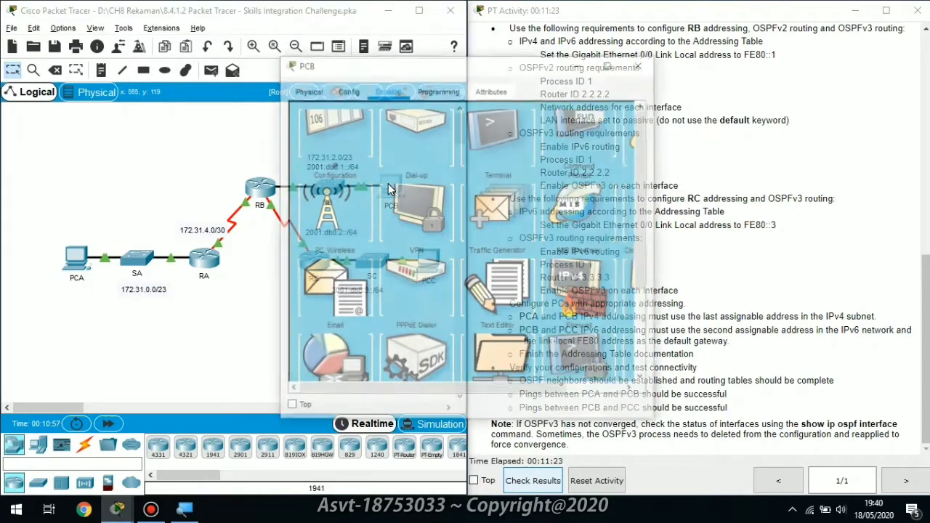
left_click(347, 157)
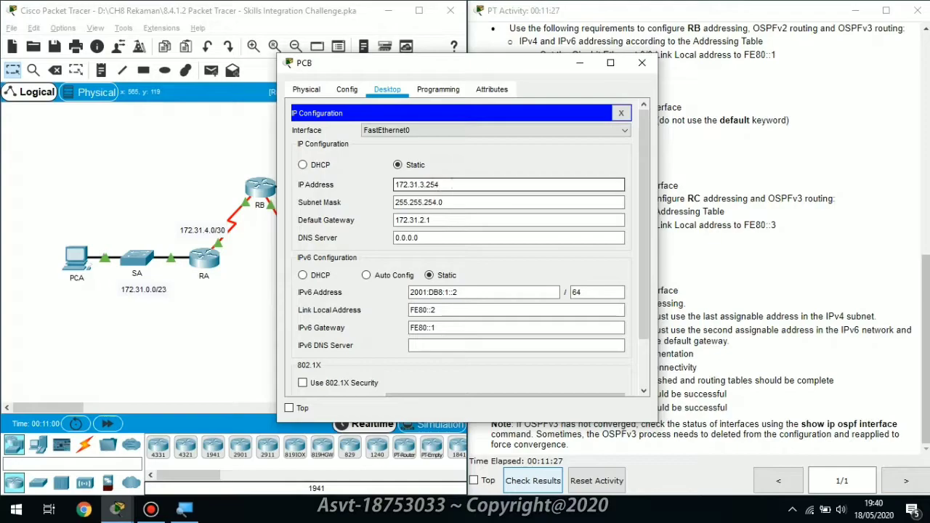
double_click(441, 185)
right_click(445, 188)
left_click(464, 245)
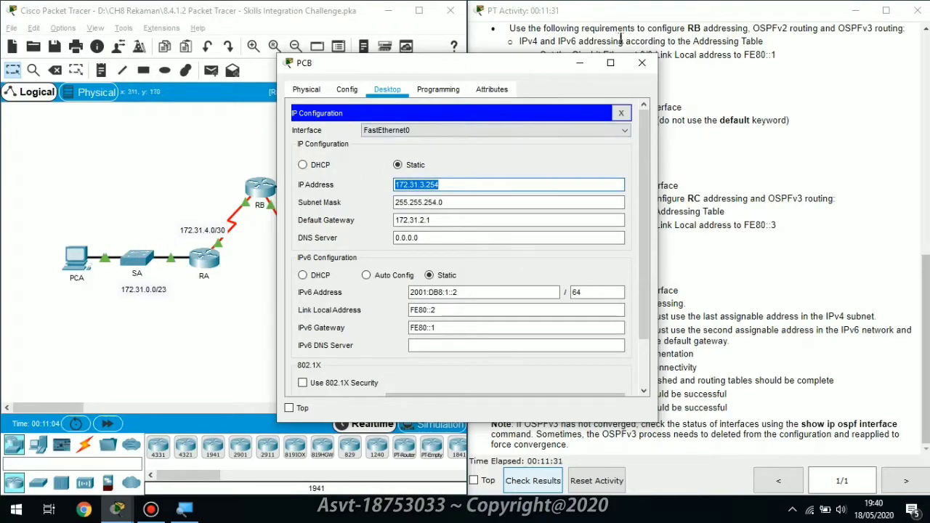
left_click(587, 64)
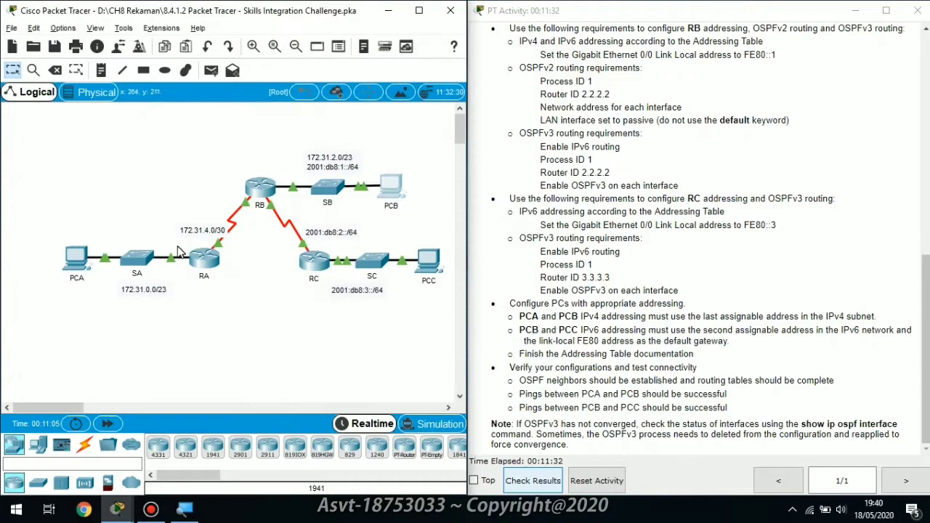
Ping PCB at 172.31.3.254 from PCA's command prompt, check the replies, and minimize PCA's window.
left_click(80, 260)
left_click(582, 141)
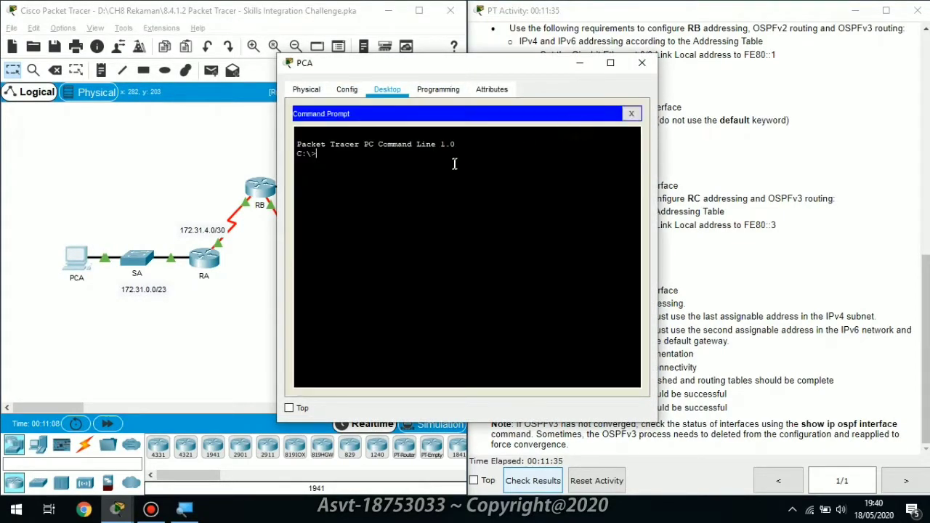
type("ping")
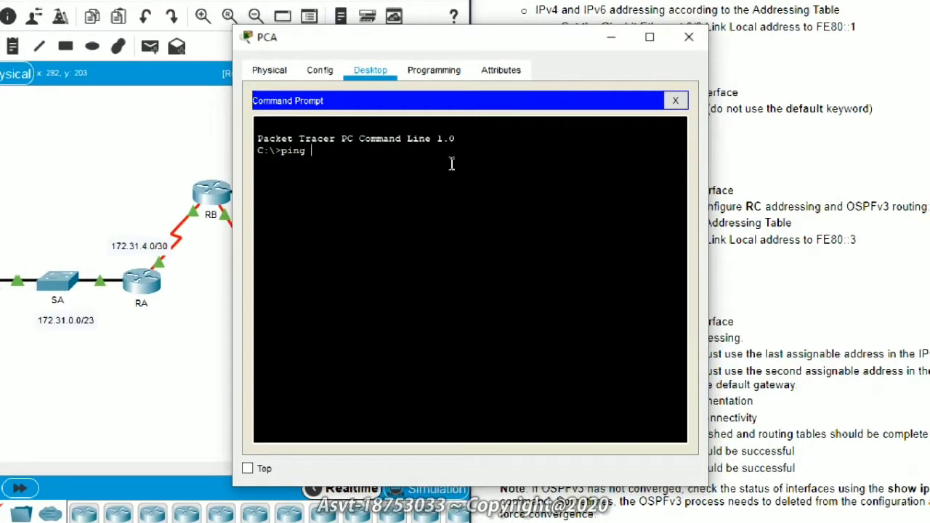
right_click(451, 163)
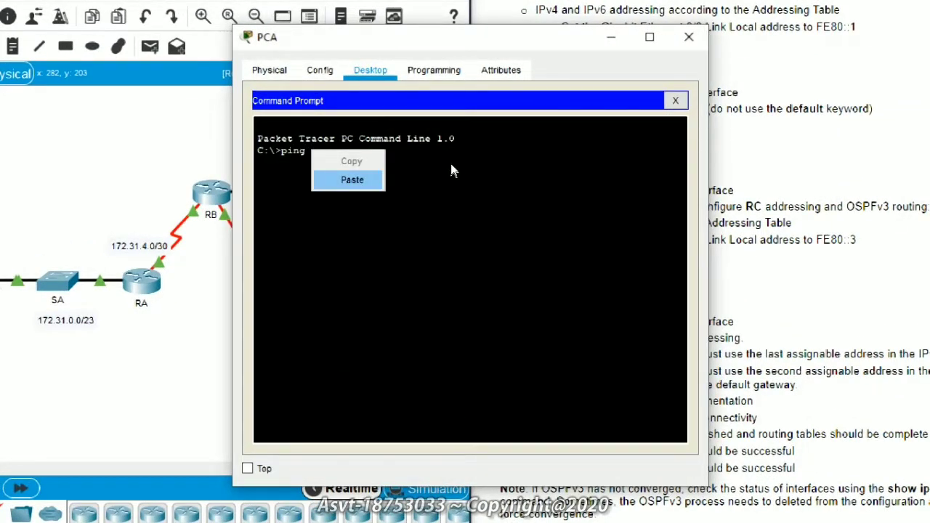
key("Return")
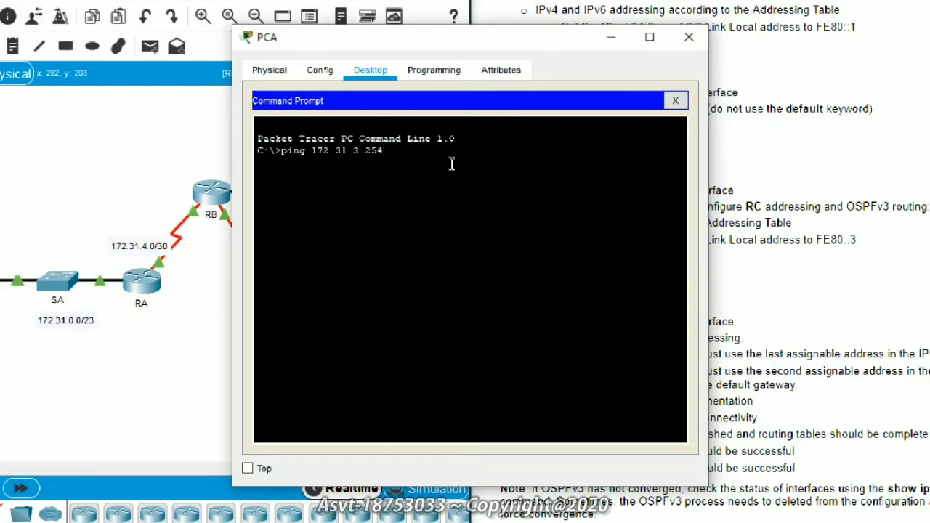
key("Return")
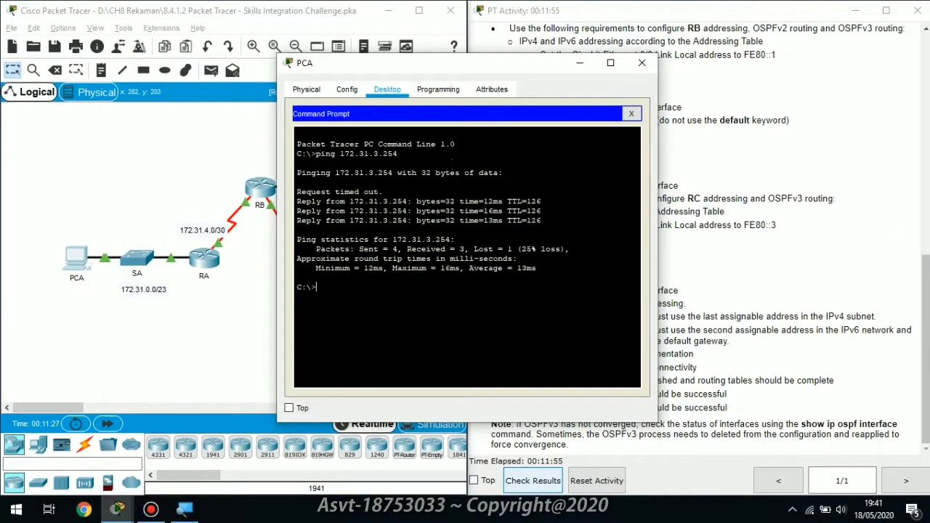
left_click(580, 63)
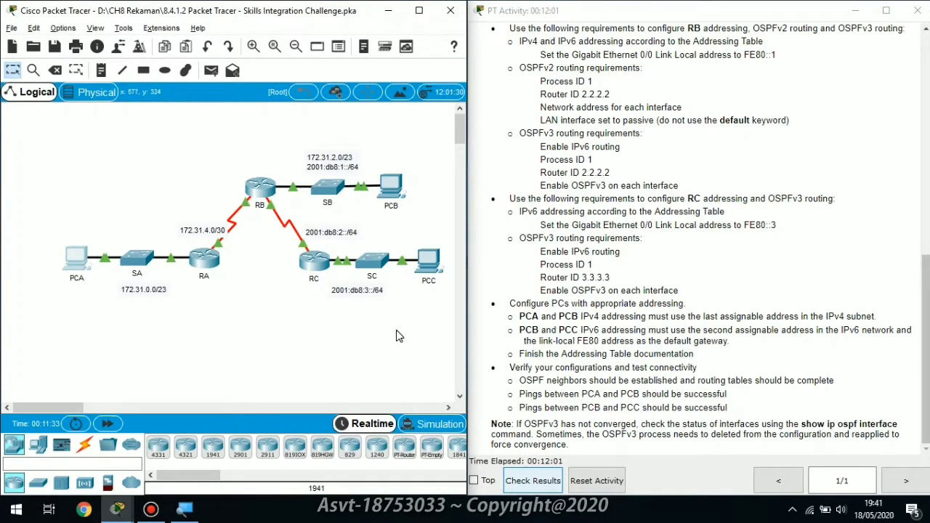
Copy the IPv6 address 2001:DB8:3::2 from PCC's IP configuration and minimize PCC's window.
left_click(428, 273)
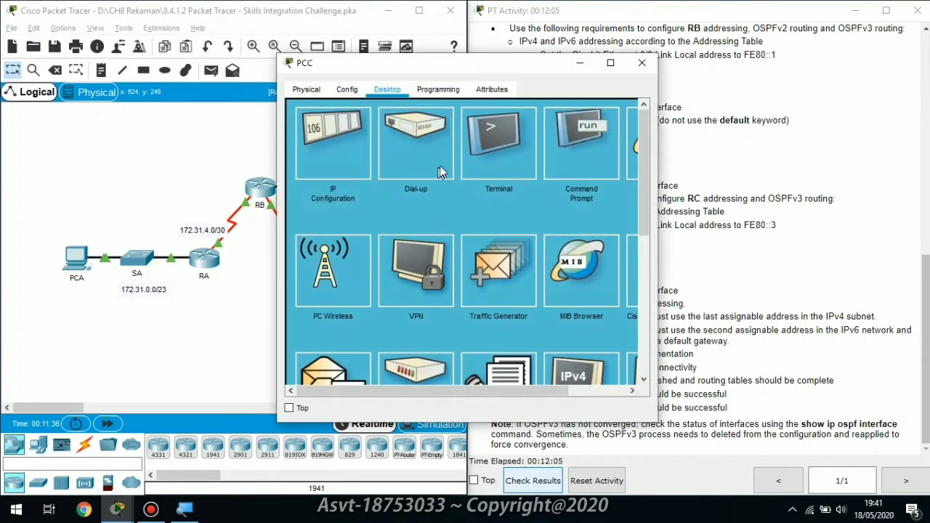
left_click(338, 146)
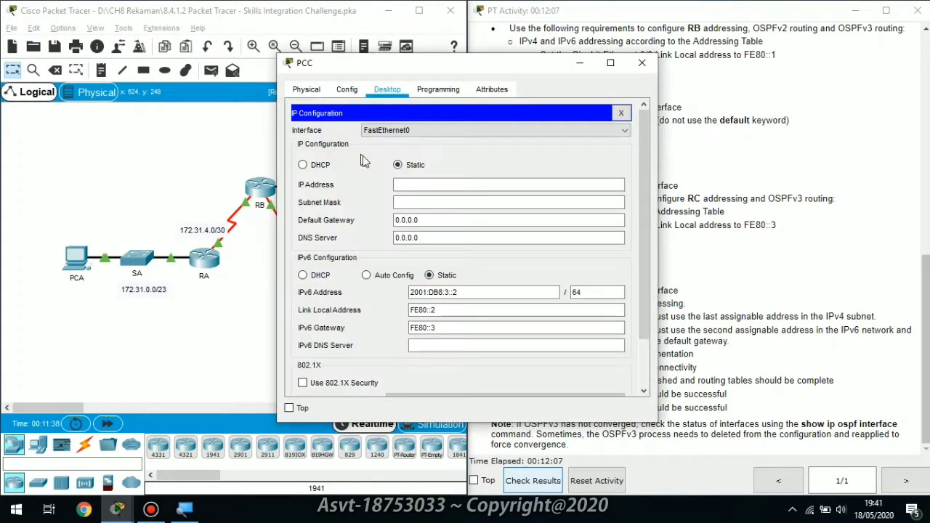
triple_click(465, 293)
right_click(449, 293)
left_click(487, 351)
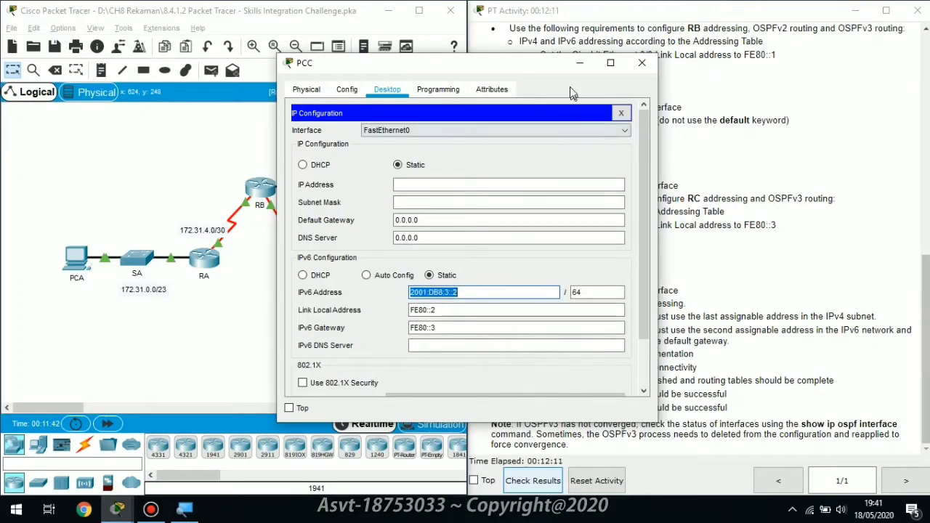
left_click(580, 64)
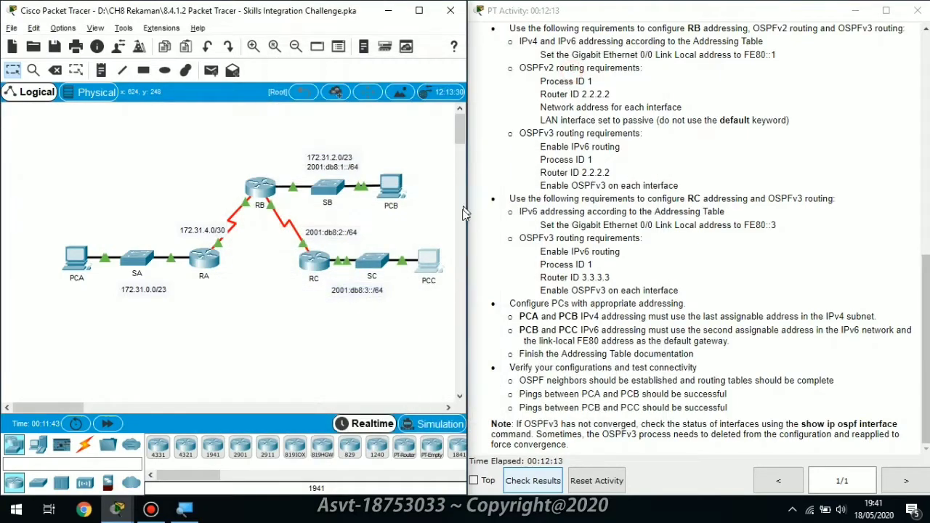
Ping PCC at 2001:DB8:3::2 from PCB's command prompt, check the replies, and minimize PCB's window.
left_click(396, 189)
left_click(621, 113)
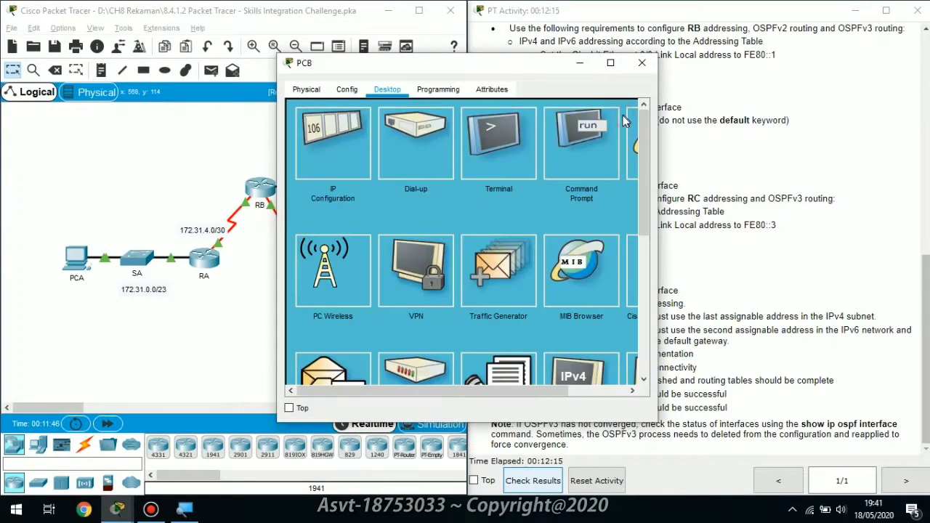
left_click(590, 139)
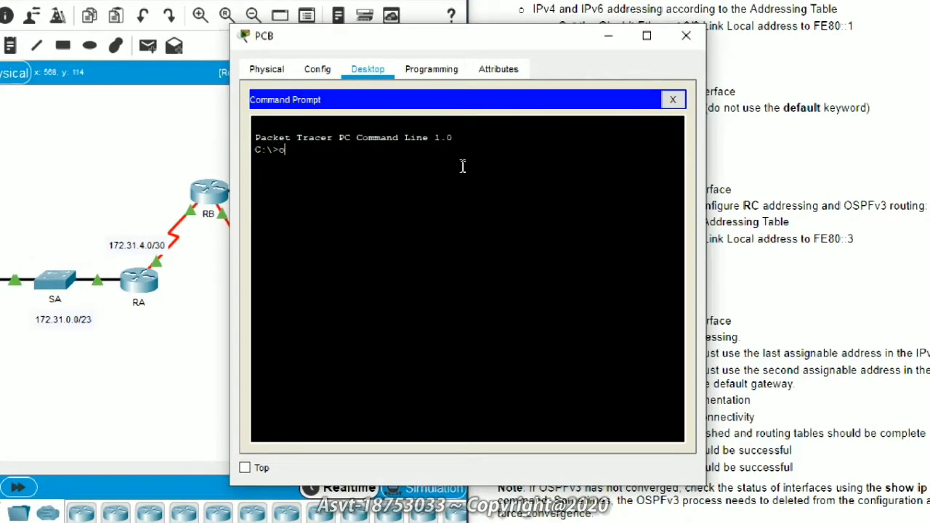
type("ping")
right_click(463, 172)
key("Down")
key("Return")
key("Return")
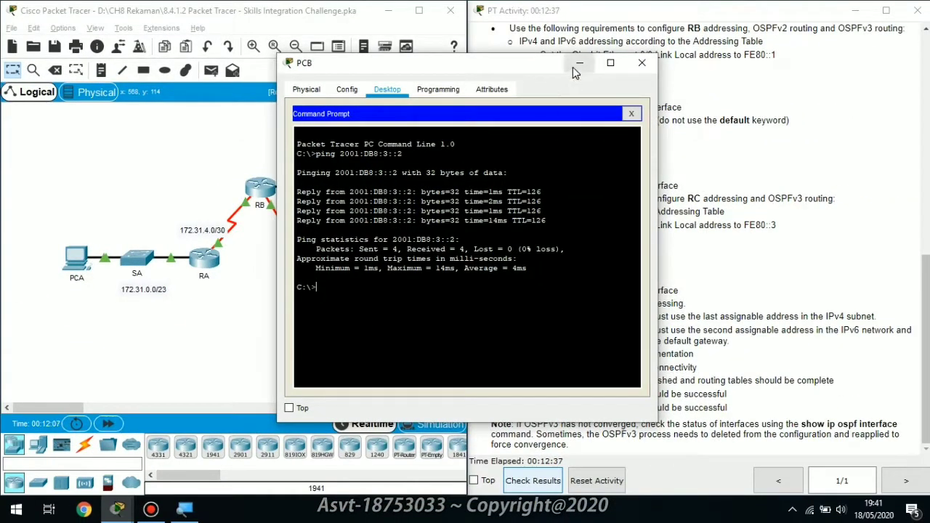
left_click(573, 67)
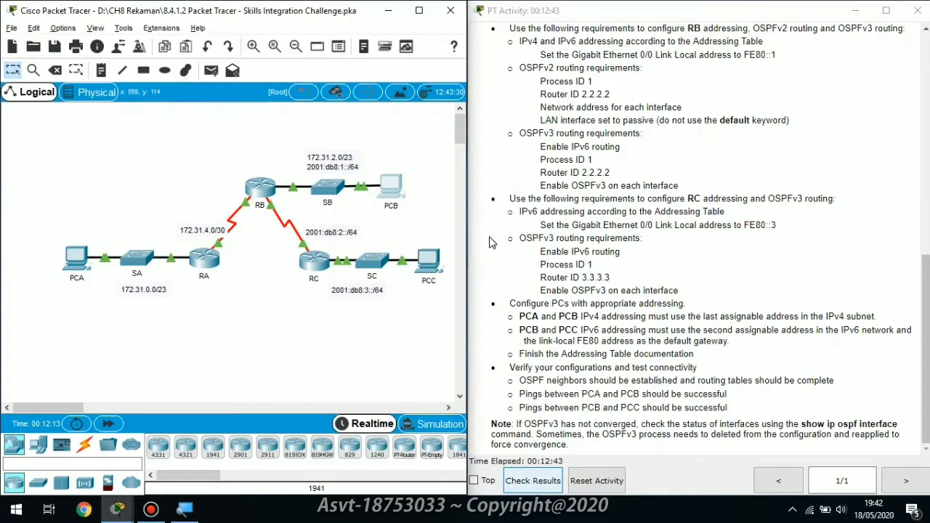
Check the activity results in a maximized window, reviewing the full assessment items list, and return to the topology with the instructions window minimized.
left_click(548, 482)
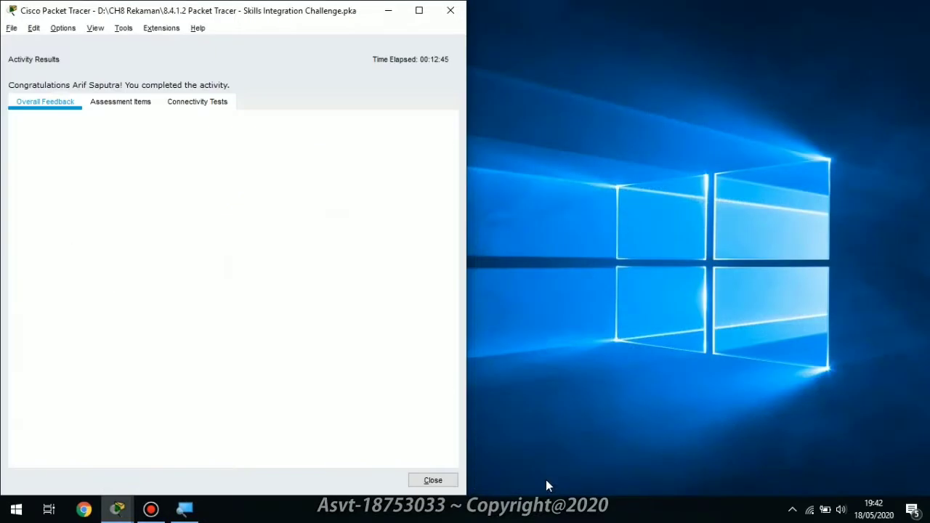
left_click(417, 11)
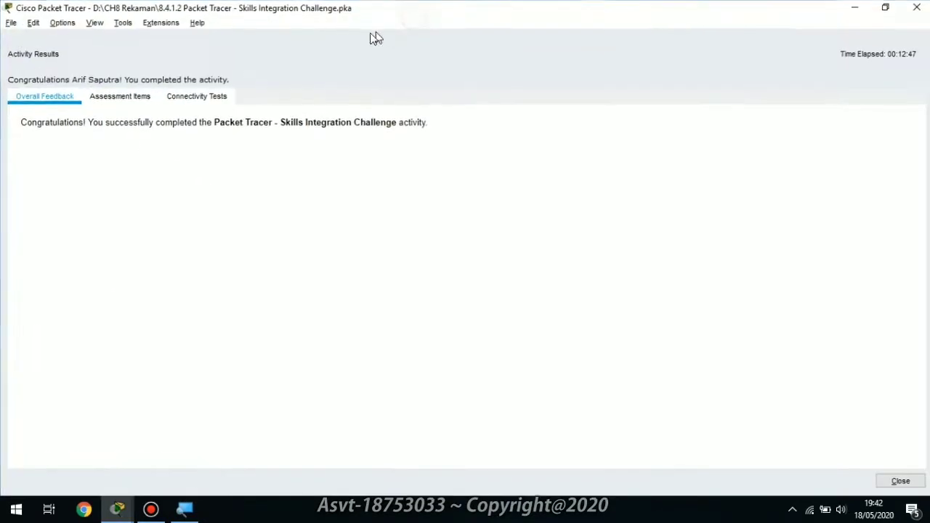
left_click(133, 99)
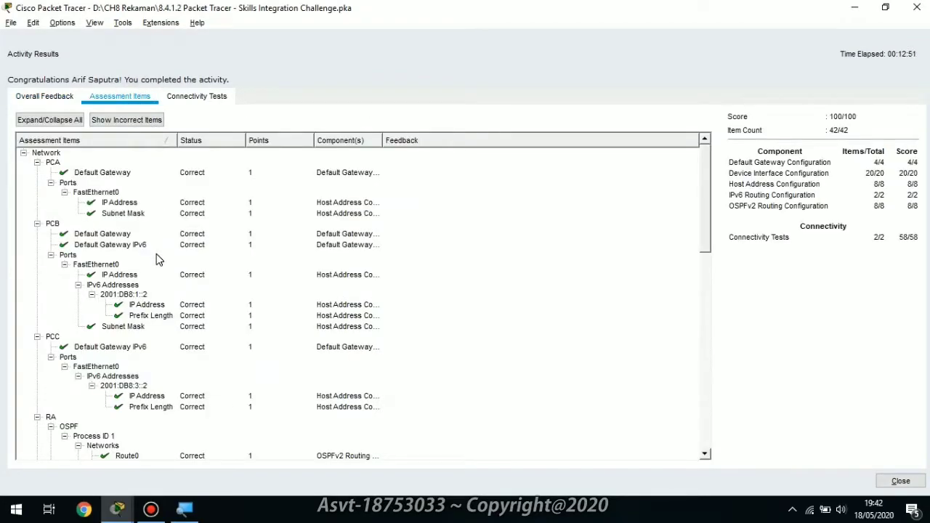
scroll(159, 259, "down", 7)
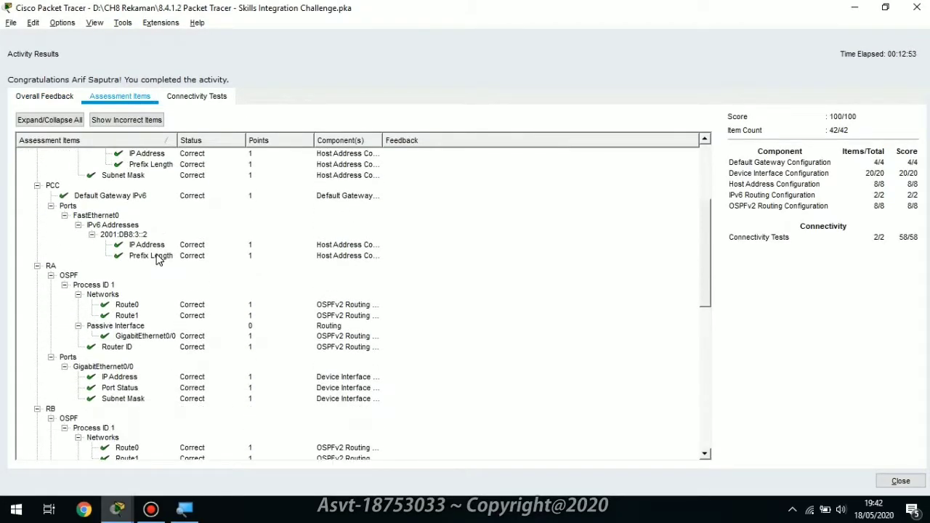
scroll(159, 260, "down", 11)
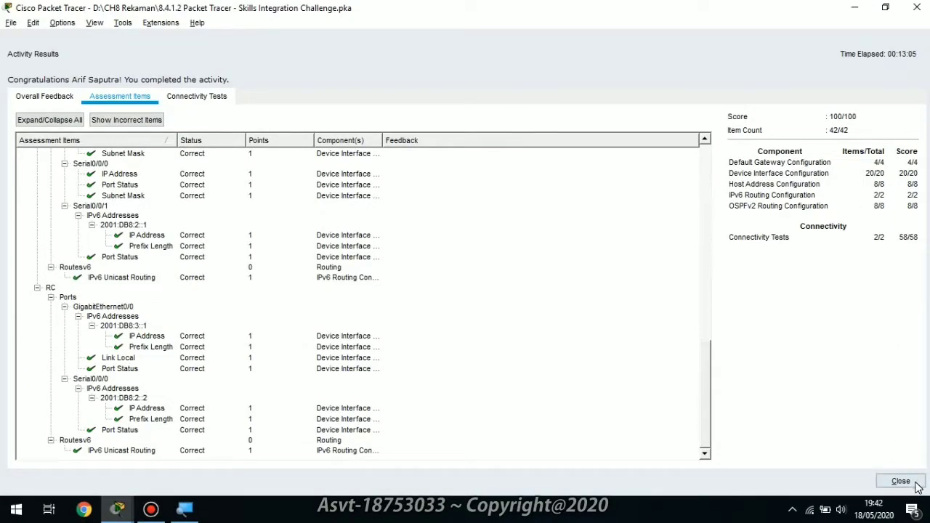
left_click(901, 481)
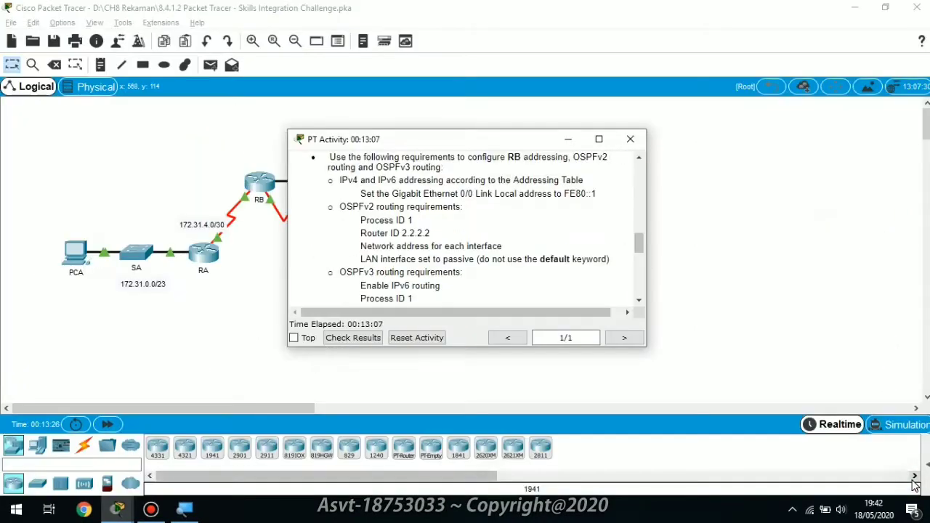
left_click(568, 141)
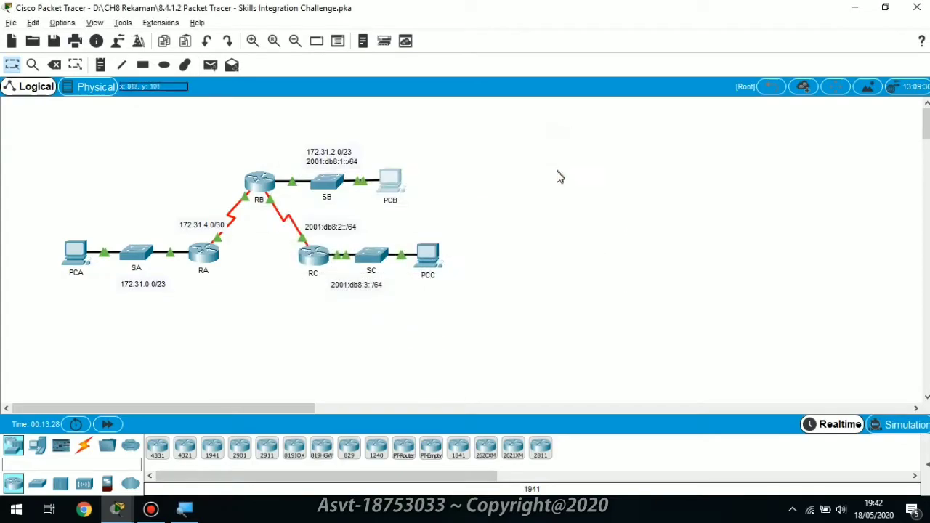